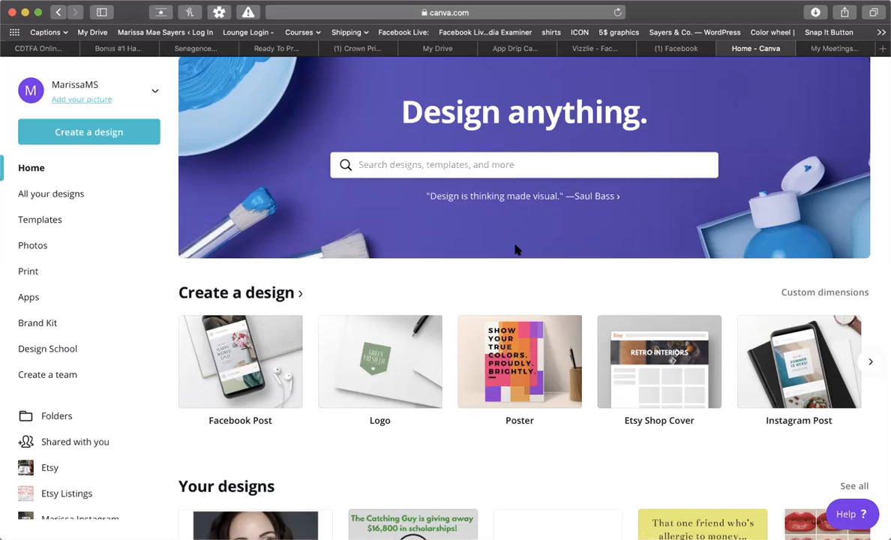
# Look through the design types offered on the home page, from Facebook Post to Label
pyautogui.scroll(-1, 512, 378)
pyautogui.scroll(1, 512, 379)
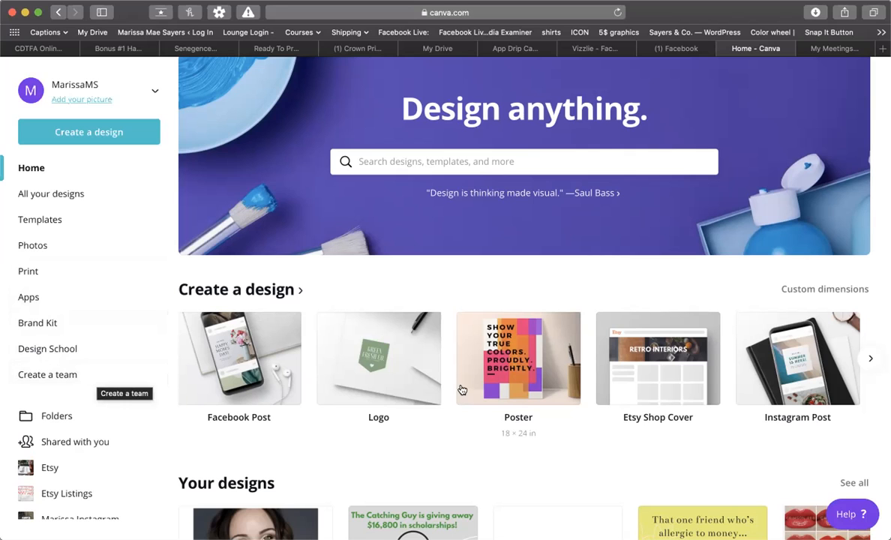
pyautogui.scroll(-2, 718, 329)
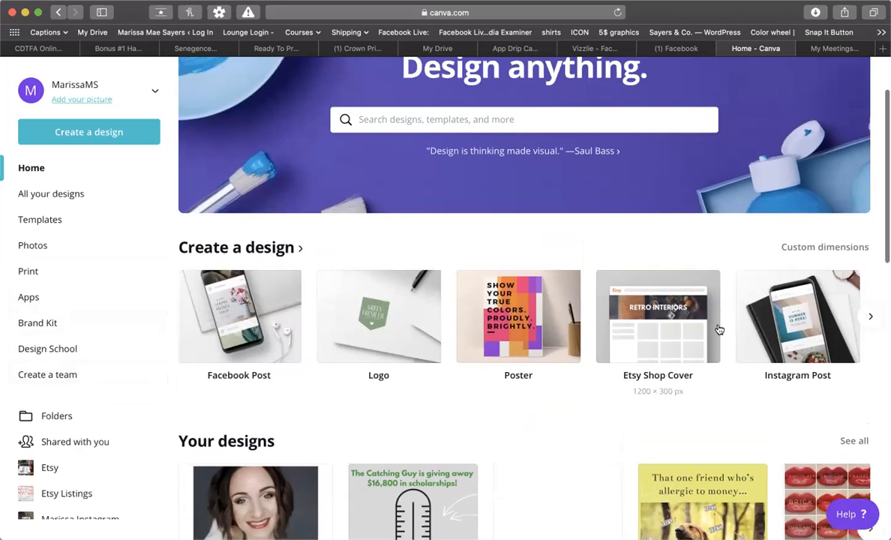
pyautogui.scroll(-3, 718, 329)
pyautogui.scroll(1, 666, 309)
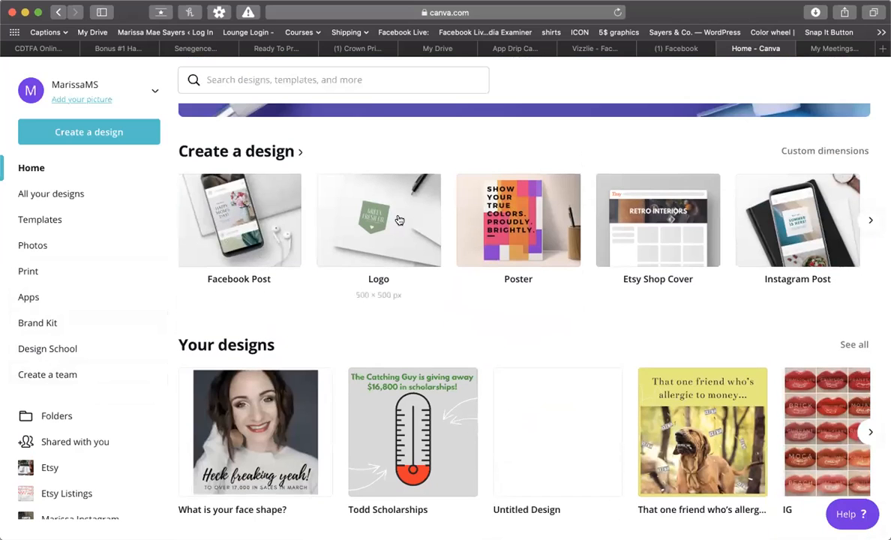
pyautogui.hscroll(4, 593, 217)
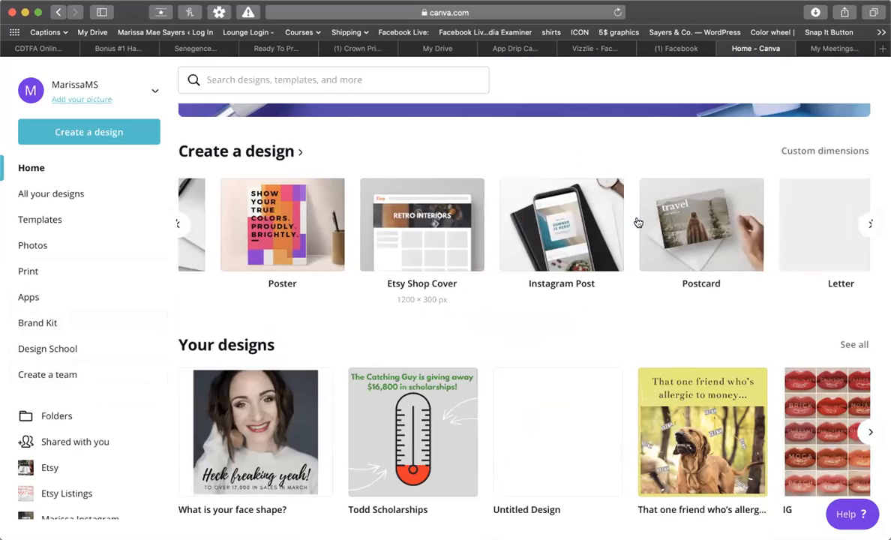
pyautogui.scroll(4, 635, 223)
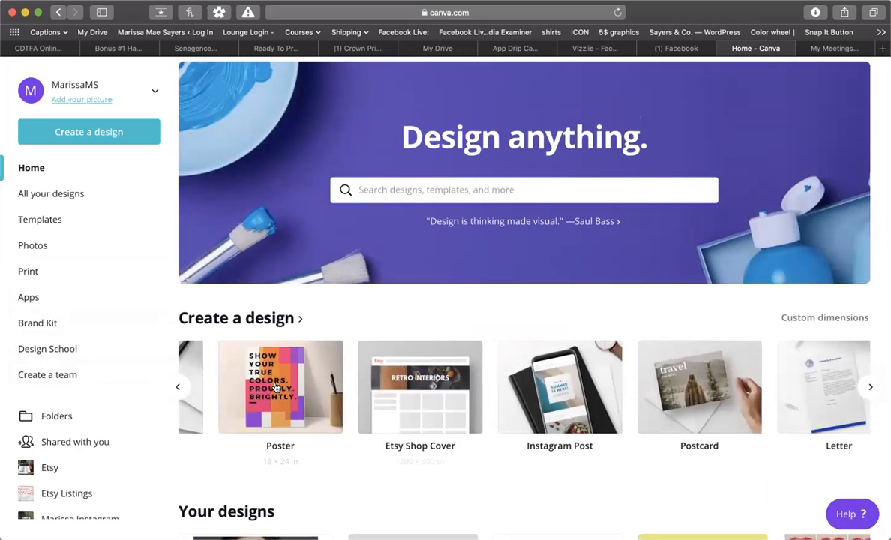
pyautogui.hscroll(2, 450, 397)
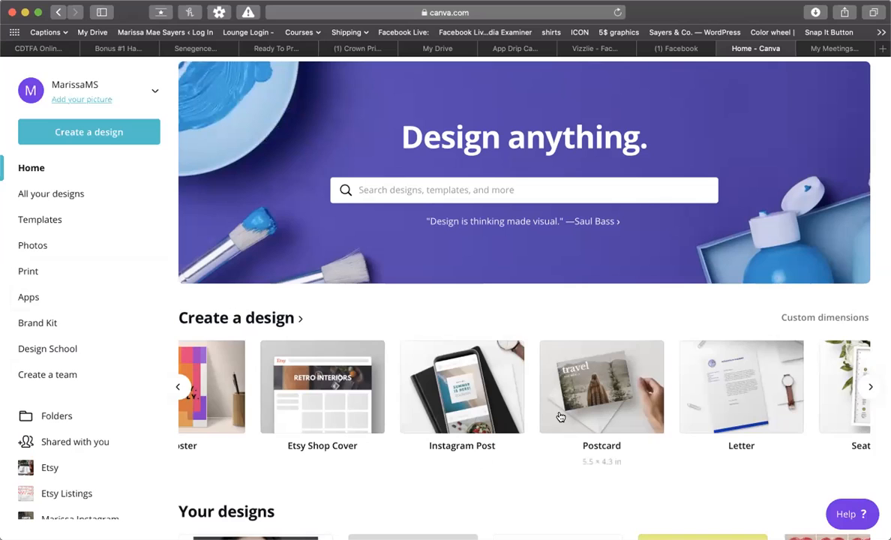
pyautogui.hscroll(2, 480, 405)
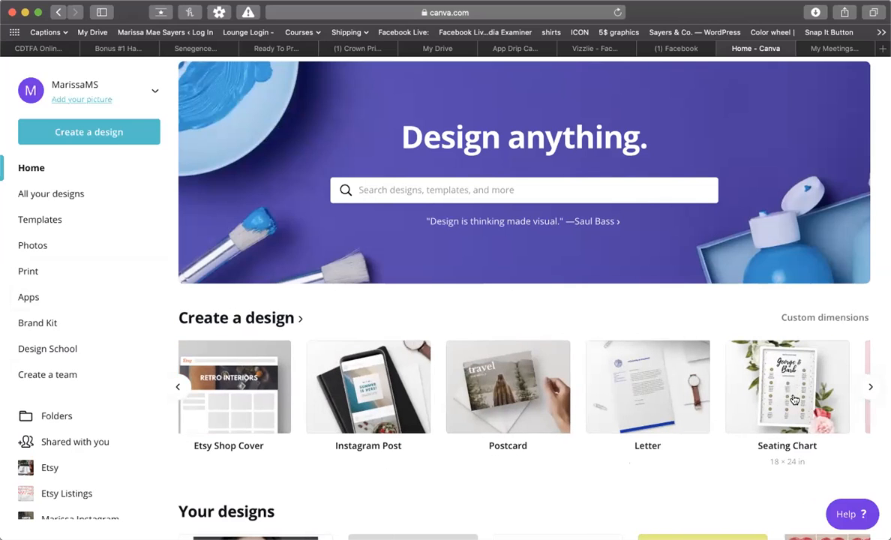
pyautogui.hscroll(10, 750, 405)
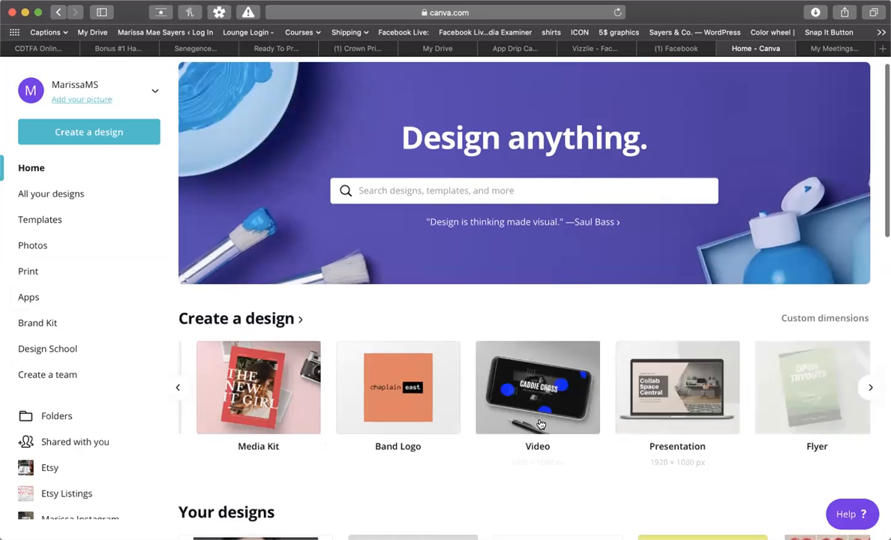
pyautogui.hscroll(10, 719, 392)
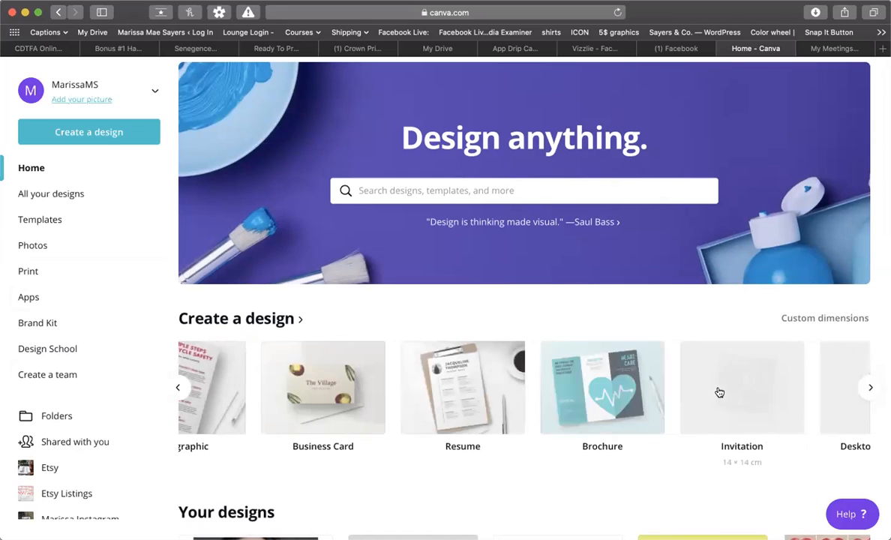
pyautogui.hscroll(8, 719, 392)
pyautogui.hscroll(10, 720, 393)
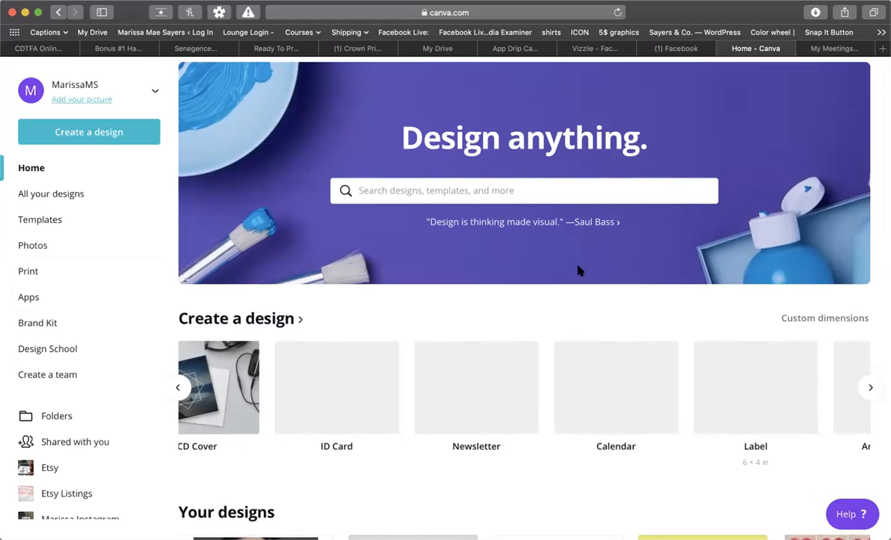
# Search the designs for "facebook" and review the suggested Facebook formats
pyautogui.click(509, 188)
pyautogui.write('fa')
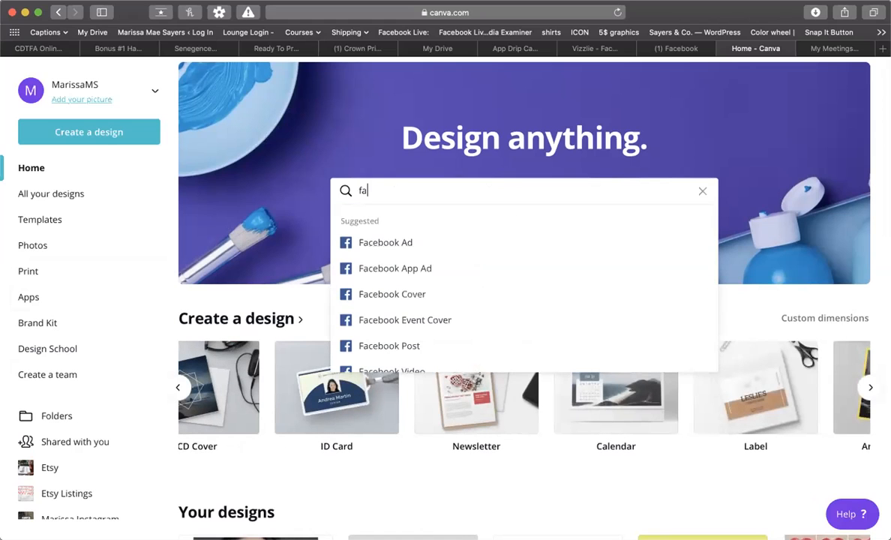
pyautogui.write('cebook')
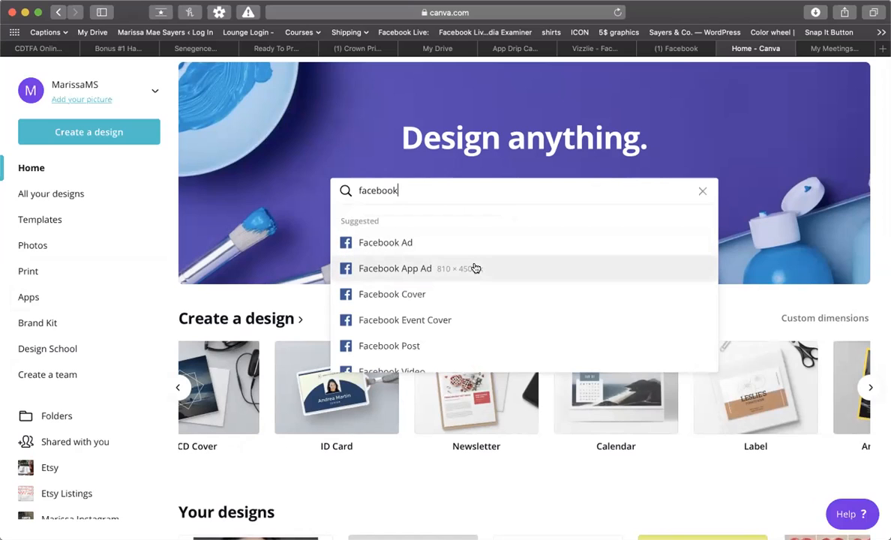
pyautogui.scroll(-2, 478, 301)
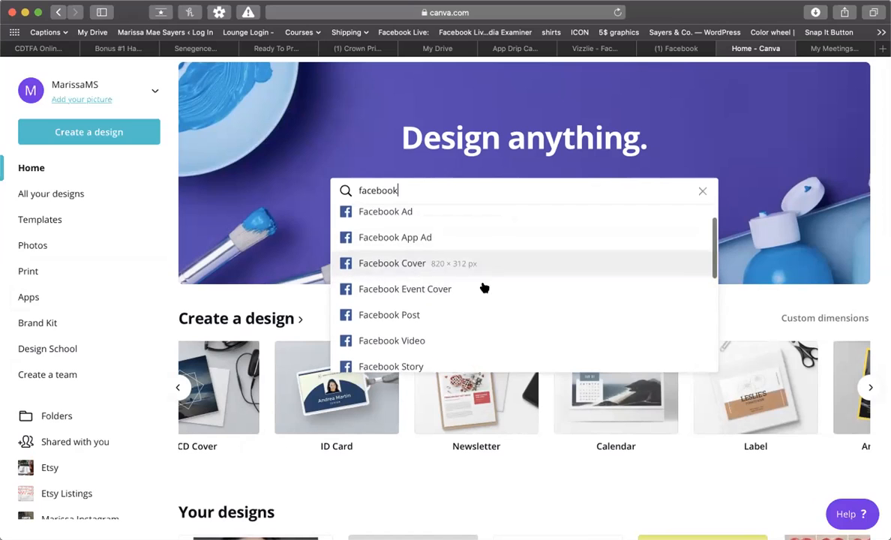
pyautogui.scroll(-3, 479, 322)
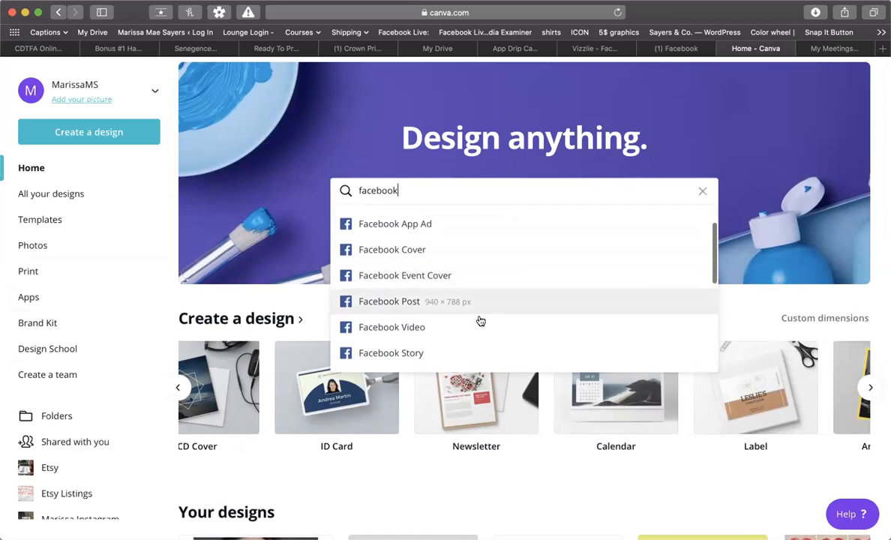
pyautogui.scroll(-3, 478, 324)
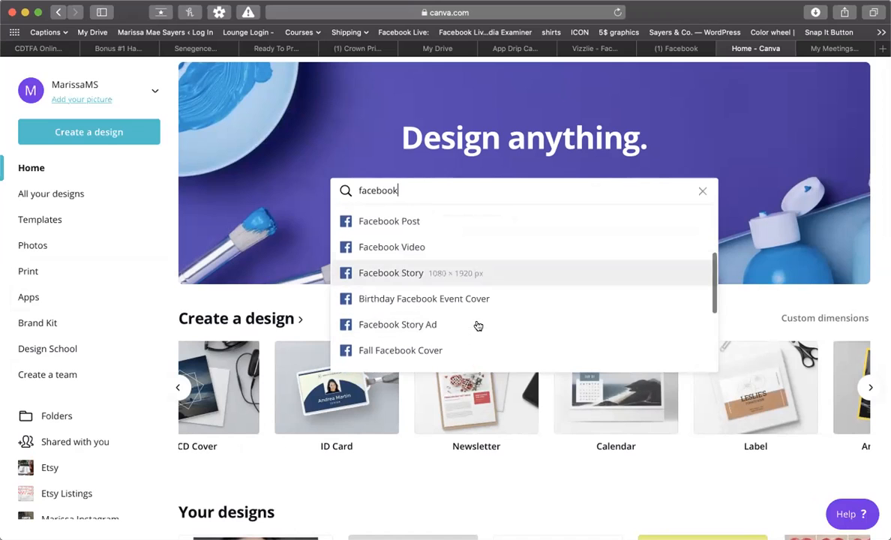
pyautogui.scroll(-3, 484, 330)
pyautogui.scroll(3, 492, 293)
pyautogui.scroll(5, 492, 241)
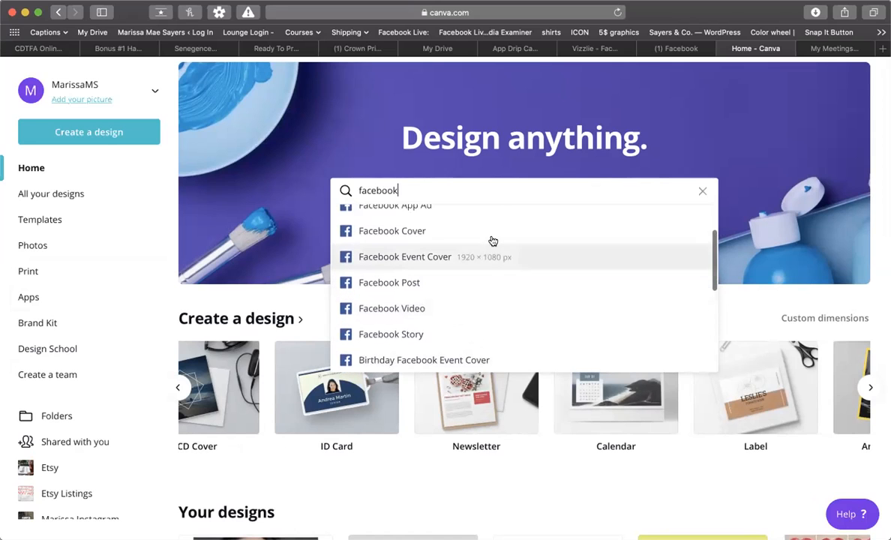
# Replace the search with "insta" and open the suggested Instagram Story templates
pyautogui.click(702, 190)
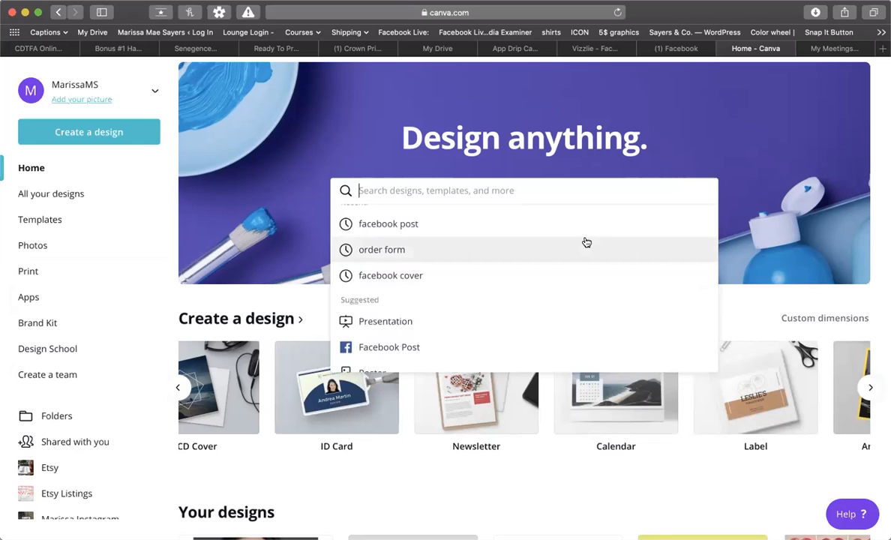
pyautogui.write('insta')
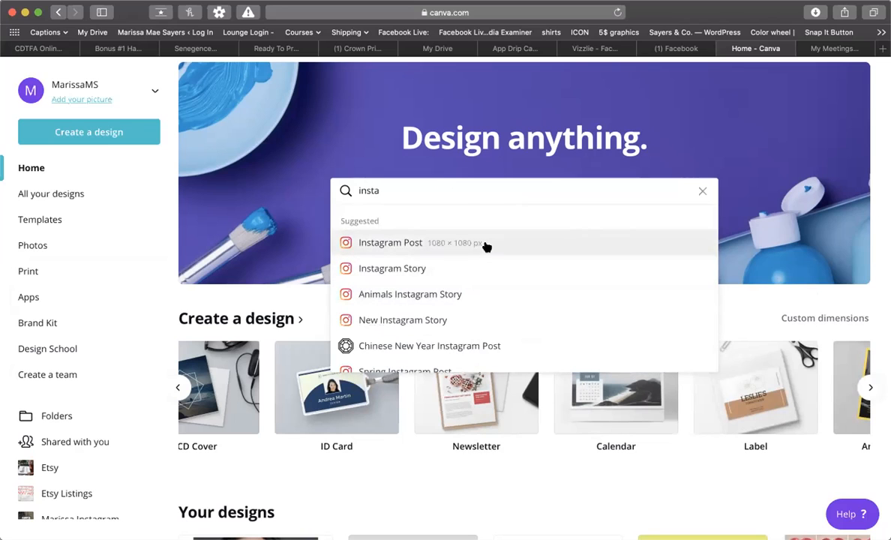
pyautogui.scroll(-2, 409, 272)
pyautogui.scroll(2, 404, 259)
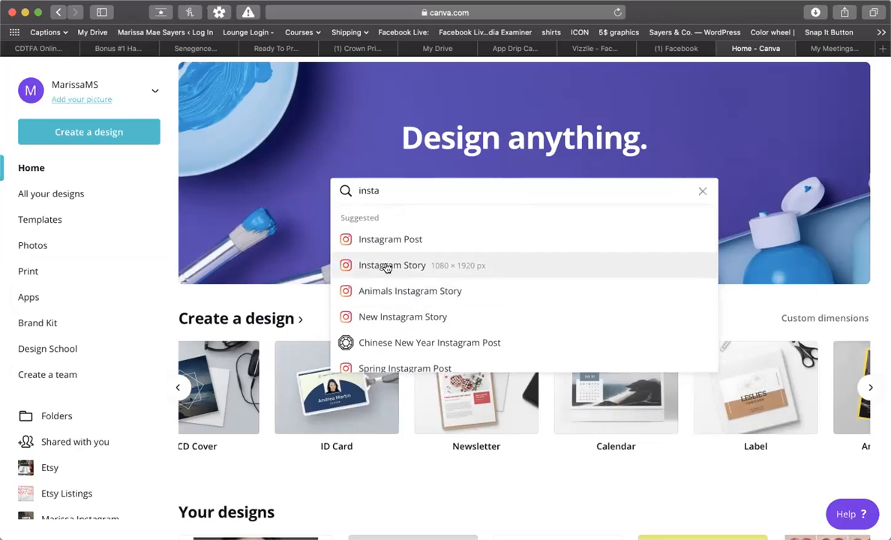
pyautogui.click(383, 264)
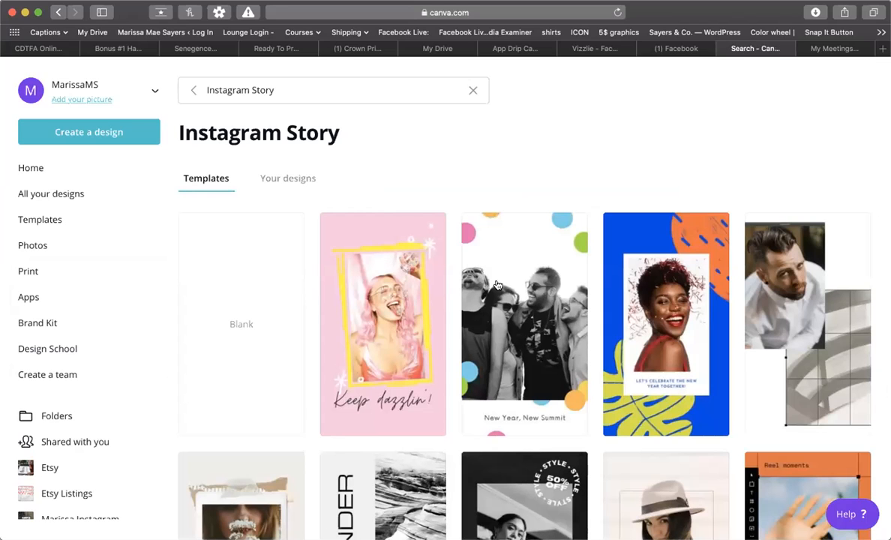
# Browse the Instagram Story templates and open the pink and green "Style Squad" template for editing
pyautogui.scroll(-10, 540, 355)
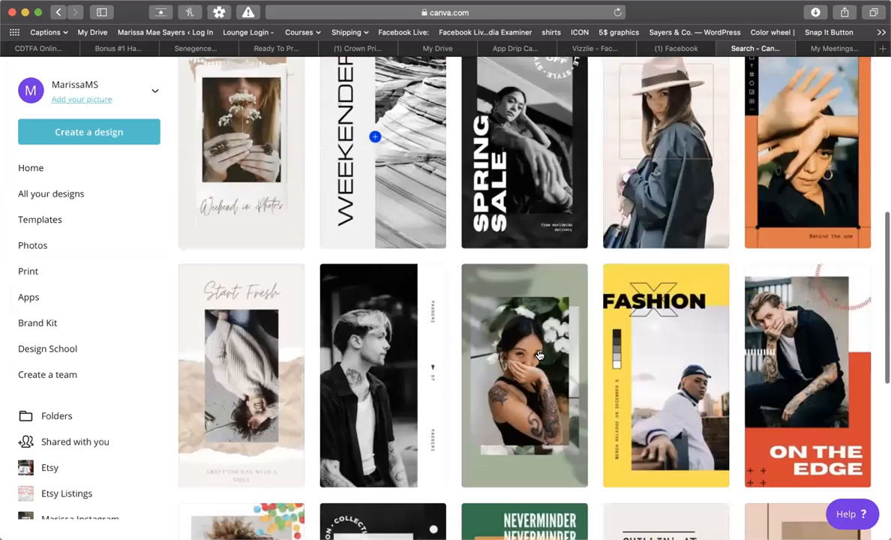
pyautogui.scroll(-4, 539, 355)
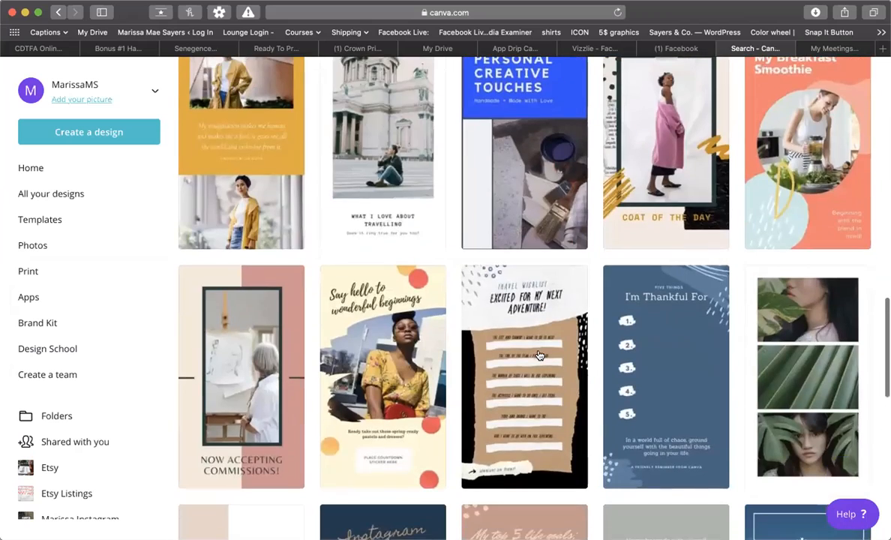
pyautogui.scroll(-8, 539, 355)
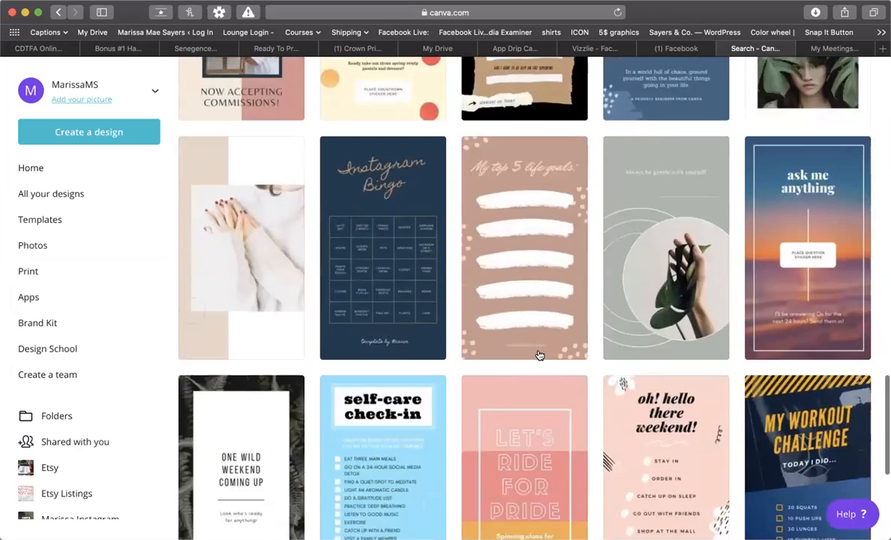
pyautogui.scroll(-3, 538, 354)
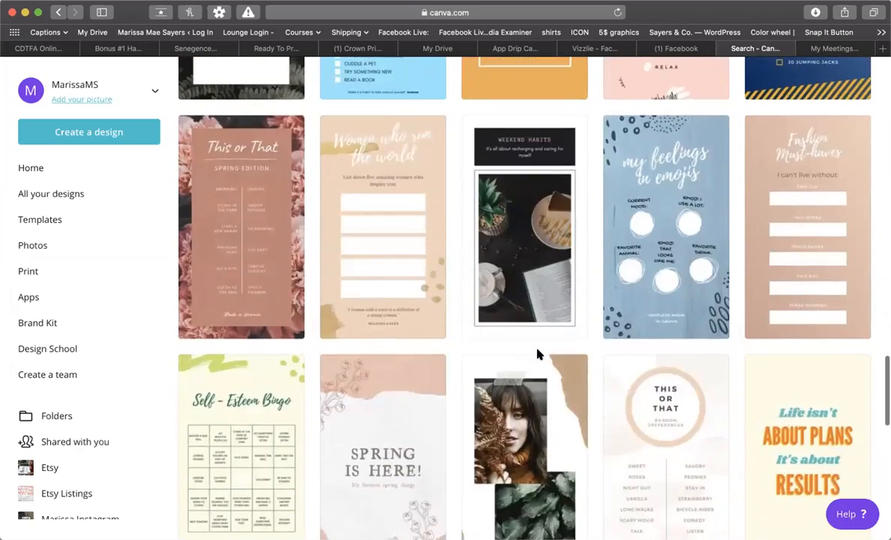
pyautogui.scroll(-3, 537, 354)
pyautogui.scroll(-2, 538, 354)
pyautogui.scroll(3, 537, 354)
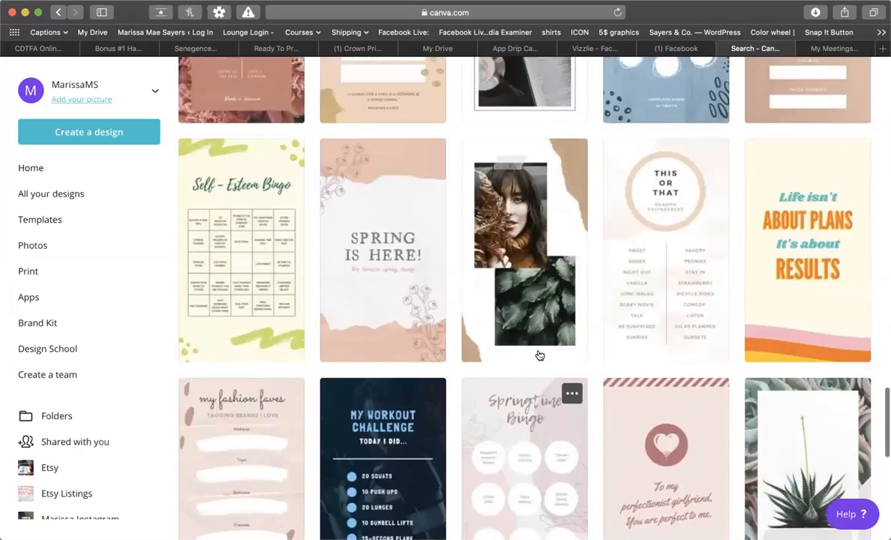
pyautogui.scroll(-5, 539, 355)
pyautogui.scroll(-3, 539, 356)
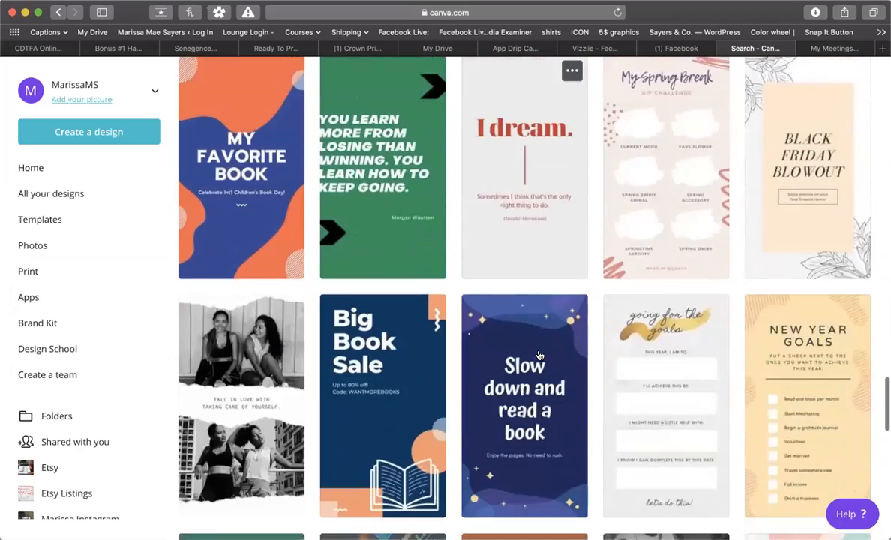
pyautogui.scroll(3, 539, 355)
pyautogui.scroll(-3, 539, 355)
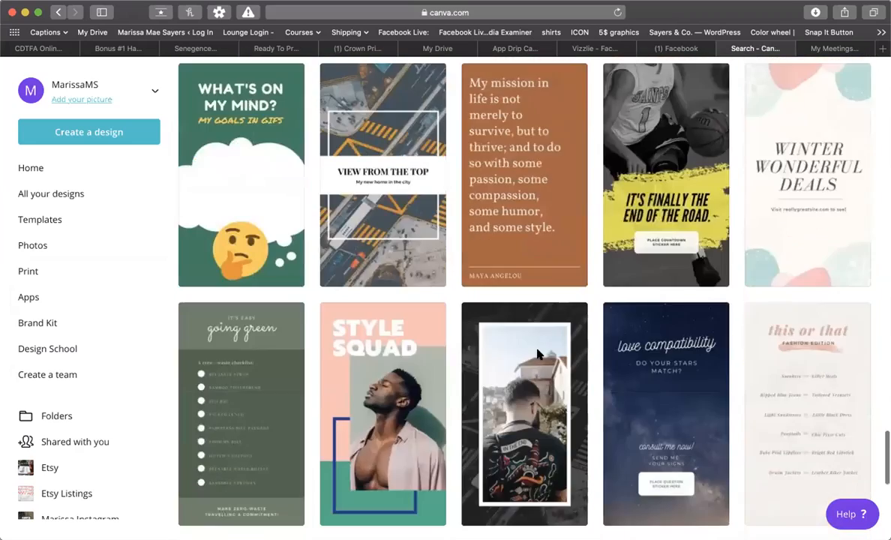
pyautogui.scroll(5, 539, 354)
pyautogui.scroll(3, 538, 353)
pyautogui.scroll(-8, 538, 354)
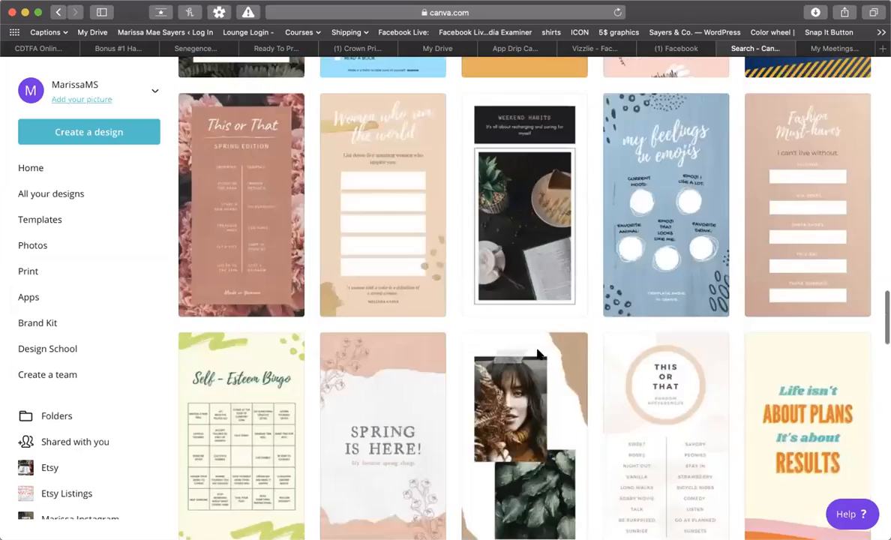
pyautogui.scroll(-7, 537, 354)
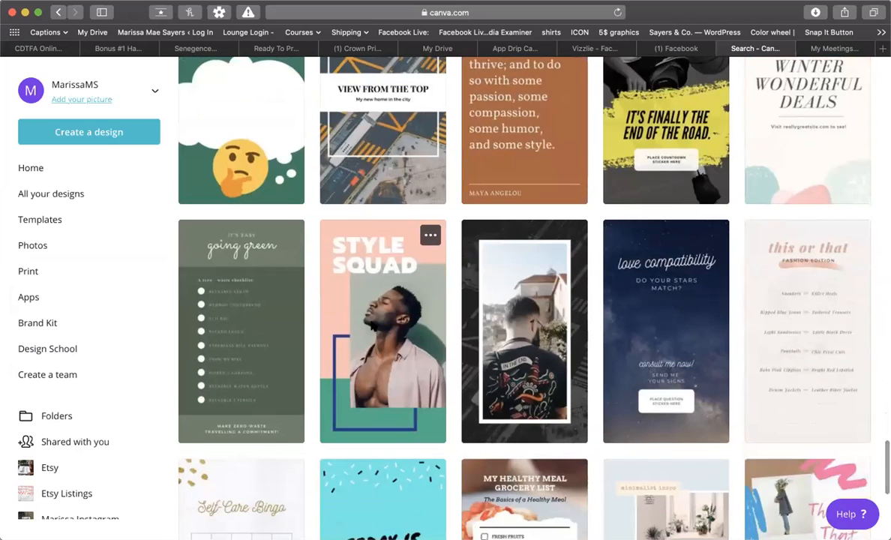
pyautogui.click(371, 326)
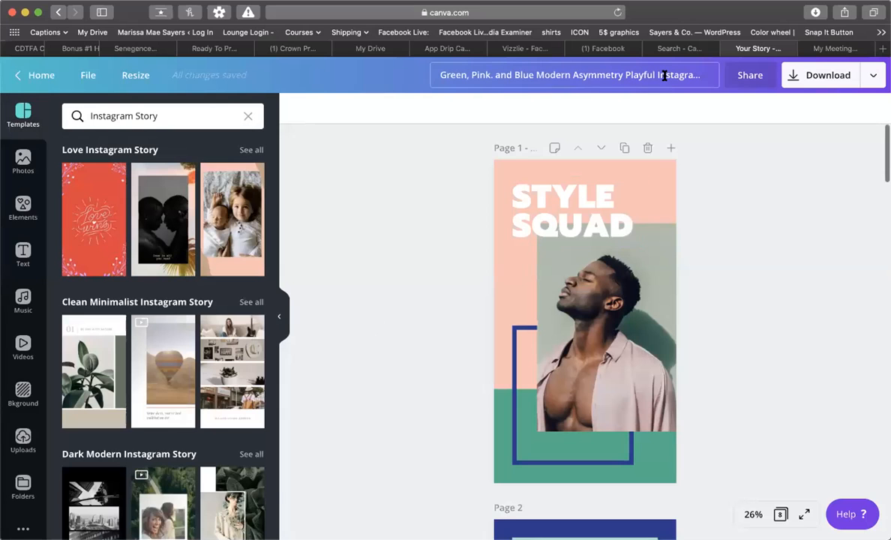
# Rename the design as "March 24th 2020"
pyautogui.doubleClick(664, 76)
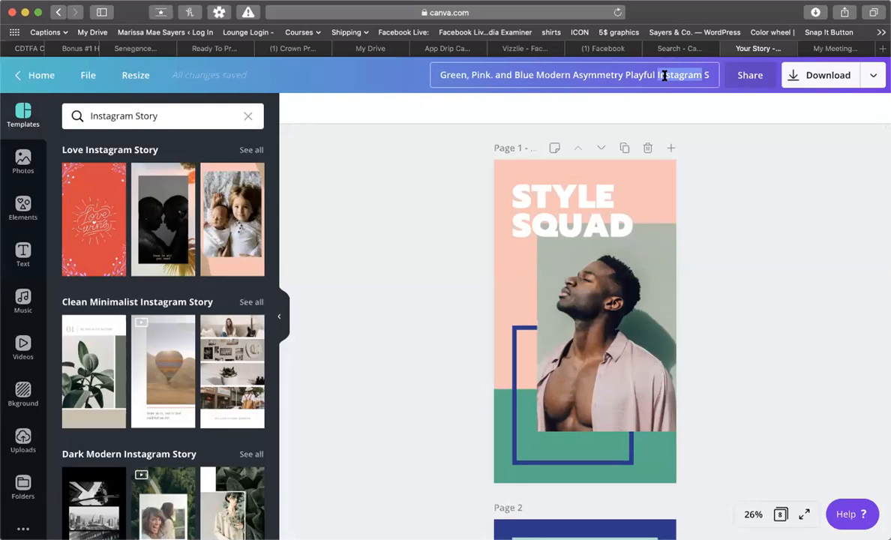
pyautogui.click(664, 75)
pyautogui.write('March')
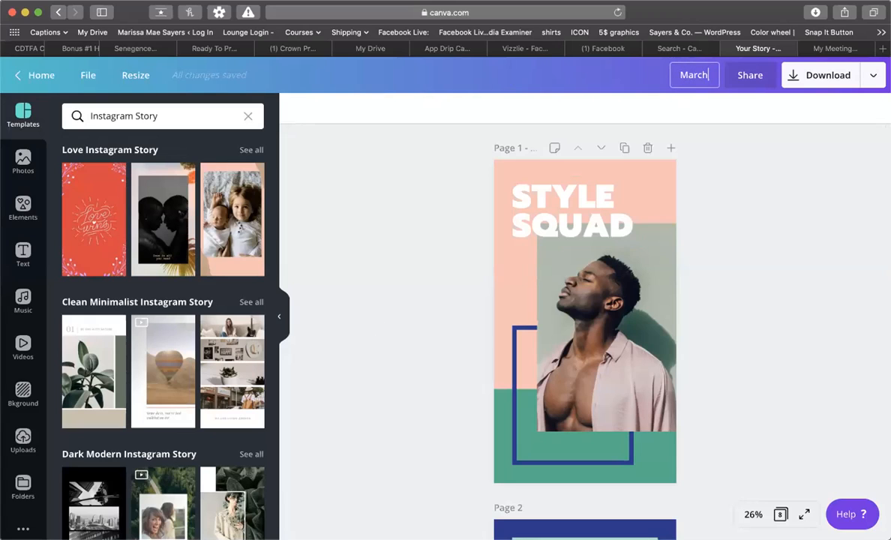
pyautogui.write(' 24th 2020')
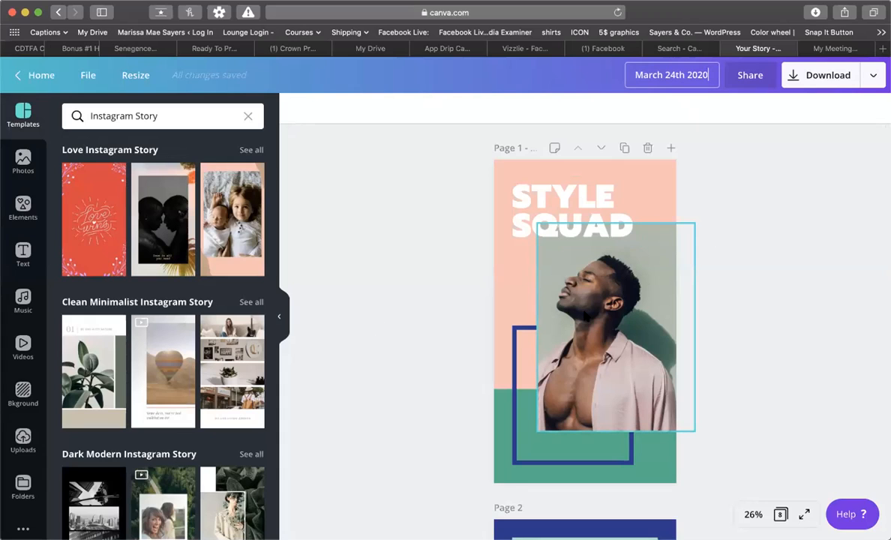
# Change page 1's pink background to the pale cyan brand colour and apply the replacement to every page
pyautogui.click(544, 294)
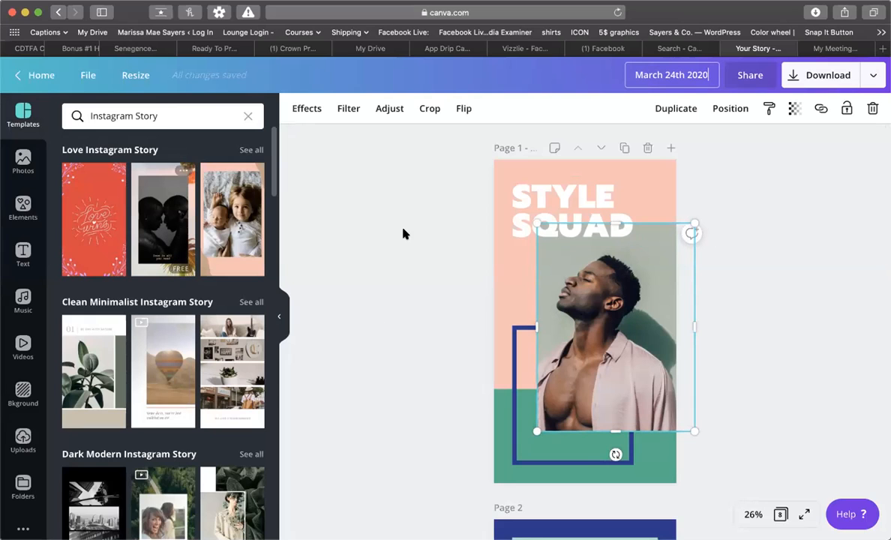
pyautogui.scroll(-15, 498, 361)
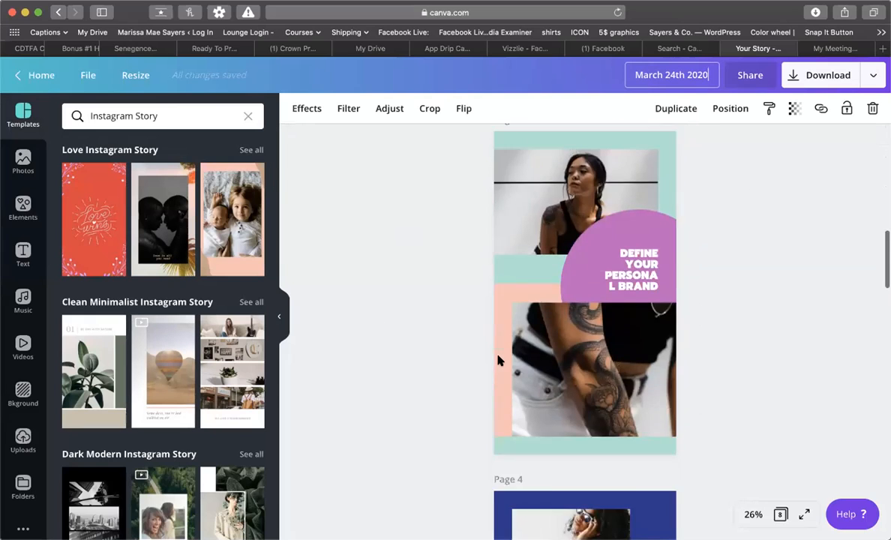
pyautogui.scroll(-5, 499, 361)
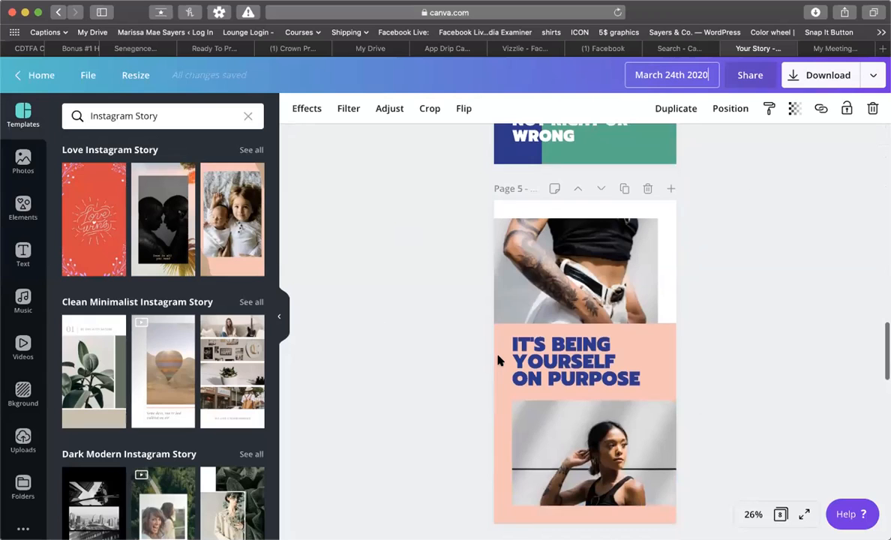
pyautogui.scroll(20, 434, 210)
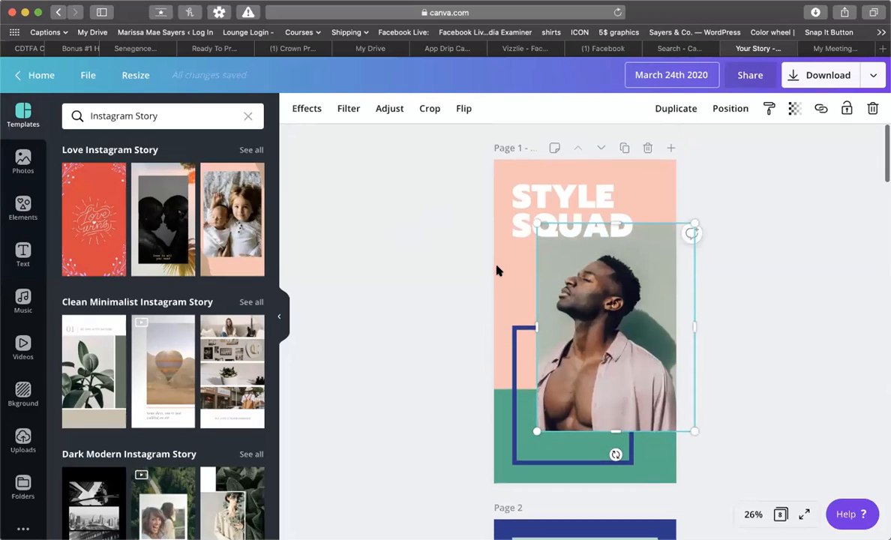
pyautogui.click(498, 270)
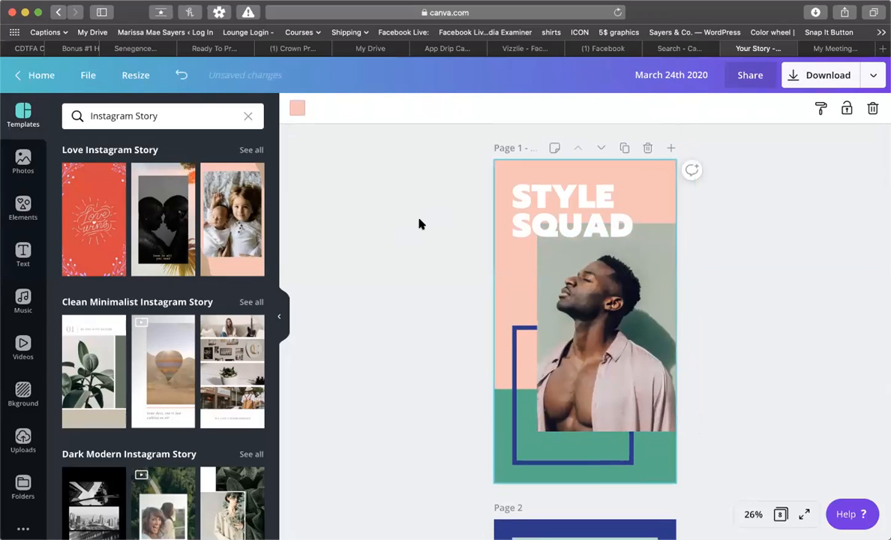
pyautogui.click(298, 110)
pyautogui.scroll(-2, 165, 352)
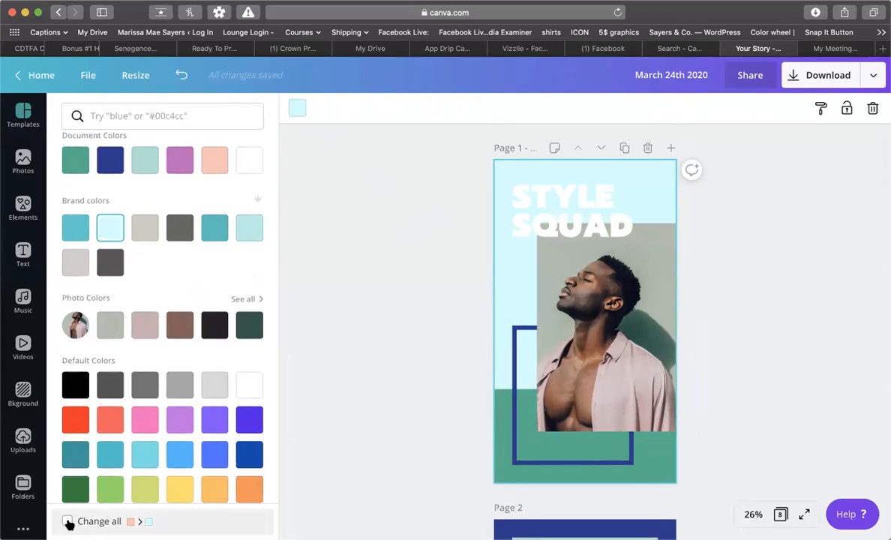
pyautogui.click(68, 521)
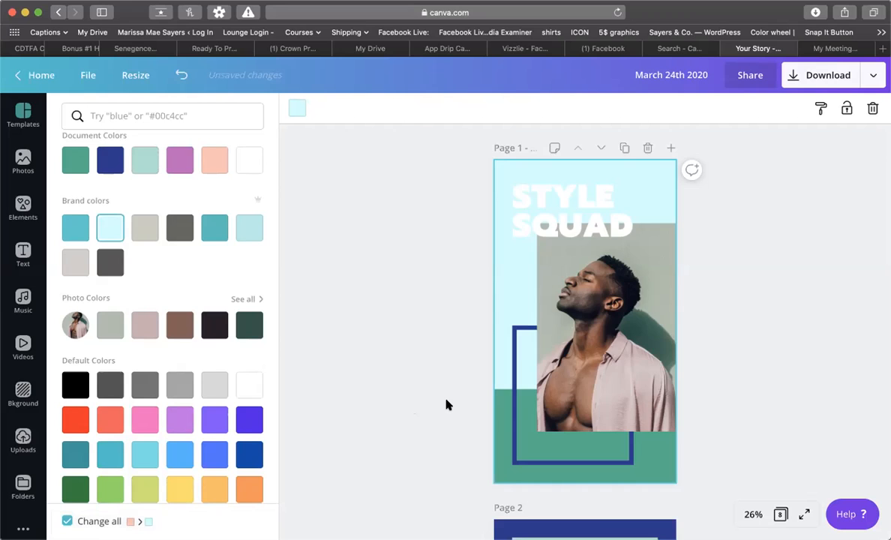
pyautogui.scroll(-12, 445, 405)
pyautogui.scroll(12, 445, 405)
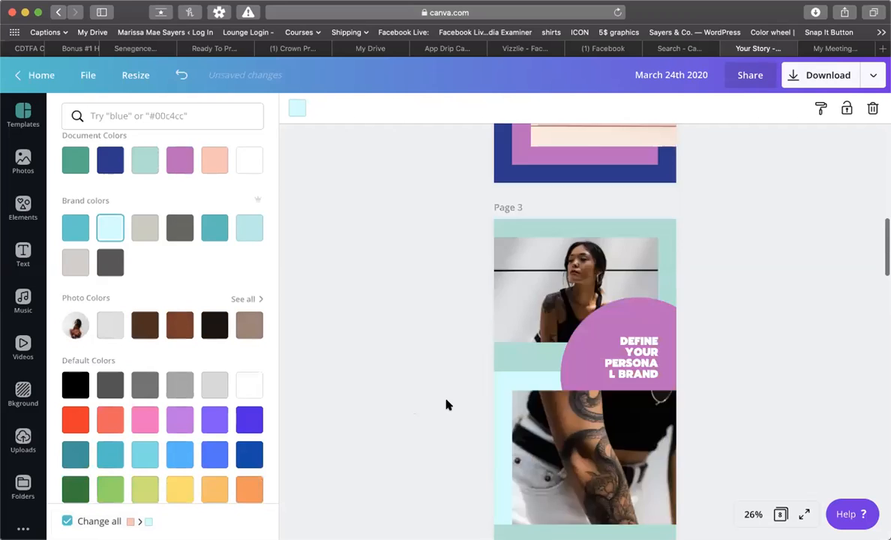
# Recolour page 1's green lower block with the light grey brand colour and replace that green throughout the design
pyautogui.click(497, 442)
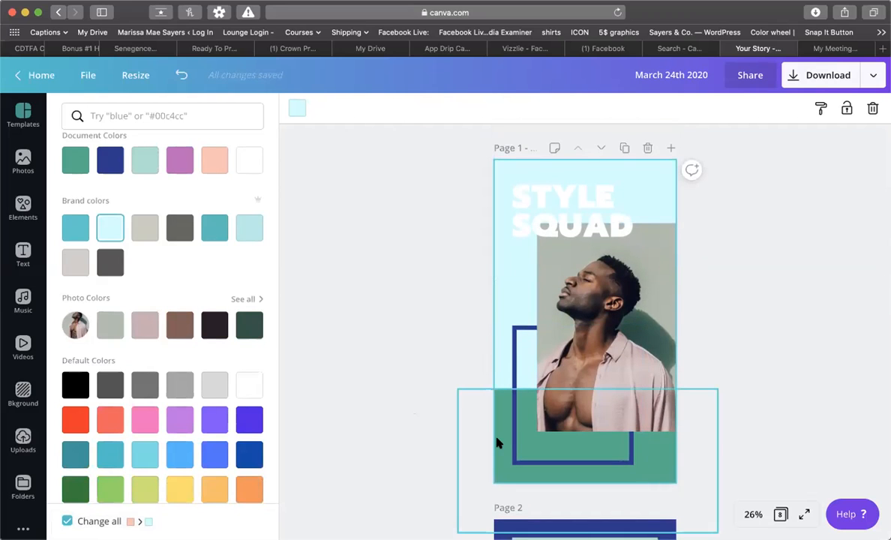
pyautogui.click(299, 107)
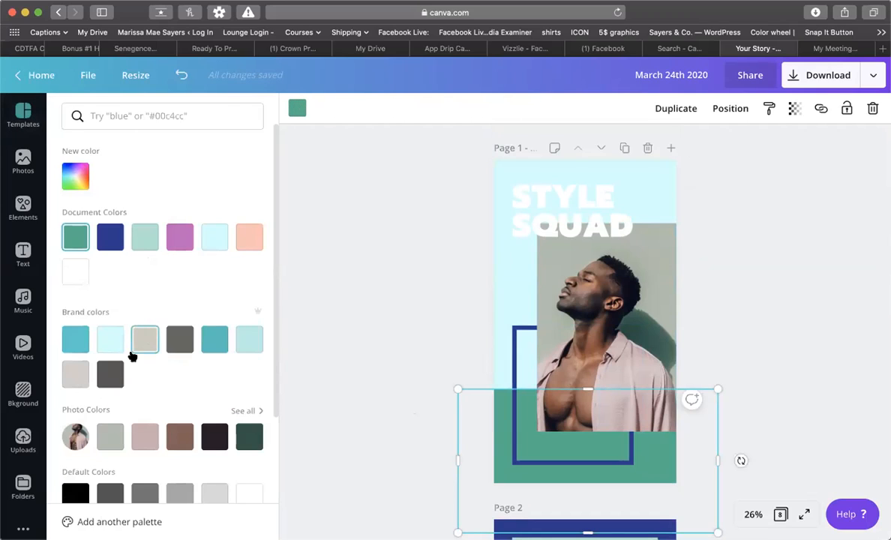
pyautogui.click(74, 373)
pyautogui.click(68, 521)
# Recolour page 1's dark blue frame with the darker teal brand colour and replace that blue on all pages
pyautogui.scroll(-2, 518, 326)
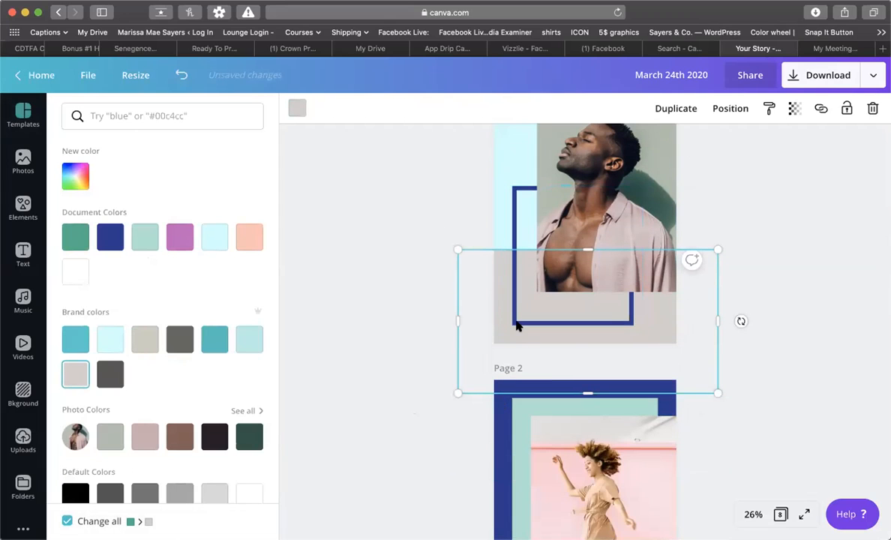
pyautogui.click(516, 325)
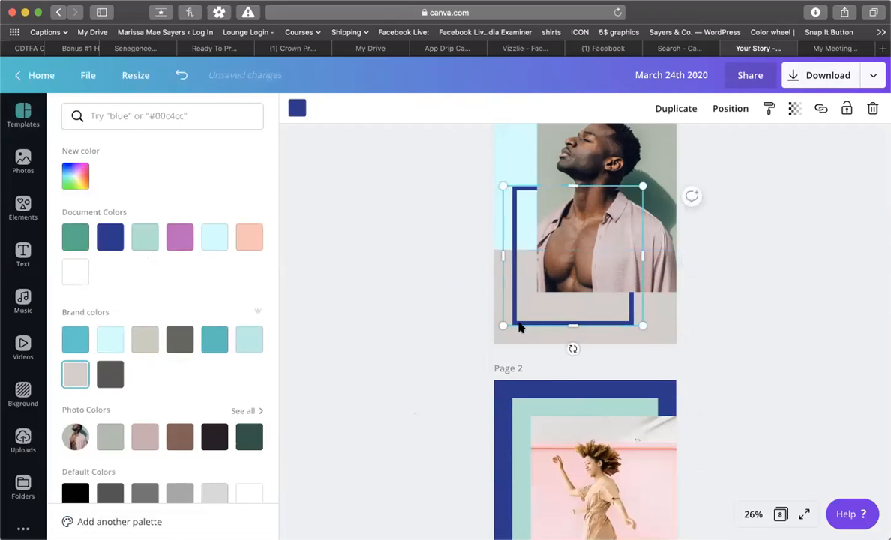
pyautogui.click(220, 343)
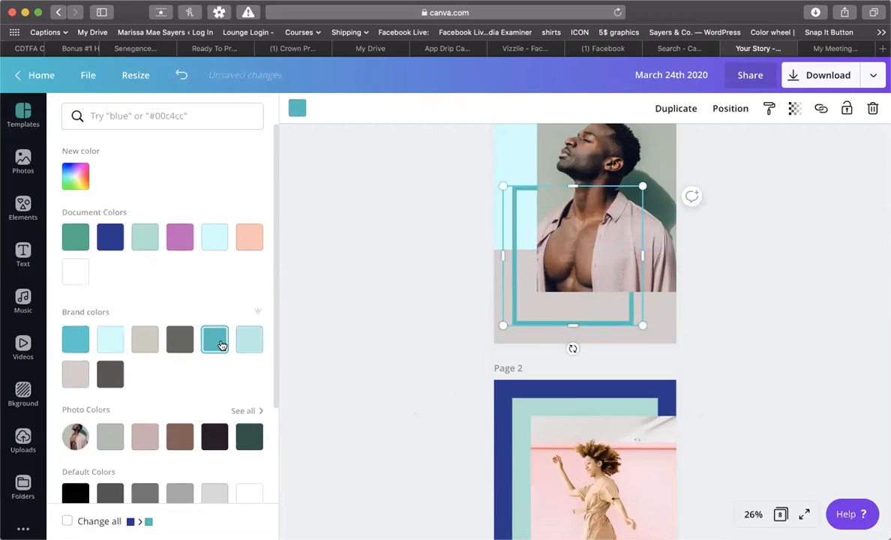
pyautogui.click(66, 521)
pyautogui.click(389, 317)
pyautogui.scroll(2, 454, 262)
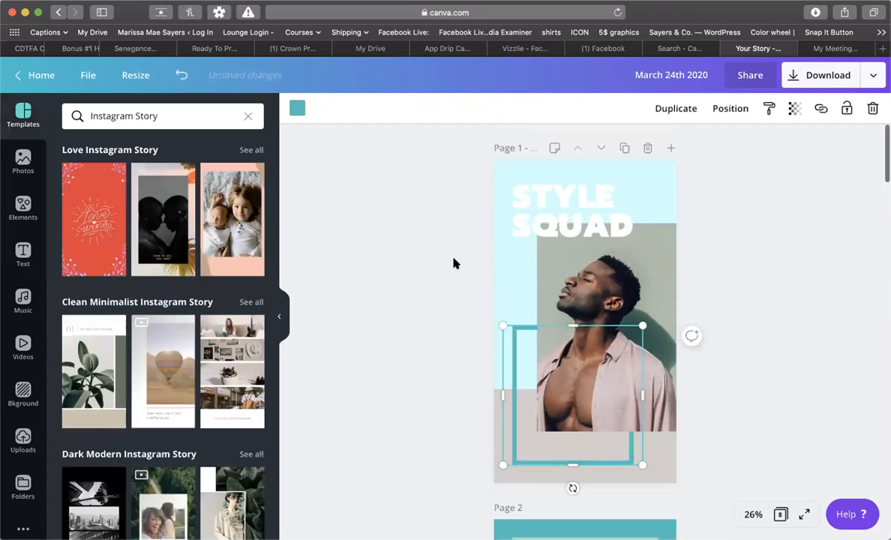
pyautogui.scroll(-10, 453, 263)
pyautogui.scroll(10, 453, 262)
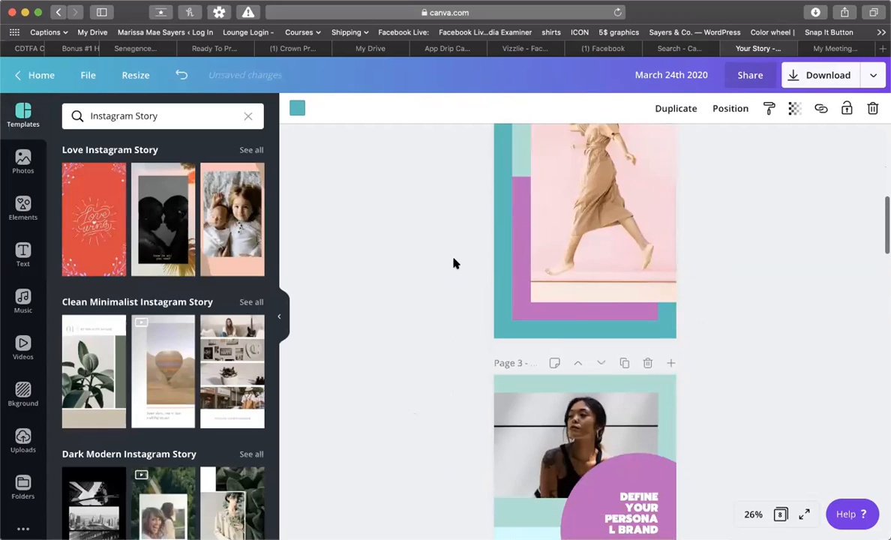
# Recolour the purple block behind page 2's photo with the white document colour and replace that purple throughout the design
pyautogui.click(518, 282)
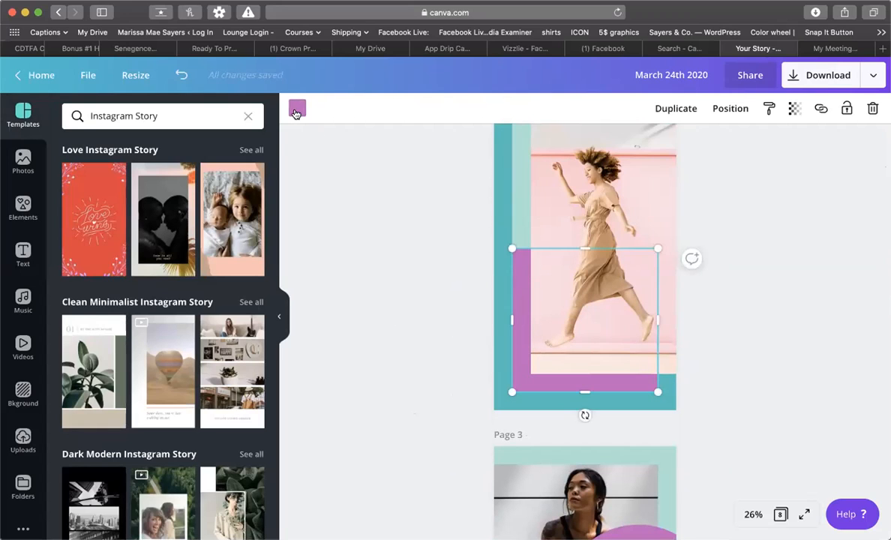
pyautogui.click(297, 108)
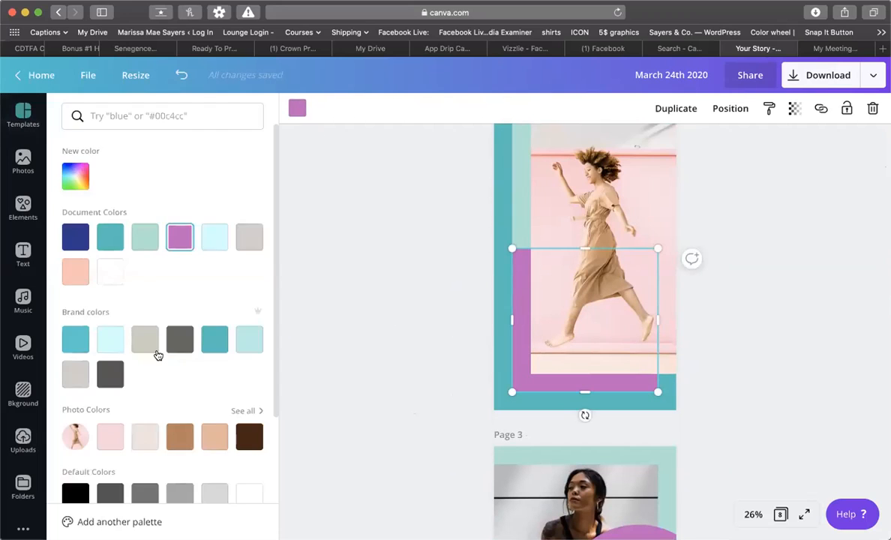
pyautogui.click(110, 275)
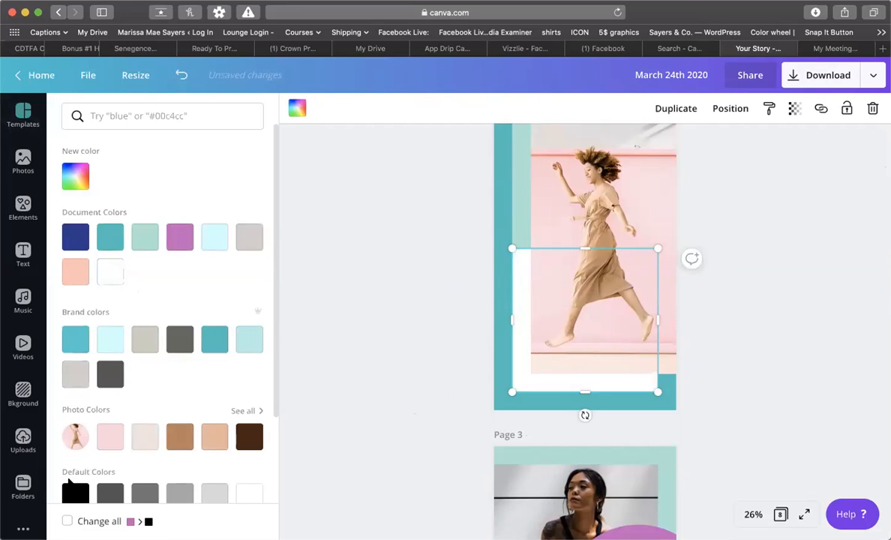
pyautogui.click(66, 522)
pyautogui.click(354, 270)
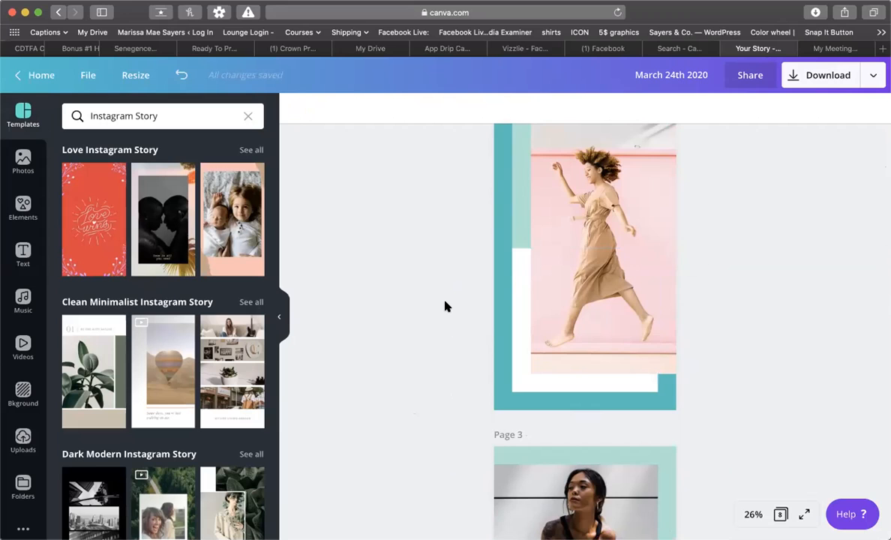
# Review the recoloured story pages from page 2 through page 8 and return to page 1
pyautogui.scroll(-6, 444, 306)
pyautogui.scroll(2, 555, 223)
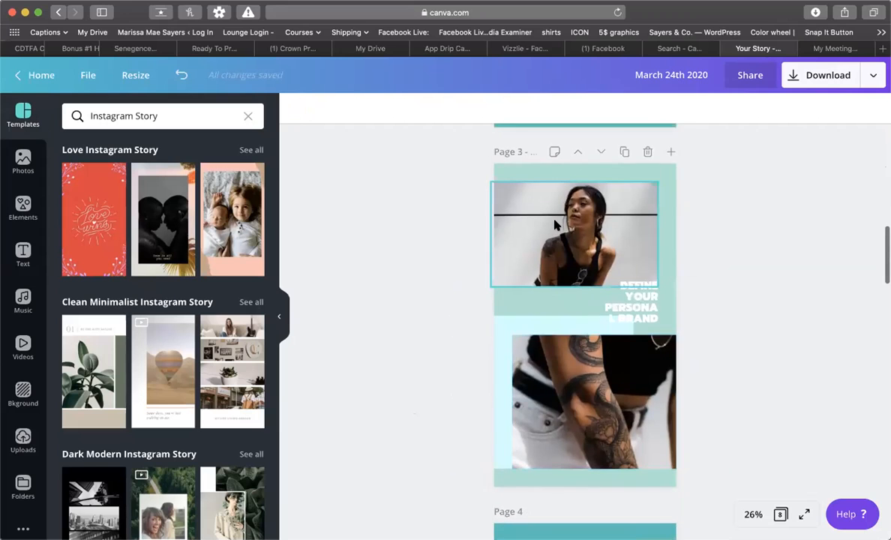
pyautogui.scroll(-10, 555, 224)
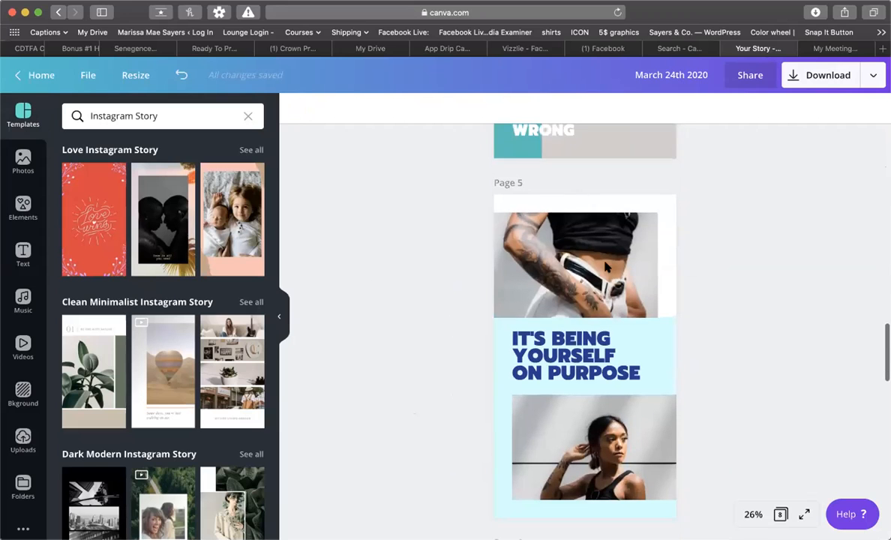
pyautogui.scroll(-15, 552, 351)
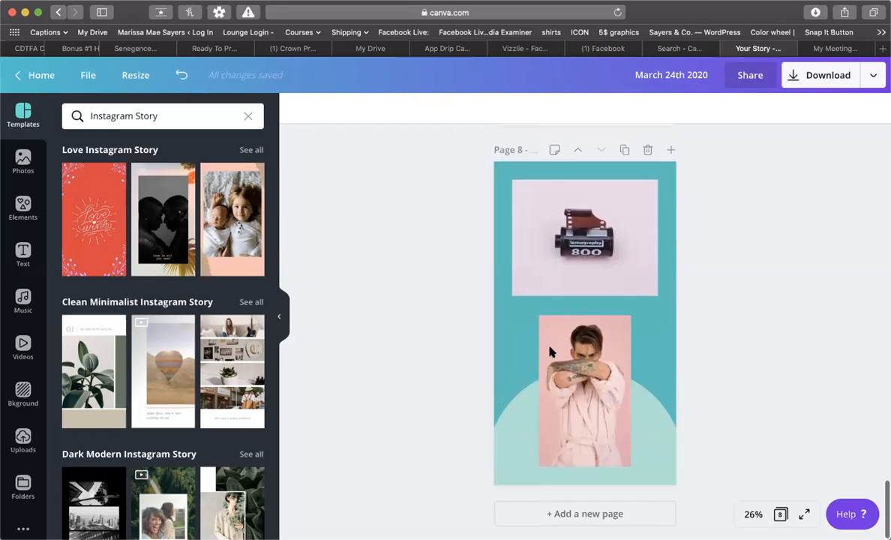
pyautogui.scroll(1, 550, 351)
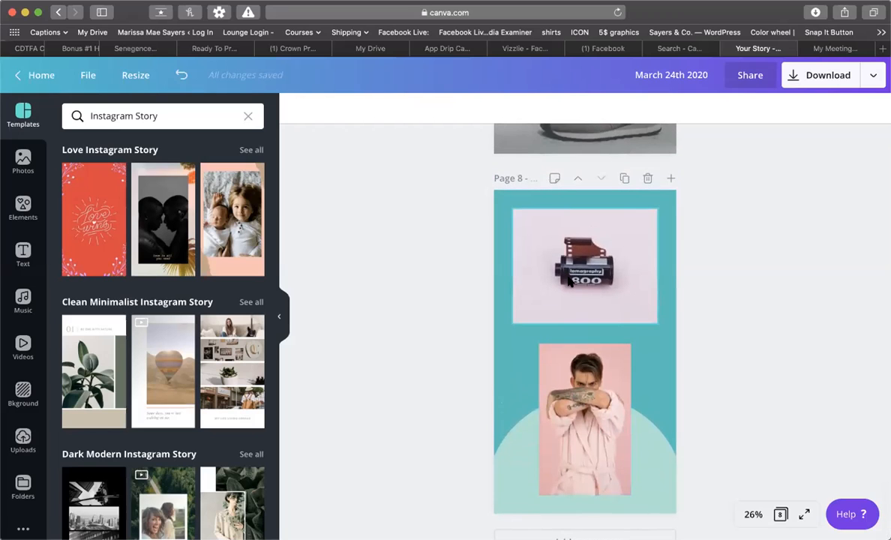
pyautogui.scroll(15, 568, 280)
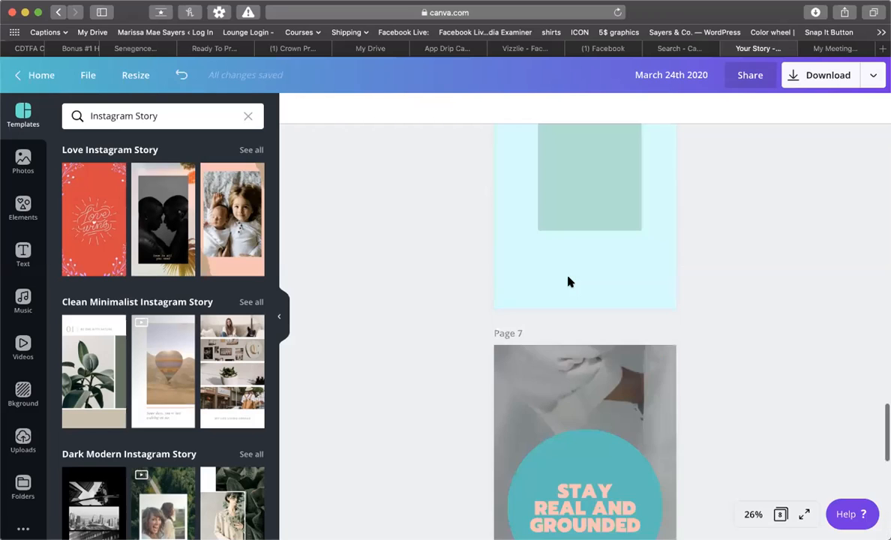
pyautogui.scroll(20, 569, 282)
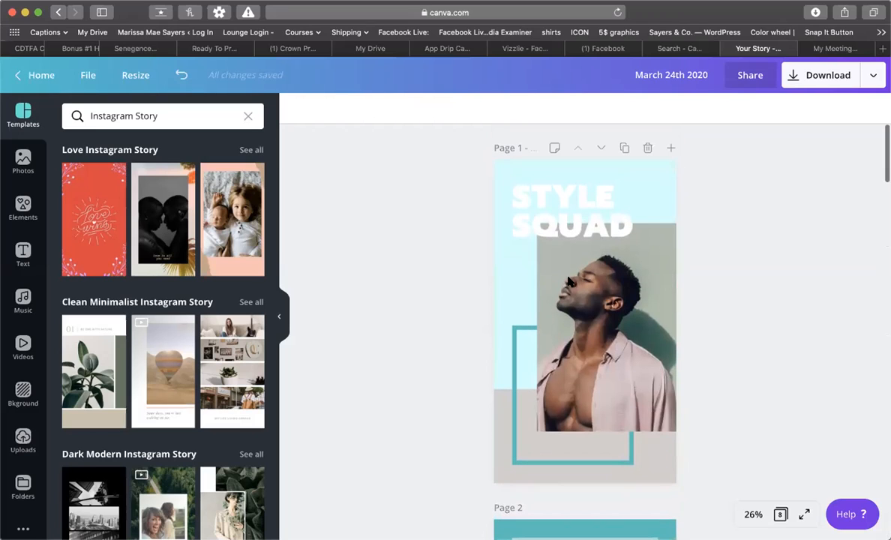
# Browse the brand, uploaded and English fonts available for page 1's STYLE SQUAD heading without applying one
pyautogui.click(529, 193)
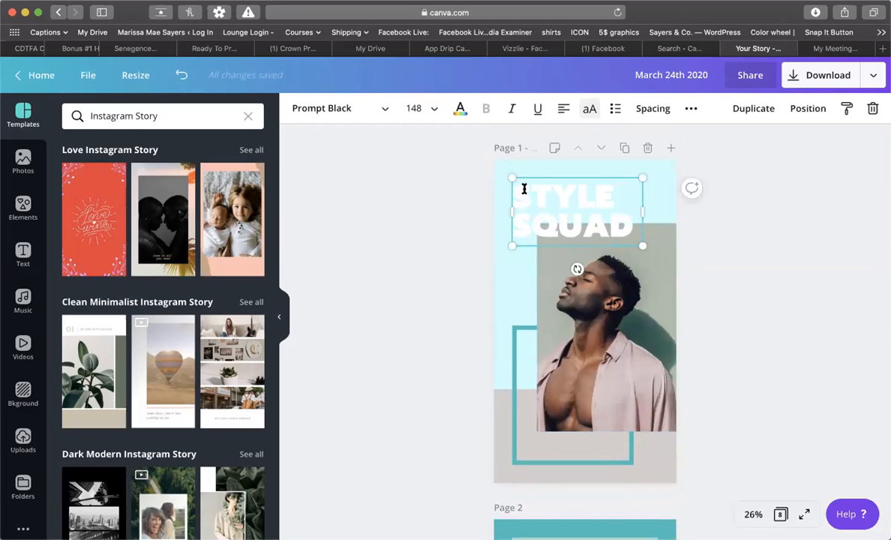
pyautogui.click(378, 110)
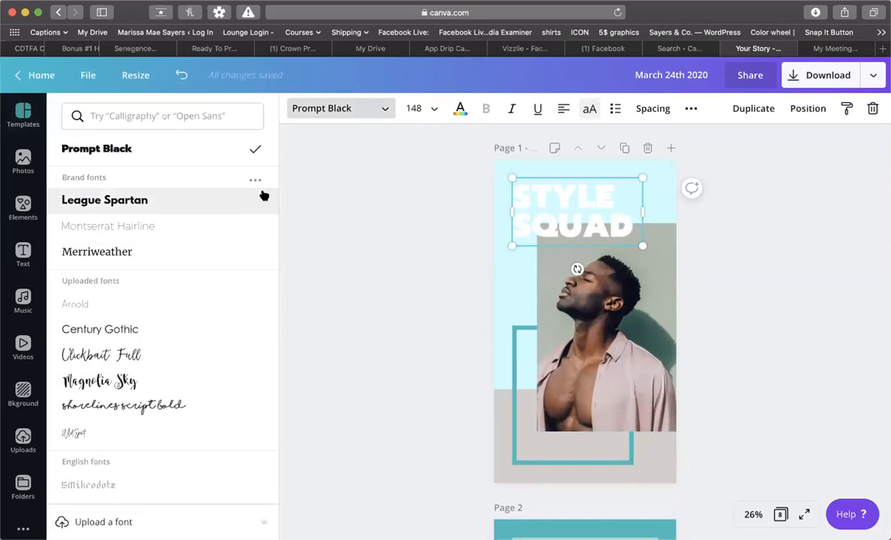
pyautogui.scroll(-5, 136, 383)
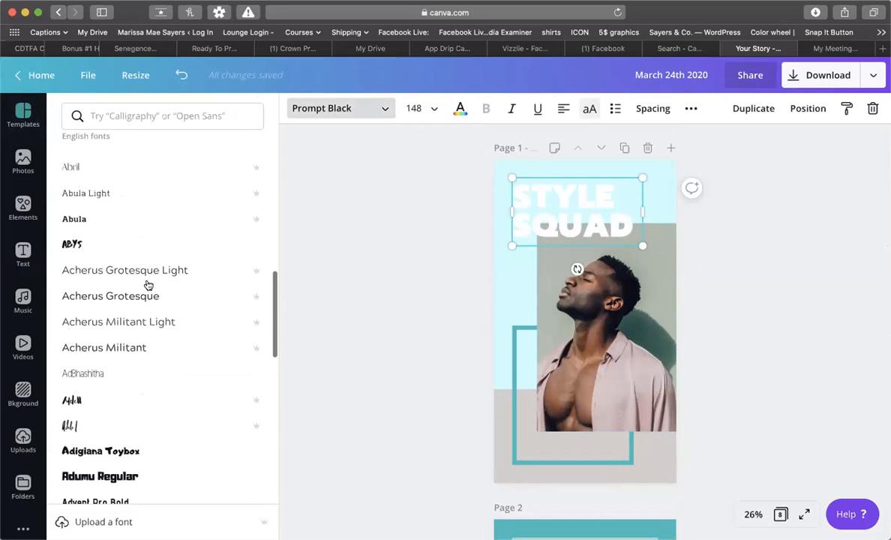
pyautogui.scroll(5, 147, 285)
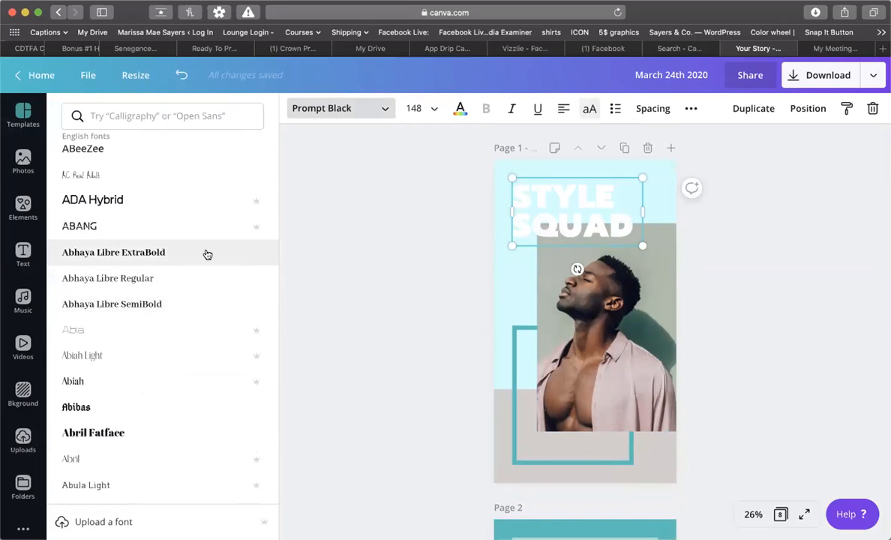
pyautogui.scroll(2, 207, 240)
pyautogui.scroll(-3, 197, 300)
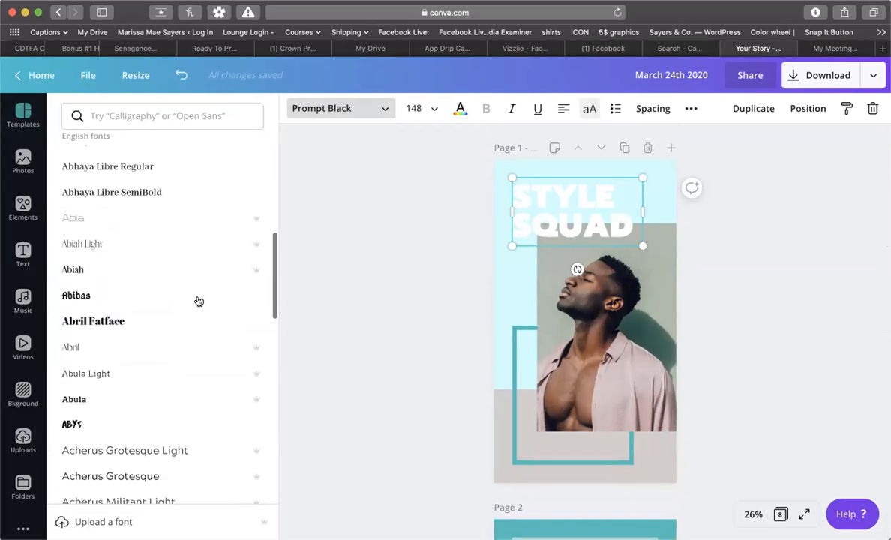
pyautogui.scroll(-1, 198, 300)
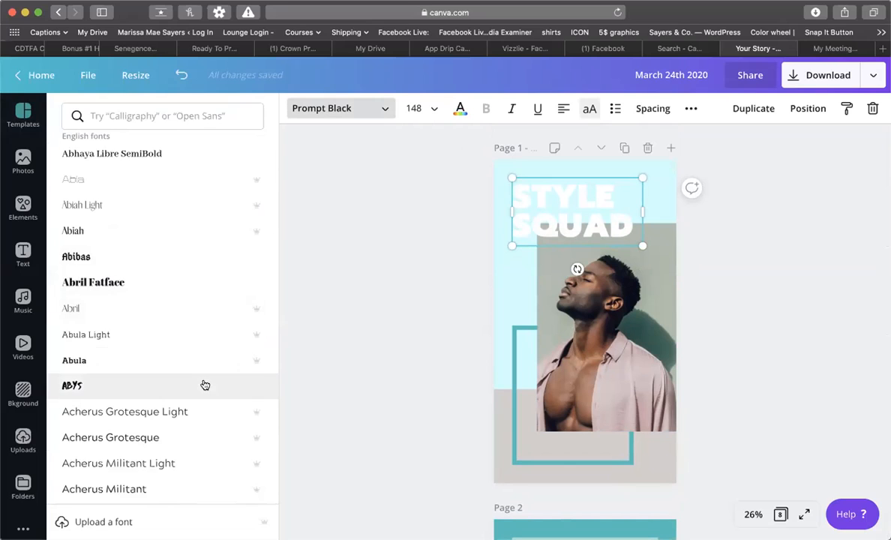
pyautogui.scroll(-4, 203, 375)
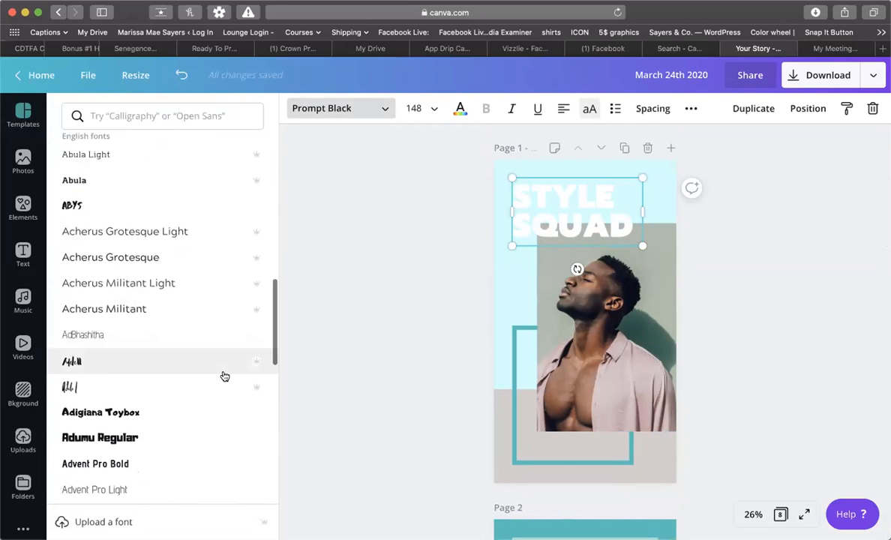
pyautogui.scroll(-6, 225, 375)
pyautogui.scroll(-4, 225, 363)
pyautogui.scroll(-10, 225, 363)
pyautogui.scroll(-10, 225, 362)
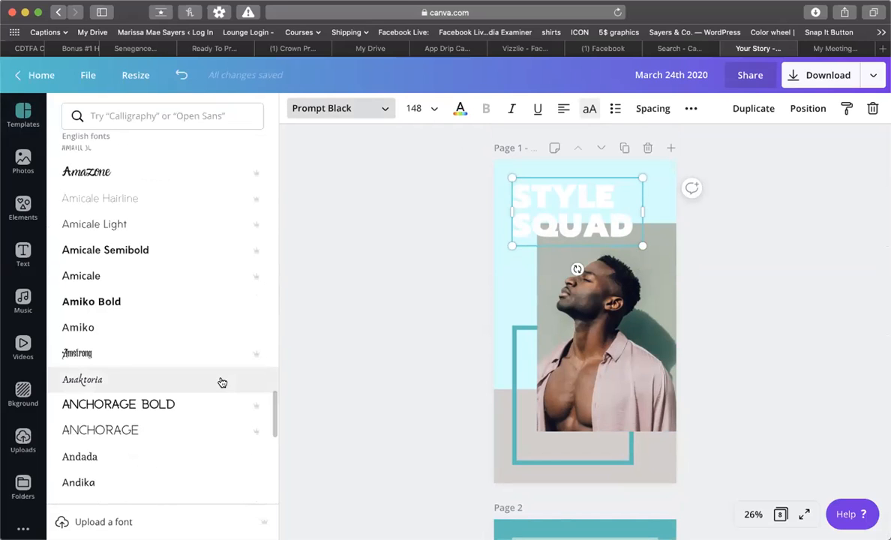
pyautogui.scroll(-6, 221, 383)
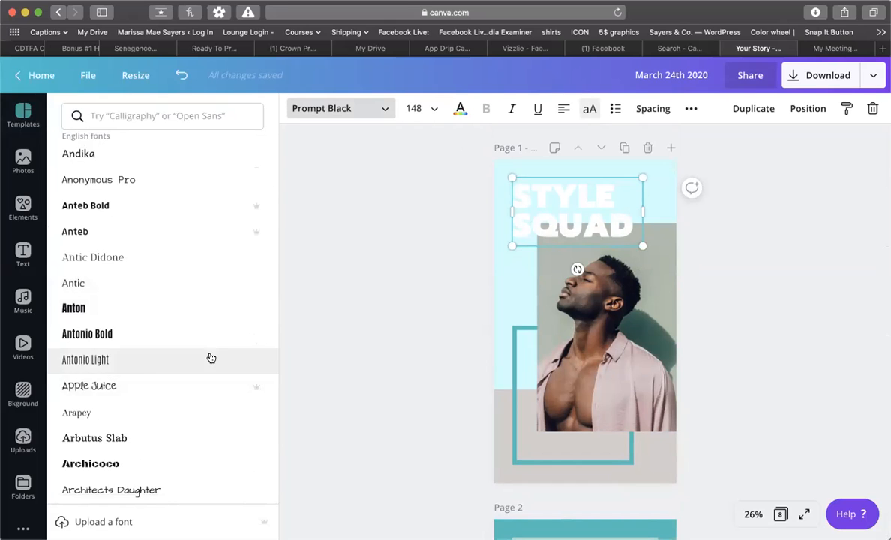
pyautogui.scroll(-20, 212, 358)
pyautogui.scroll(-20, 211, 358)
pyautogui.scroll(-10, 210, 358)
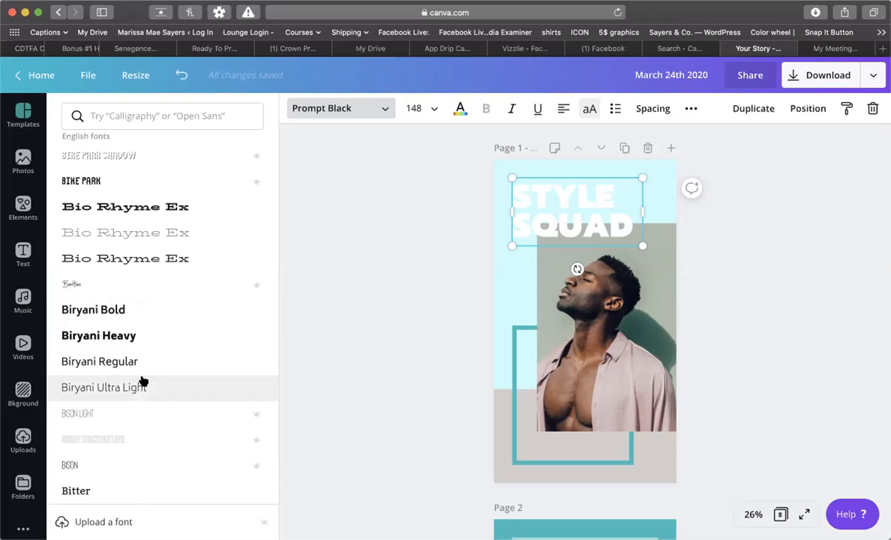
pyautogui.scroll(-6, 159, 385)
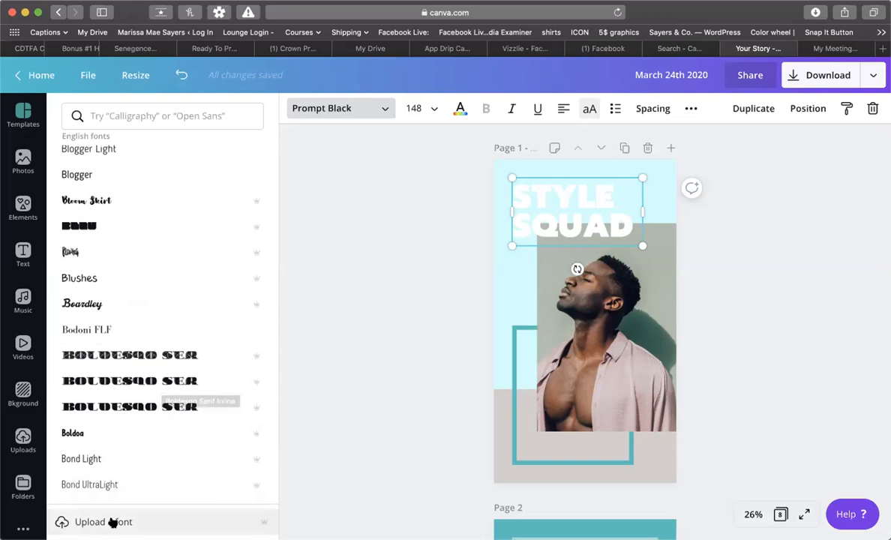
pyautogui.click(397, 225)
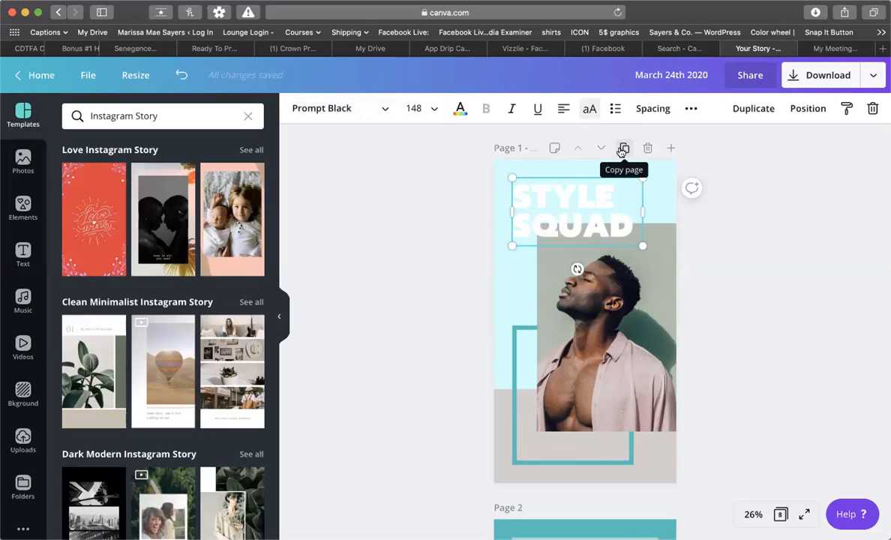
# Duplicate page 1 and delete the copy
pyautogui.click(623, 149)
pyautogui.click(649, 148)
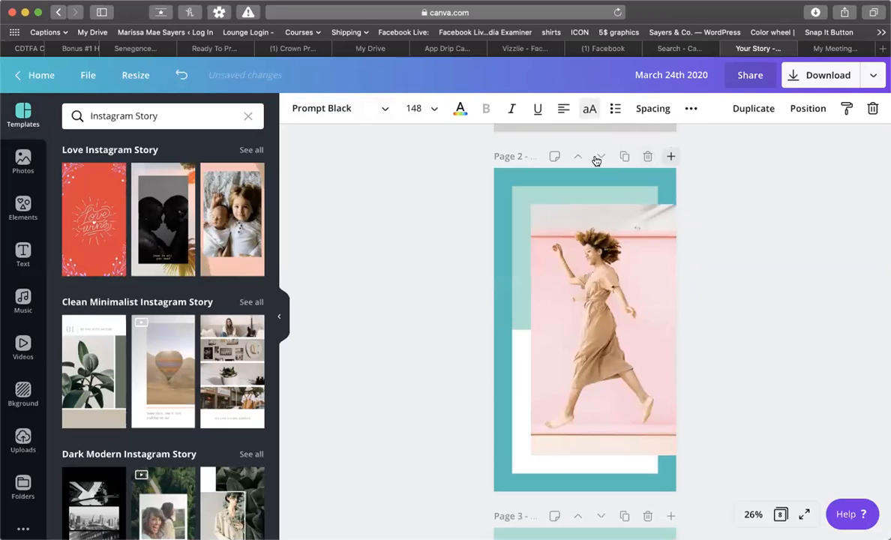
# Enter the text "change" as a note on page 2 and clear it
pyautogui.click(555, 158)
pyautogui.click(555, 158)
pyautogui.click(555, 157)
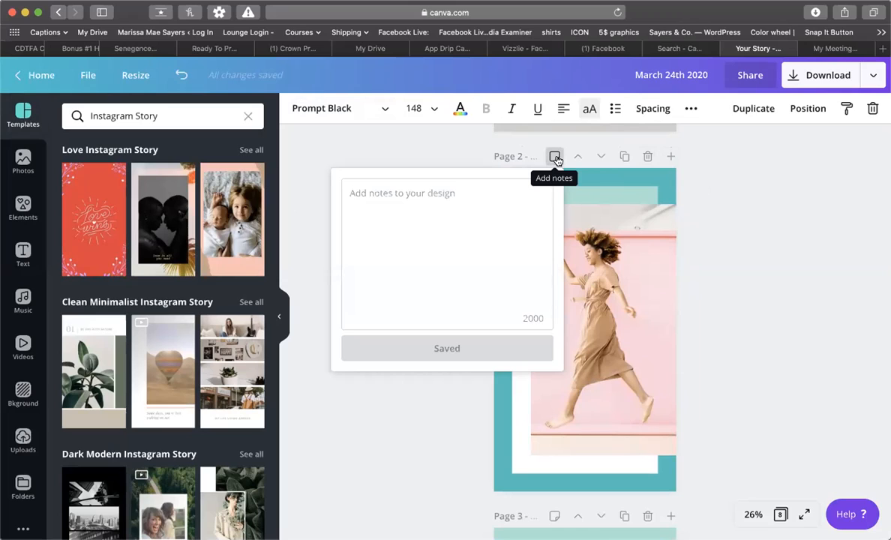
pyautogui.write('change')
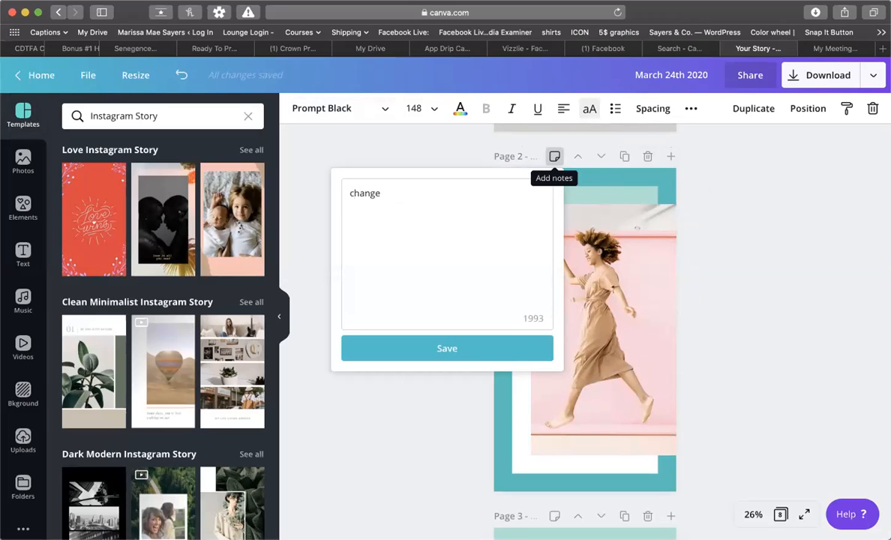
pyautogui.press('BackSpace')
pyautogui.press('BackSpace')
pyautogui.press('BackSpace')
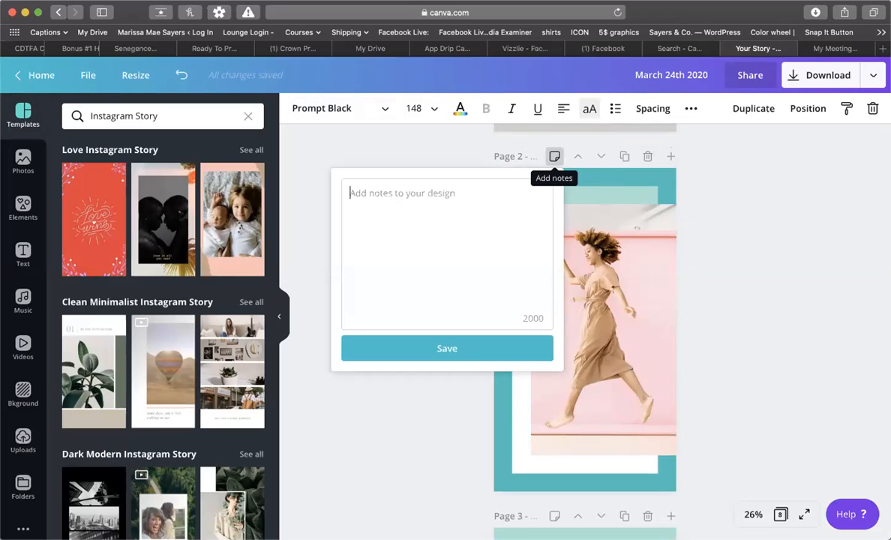
# Add a blank page after page 2, delete it and return to page 1
pyautogui.click(670, 157)
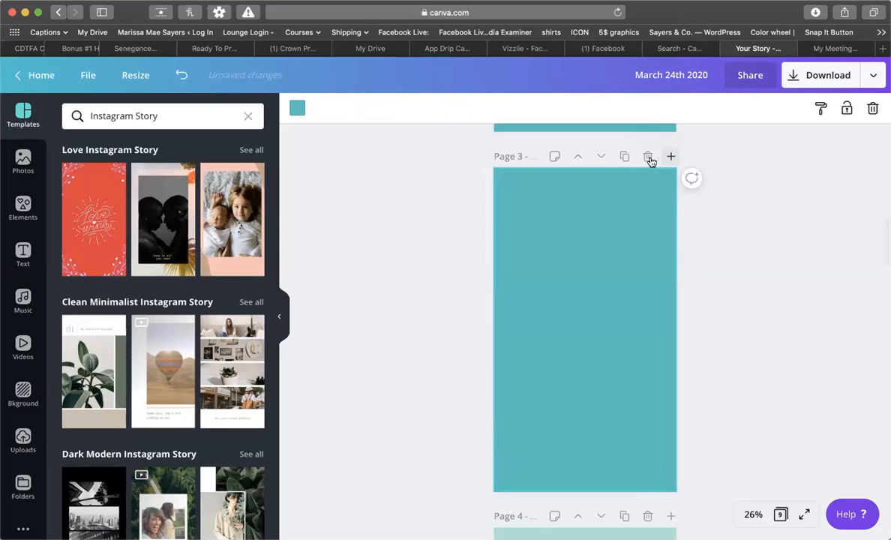
pyautogui.click(647, 156)
pyautogui.scroll(5, 643, 167)
pyautogui.scroll(5, 643, 166)
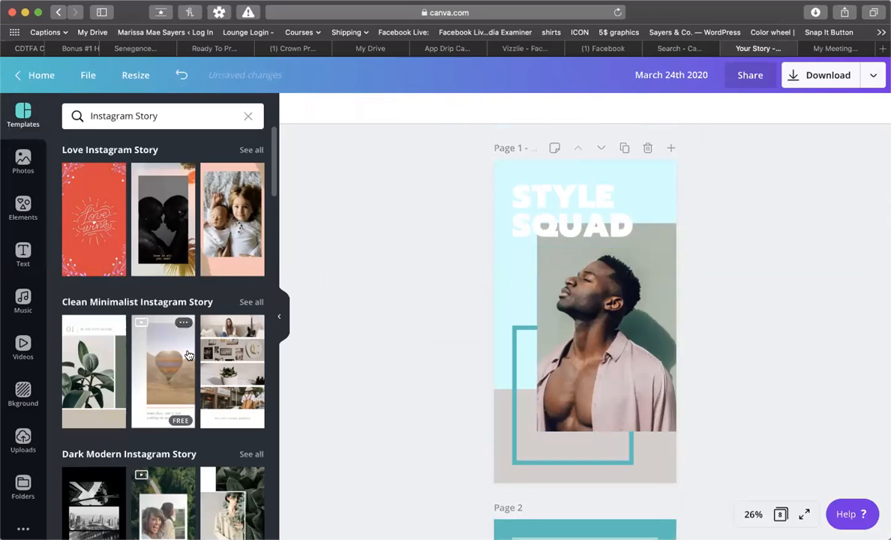
# Look through the Clean Minimalist Instagram Story templates, clear the template search and browse the other story categories
pyautogui.click(251, 302)
pyautogui.scroll(-2, 170, 342)
pyautogui.scroll(2, 170, 342)
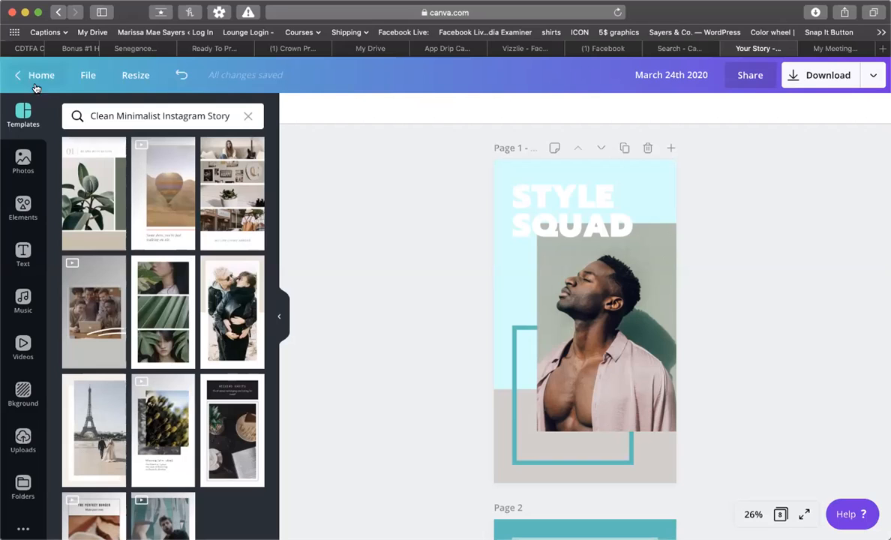
pyautogui.click(247, 115)
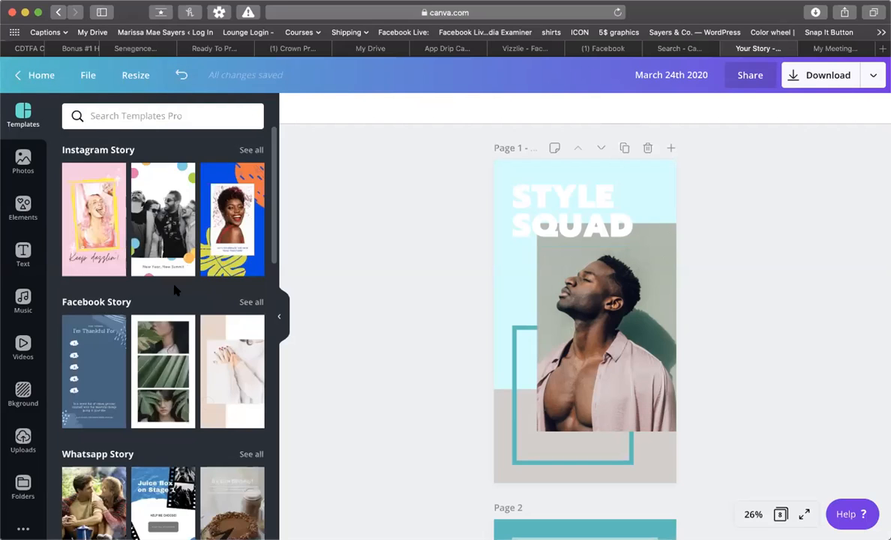
pyautogui.scroll(-5, 175, 289)
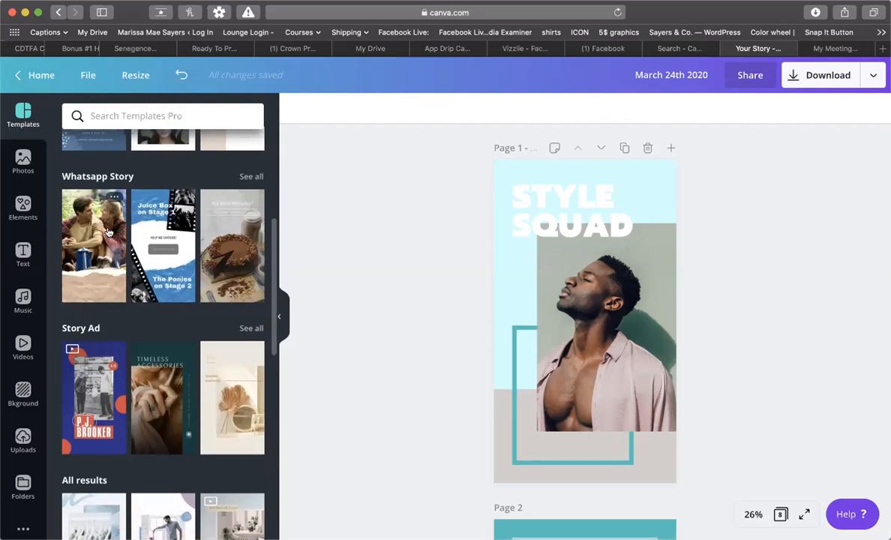
pyautogui.scroll(-3, 165, 232)
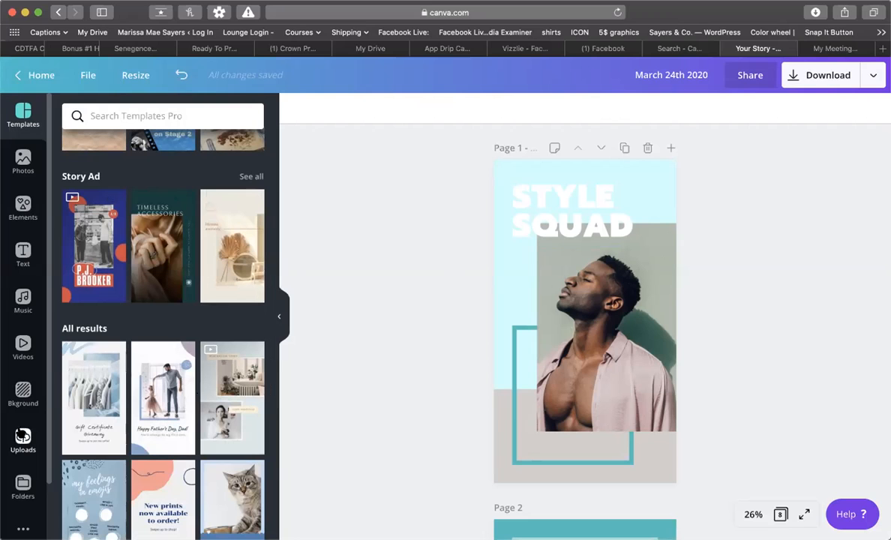
pyautogui.scroll(-1, 22, 420)
# Open the Product Swatch Blanks folder from the saved image folders
pyautogui.click(22, 459)
pyautogui.scroll(-10, 186, 414)
pyautogui.scroll(-10, 186, 413)
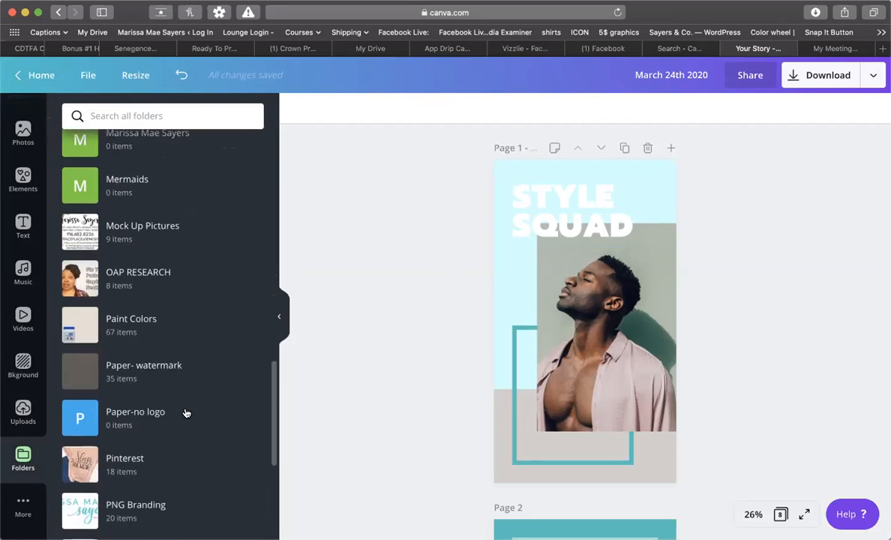
pyautogui.scroll(20, 184, 413)
pyautogui.click(19, 413)
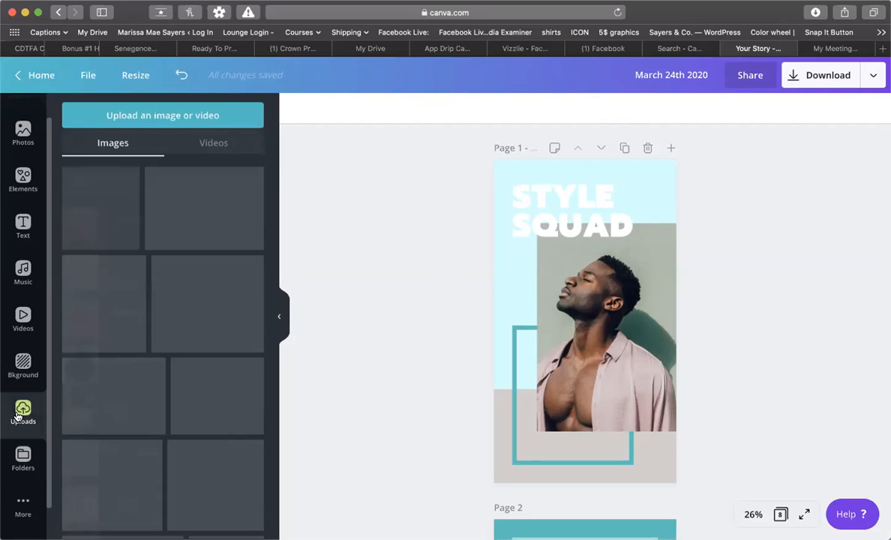
pyautogui.click(22, 456)
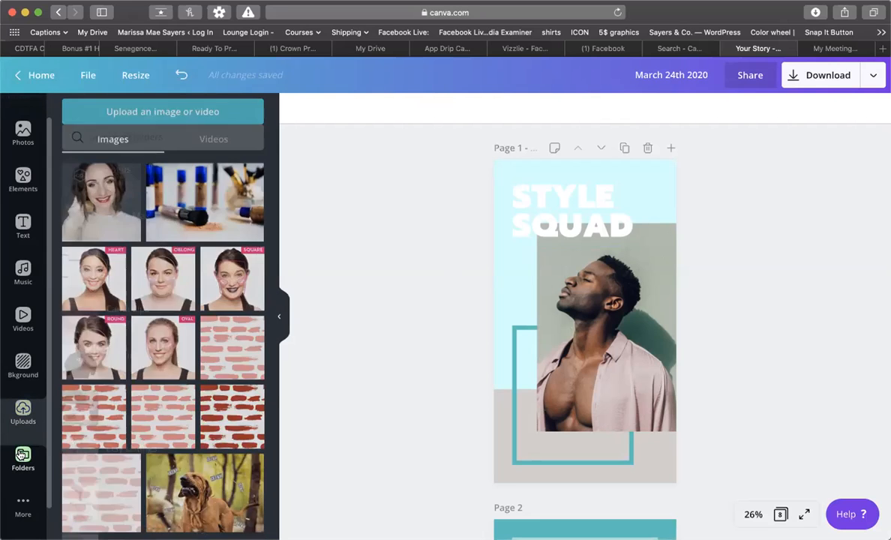
pyautogui.scroll(-5, 235, 422)
pyautogui.scroll(-10, 235, 423)
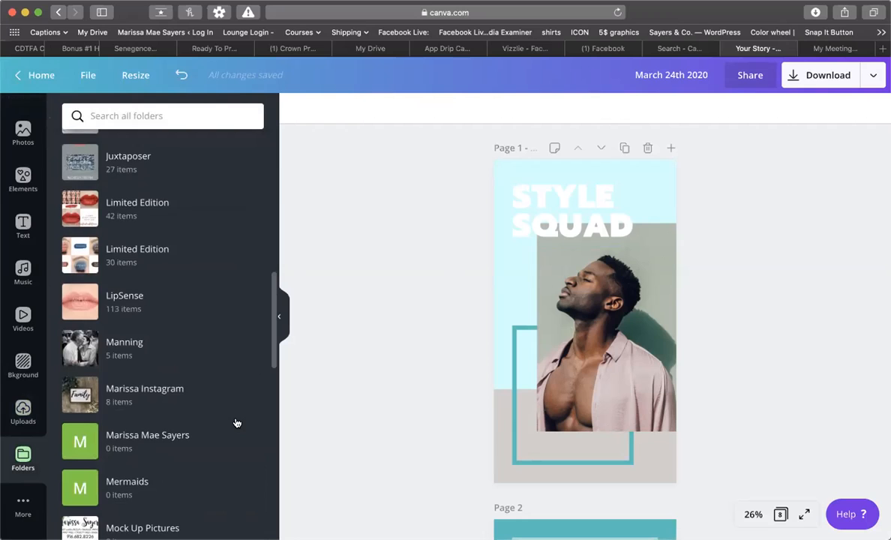
pyautogui.scroll(-3, 235, 421)
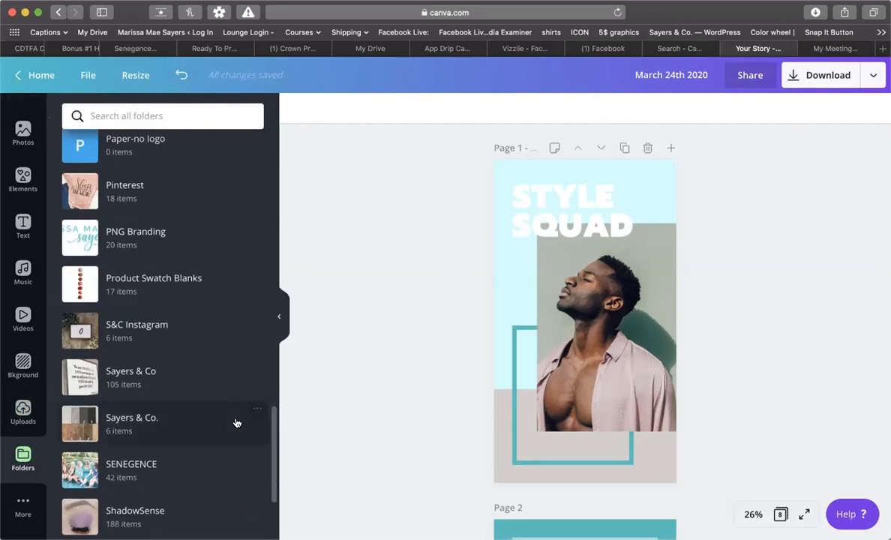
pyautogui.click(213, 288)
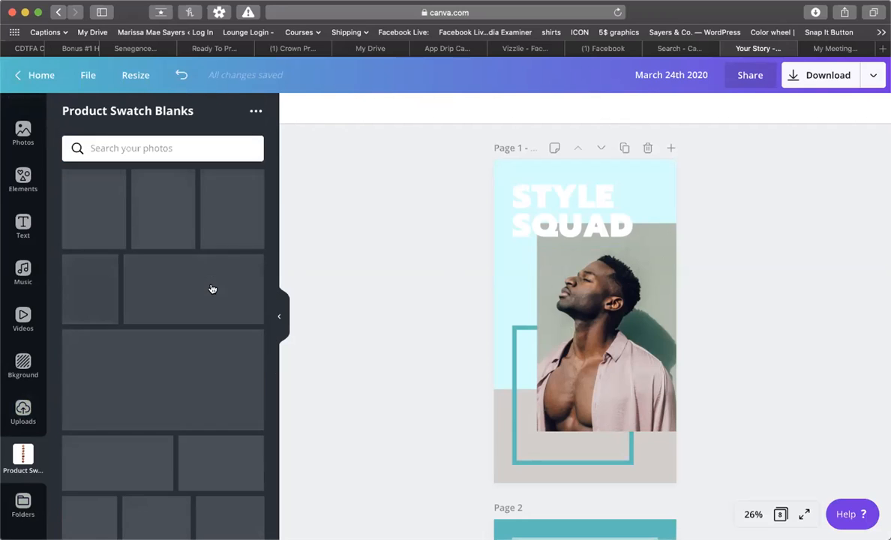
# Add the photo of stacked lip-colour smears to page 1 and remove its background with Background Remover
pyautogui.scroll(-2, 213, 384)
pyautogui.scroll(-1, 213, 385)
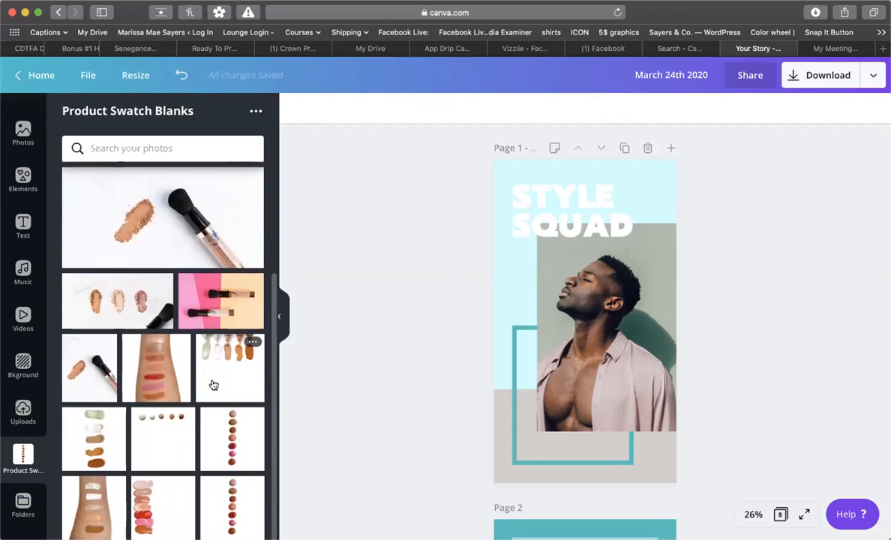
pyautogui.click(160, 509)
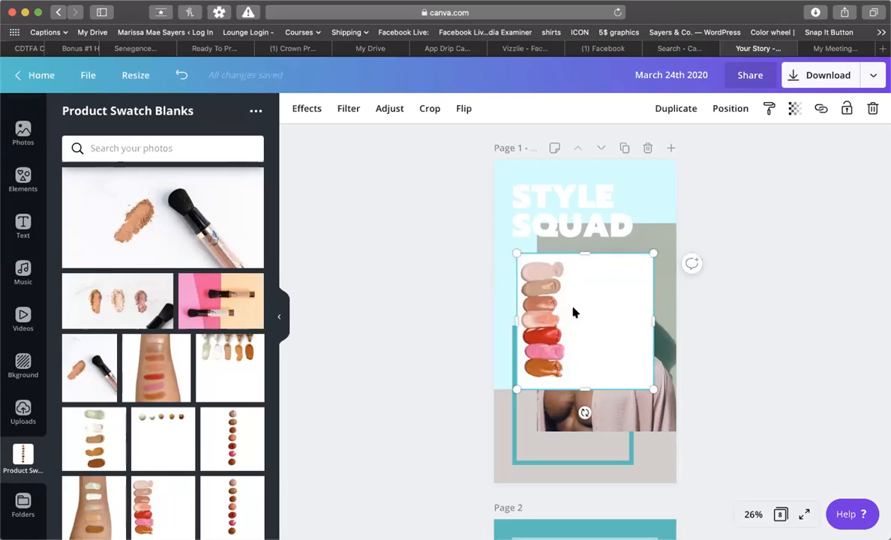
pyautogui.click(305, 110)
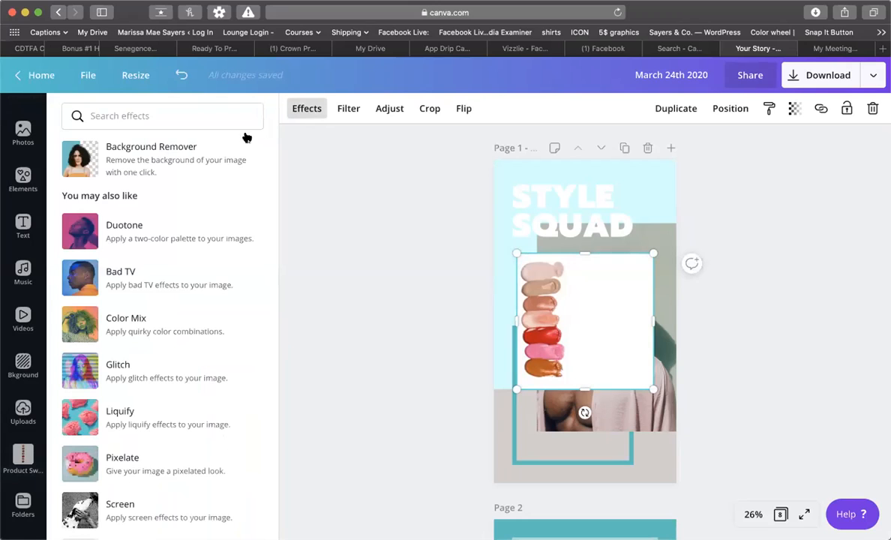
pyautogui.click(153, 166)
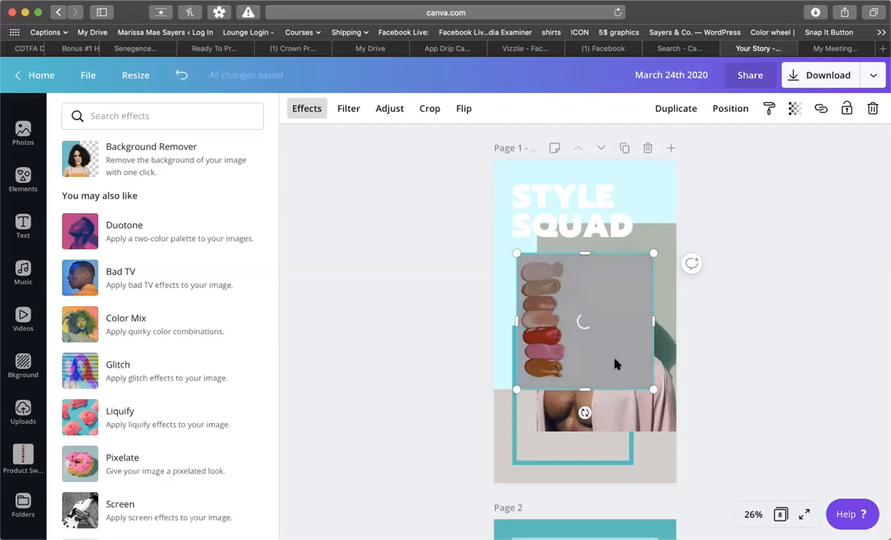
# Resize the cut-out colour swatches and place them as a small stack along the left edge of the man's photo
pyautogui.moveTo(653, 390)
pyautogui.mouseDown()
pyautogui.moveTo(712, 461)
pyautogui.moveTo(761, 495)
pyautogui.mouseUp()
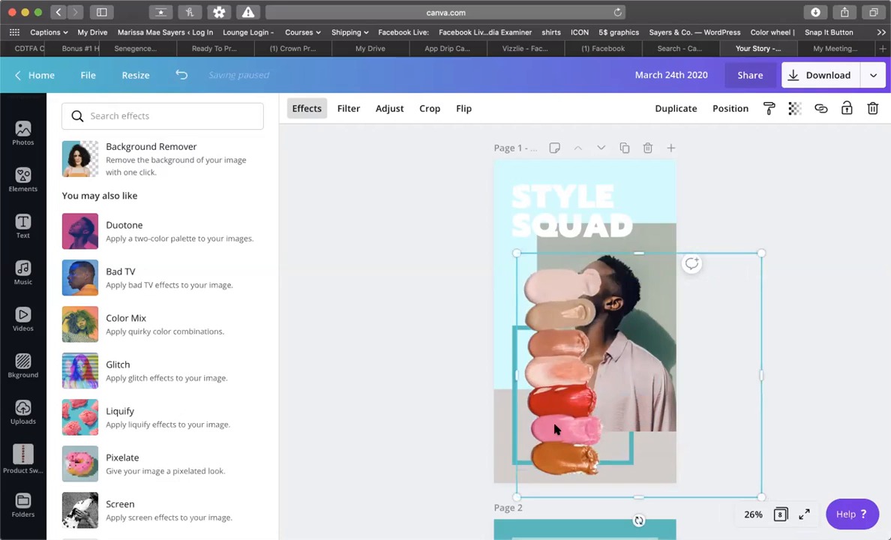
pyautogui.moveTo(607, 367)
pyautogui.mouseDown()
pyautogui.moveTo(596, 296)
pyautogui.moveTo(541, 315)
pyautogui.moveTo(564, 315)
pyautogui.mouseUp()
pyautogui.moveTo(582, 315); pyautogui.dragTo(545, 370)
pyautogui.moveTo(738, 455); pyautogui.dragTo(619, 458)
pyautogui.moveTo(546, 381); pyautogui.dragTo(516, 368)
# Remove the background of the man's photo on page 1 with Background Remover
pyautogui.click(634, 289)
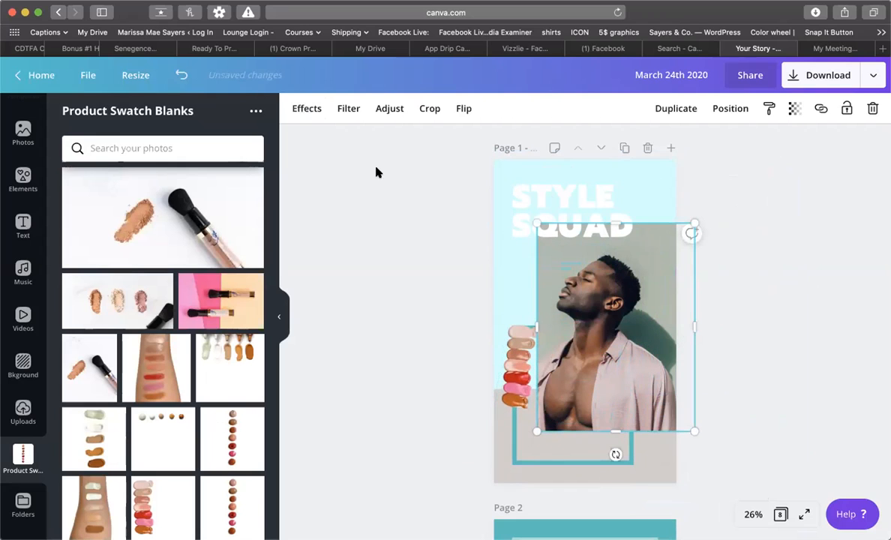
pyautogui.click(295, 111)
pyautogui.click(171, 171)
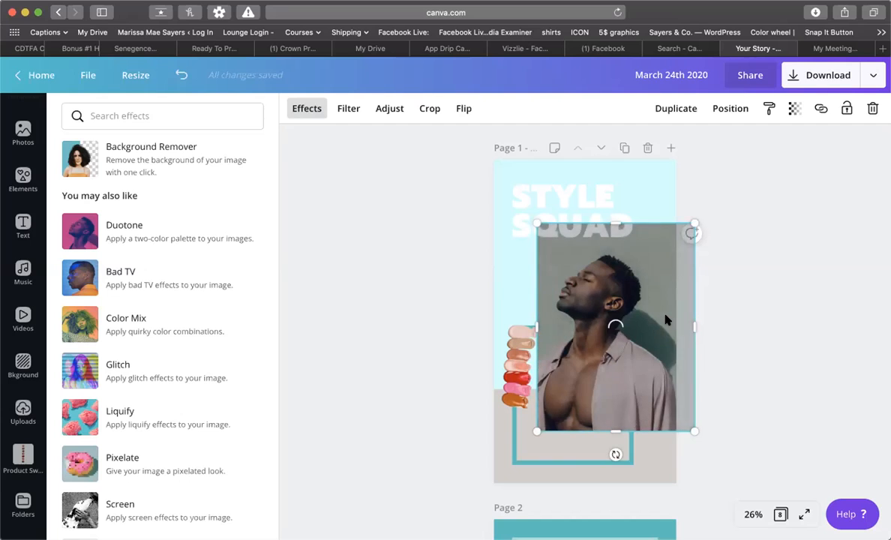
# Move the man's cut-out photo down on page 1 so his torso meets the page's bottom edge beside the swatches
pyautogui.moveTo(600, 294)
pyautogui.mouseDown()
pyautogui.moveTo(602, 343)
pyautogui.moveTo(589, 343)
pyautogui.moveTo(589, 302)
pyautogui.mouseUp()
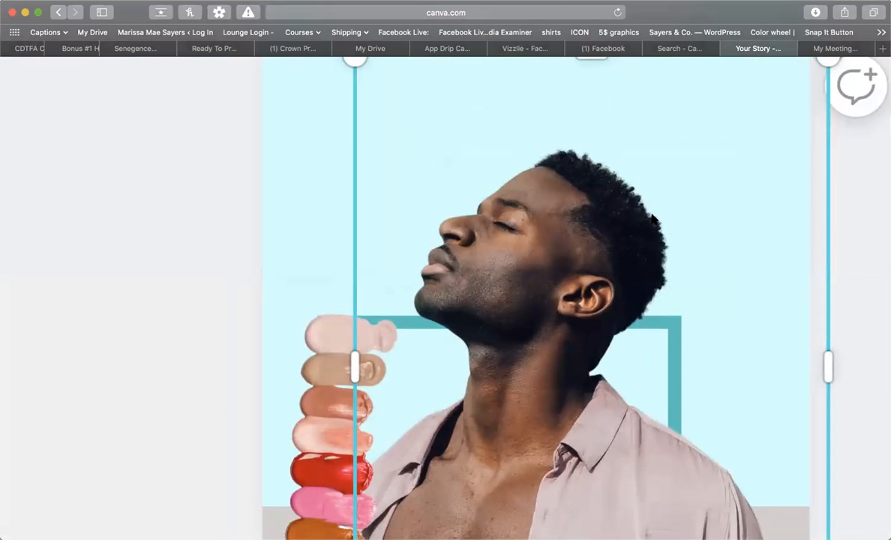
pyautogui.moveTo(550, 318); pyautogui.dragTo(618, 11)
pyautogui.scroll(-5, 620, 292)
pyautogui.moveTo(618, 292); pyautogui.dragTo(636, 377)
# Remove the background of the running woman's photo on page 2 with Background Remover and shift the cut-out up and left within the frame
pyautogui.scroll(-10, 609, 310)
pyautogui.click(609, 310)
pyautogui.click(303, 109)
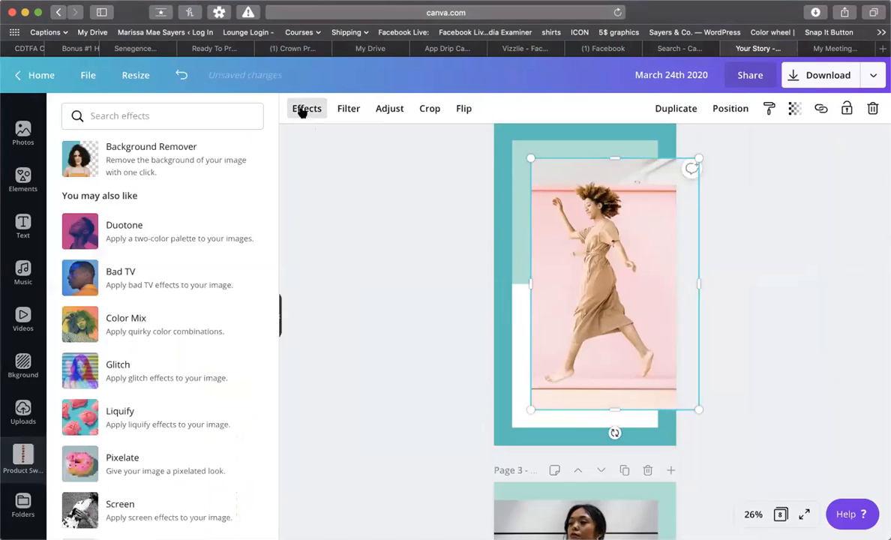
pyautogui.click(147, 165)
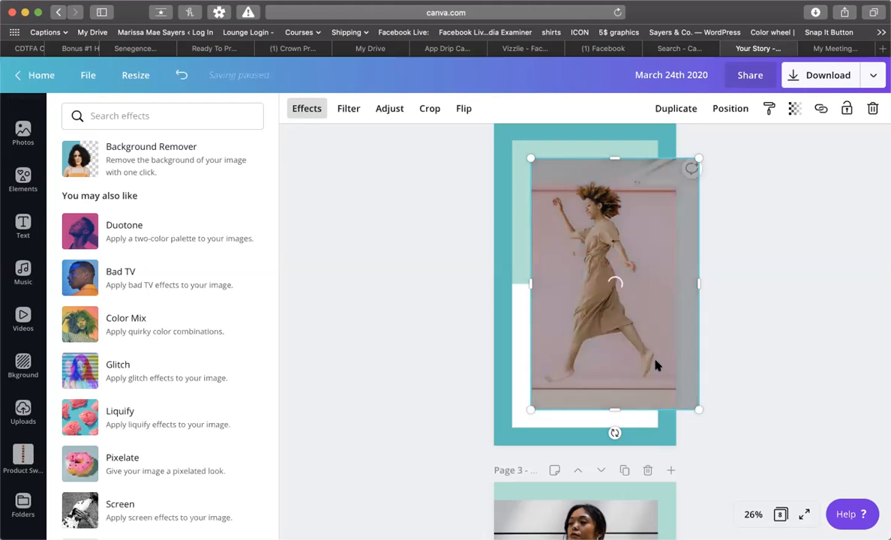
pyautogui.moveTo(592, 295); pyautogui.dragTo(591, 272)
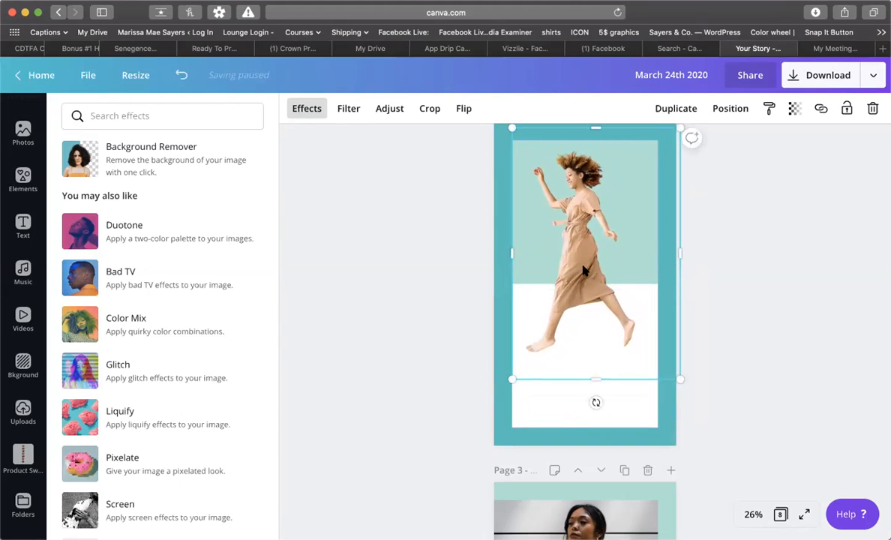
# Recolour the STYLE SQUAD heading on page 1 with the near-black from the man's photo colours and centre-align it
pyautogui.scroll(8, 584, 271)
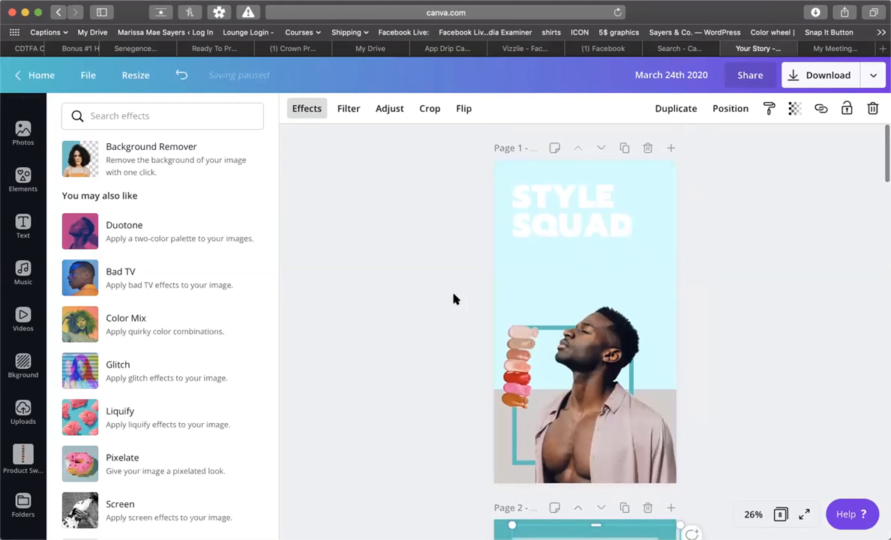
pyautogui.click(590, 213)
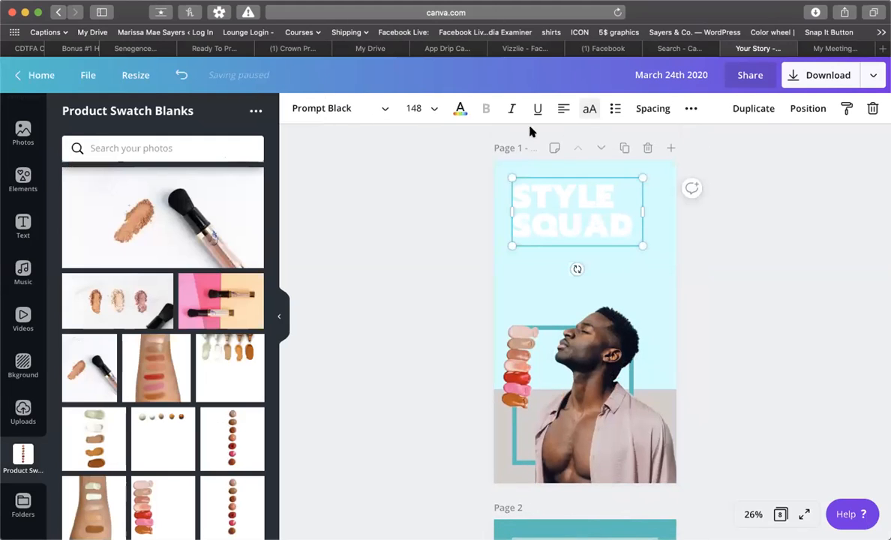
pyautogui.click(460, 108)
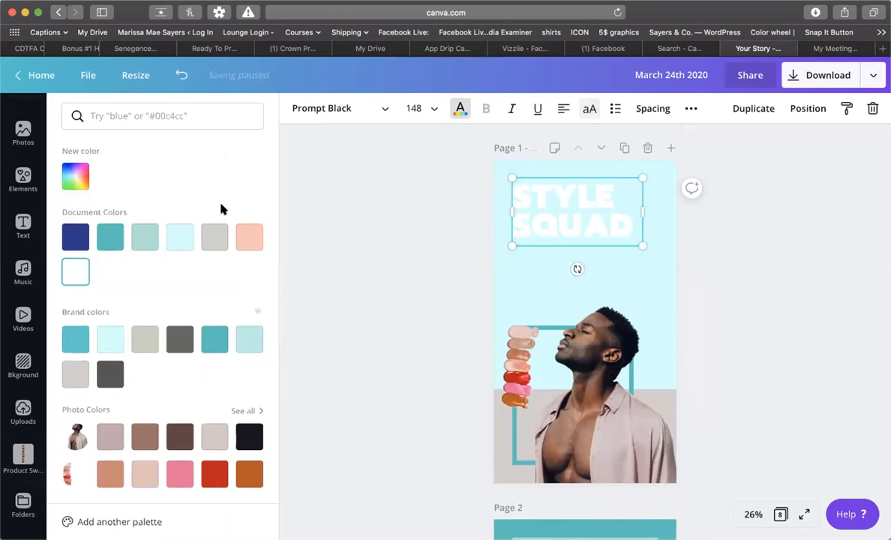
pyautogui.click(249, 436)
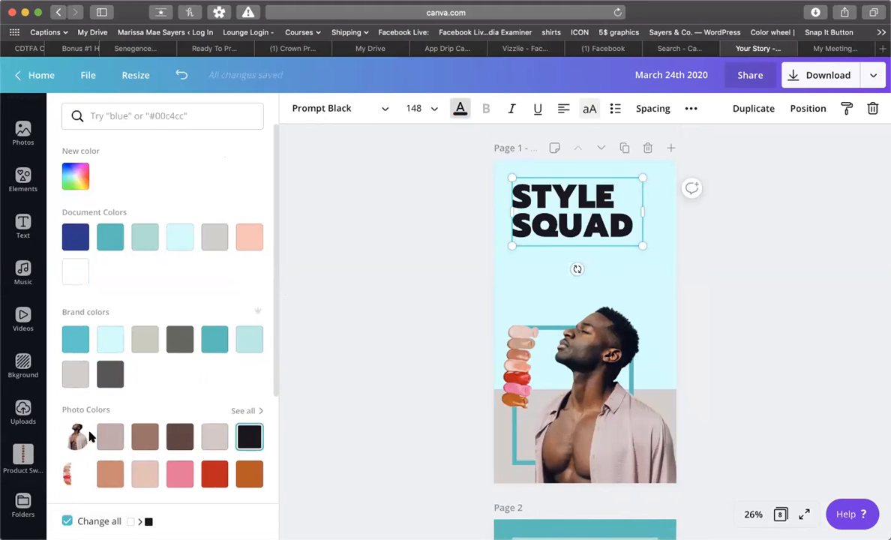
pyautogui.click(457, 205)
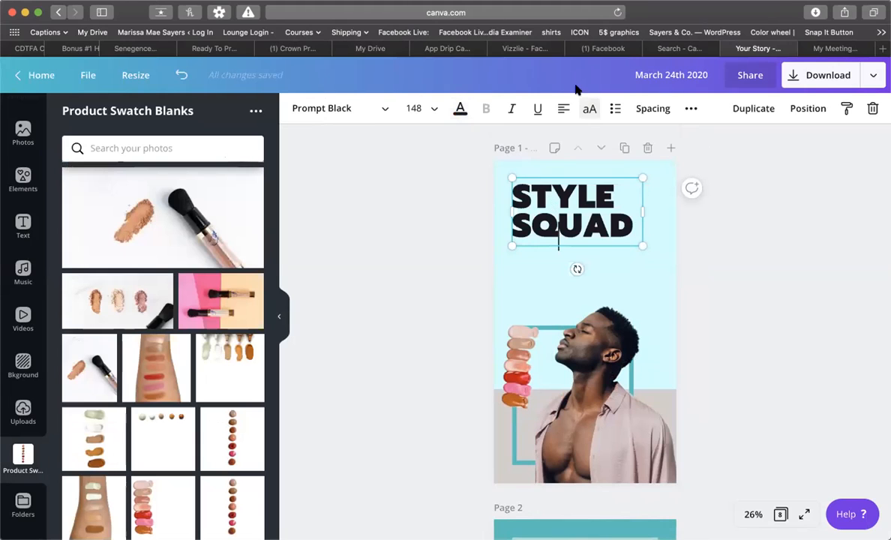
pyautogui.click(562, 110)
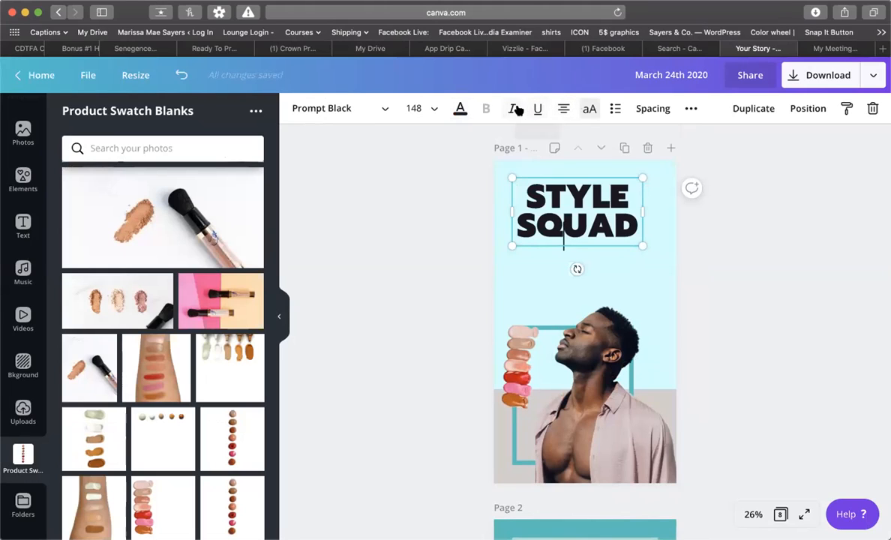
# Try lowercase and list formatting on the STYLE SQUAD heading, returning it to plain uppercase
pyautogui.click(589, 109)
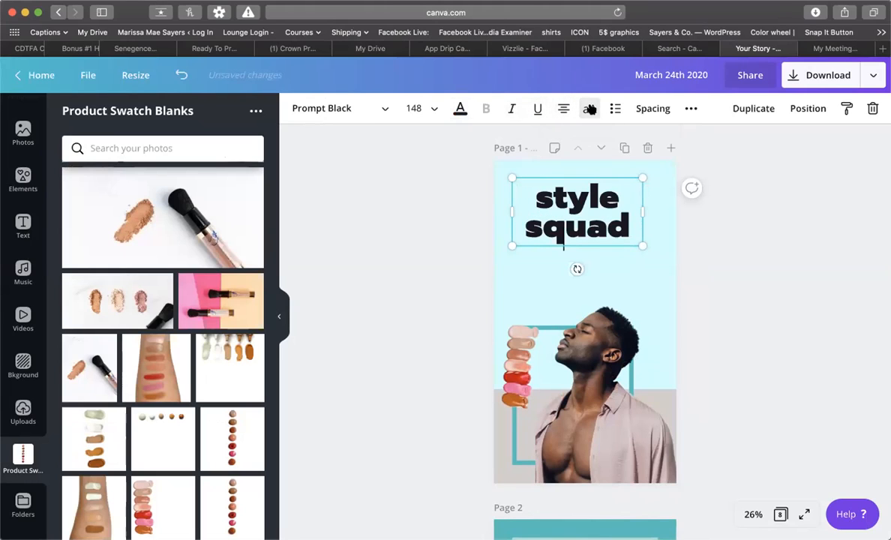
pyautogui.click(589, 109)
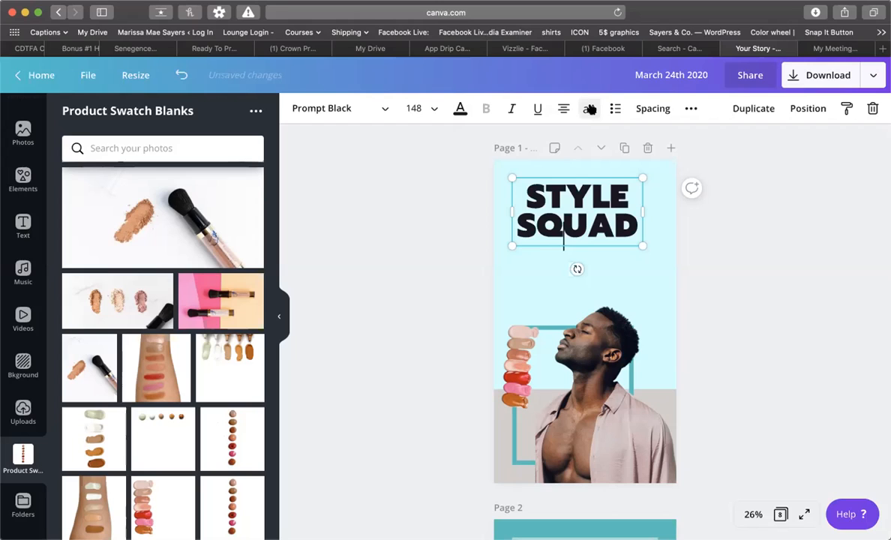
pyautogui.click(615, 109)
pyautogui.click(615, 109)
pyautogui.click(615, 110)
# Set the heading's letter spacing to 216 and line height to 1.01, and widen and centre its box so each word fits one line
pyautogui.click(652, 108)
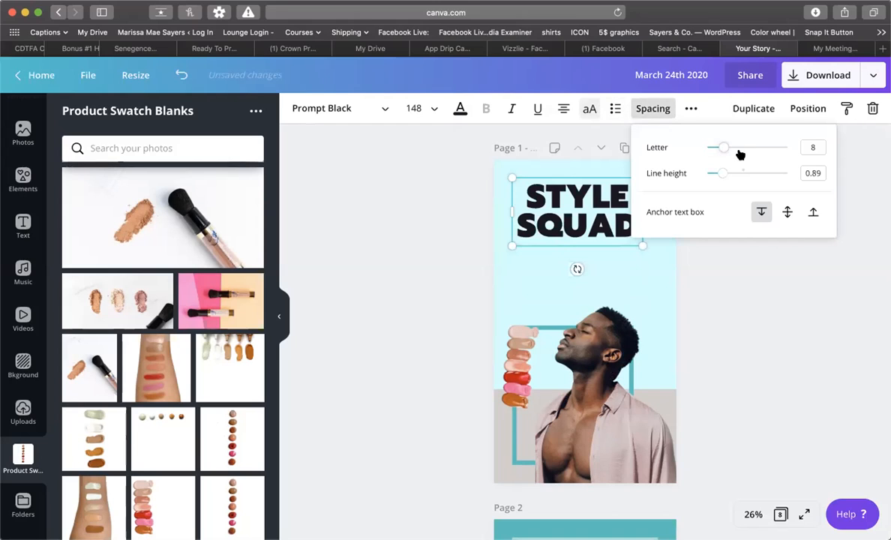
pyautogui.moveTo(724, 173); pyautogui.dragTo(739, 157)
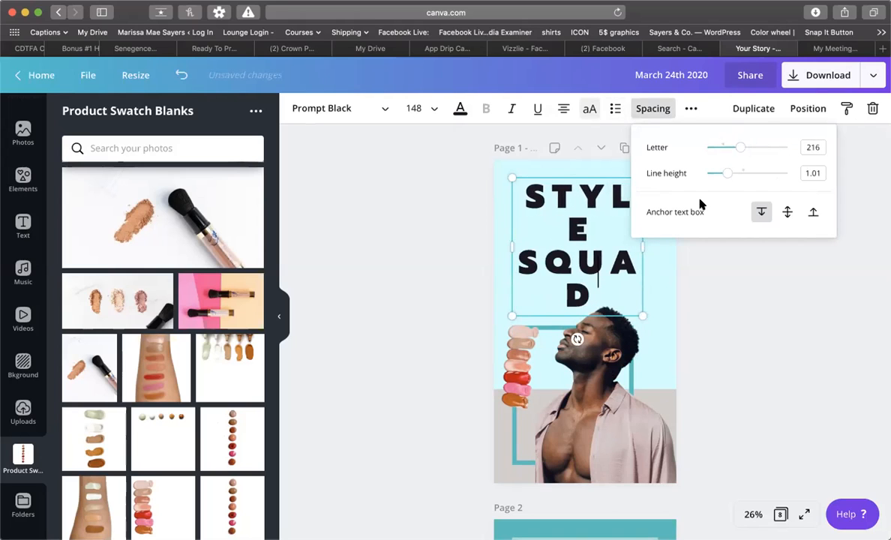
pyautogui.moveTo(643, 246); pyautogui.dragTo(654, 210)
pyautogui.click(750, 198)
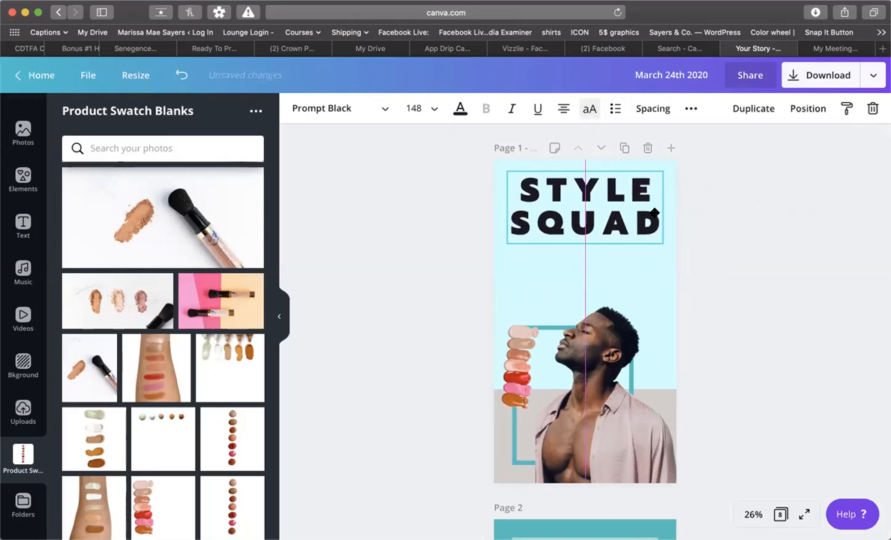
pyautogui.click(756, 214)
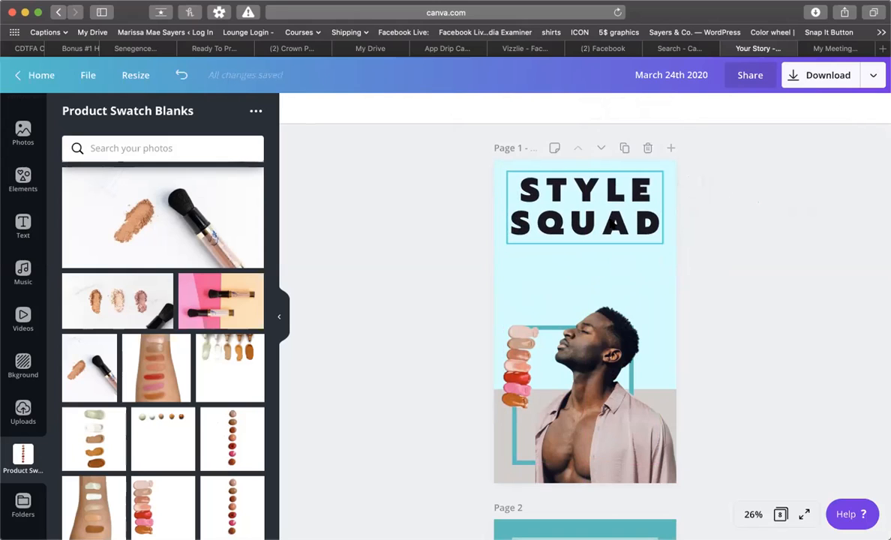
# Try out the transparency of the STYLE SQUAD heading and return it to 100
pyautogui.click(611, 225)
pyautogui.click(688, 109)
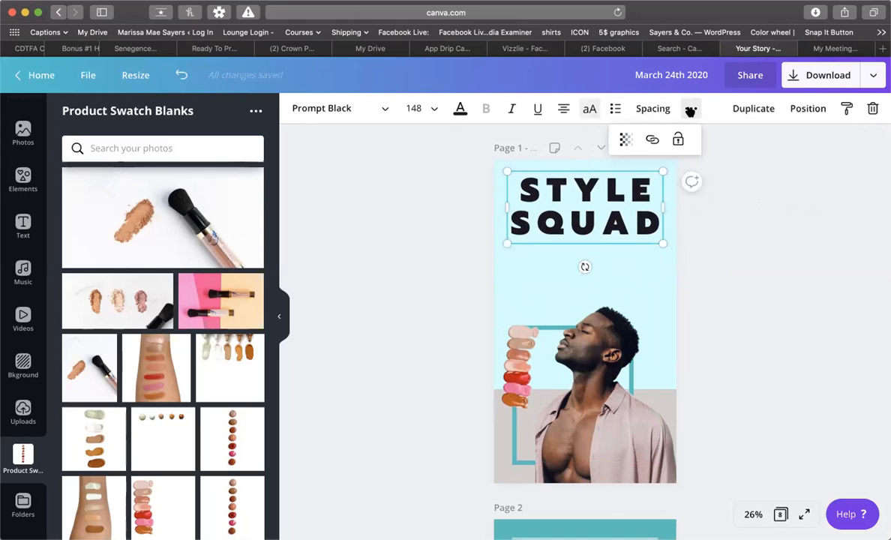
pyautogui.click(622, 143)
pyautogui.moveTo(586, 180); pyautogui.dragTo(627, 181)
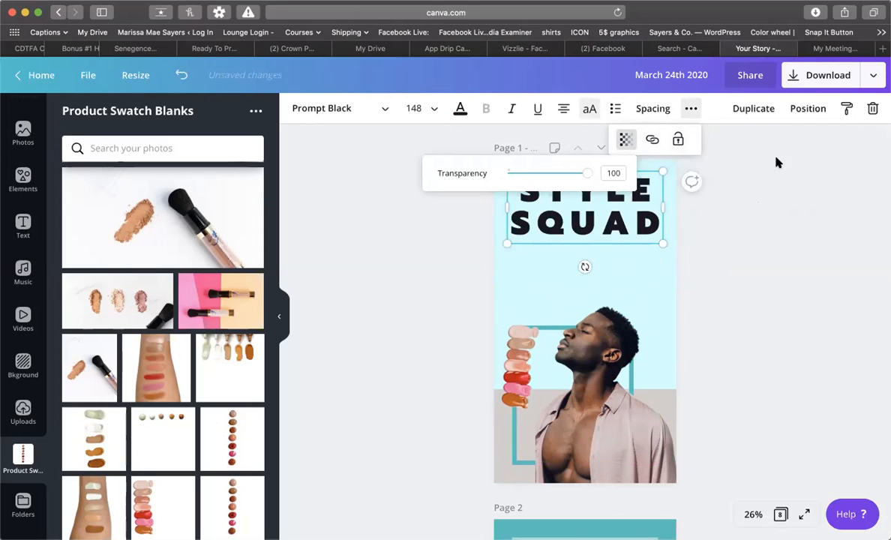
# Duplicate the STYLE SQUAD heading, place the copy below the original and delete it
pyautogui.click(750, 108)
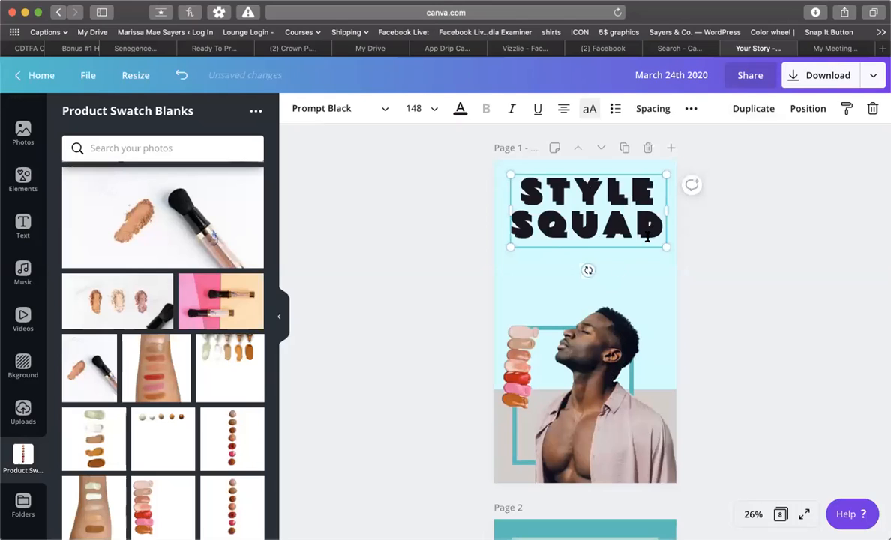
pyautogui.moveTo(651, 224); pyautogui.dragTo(651, 290)
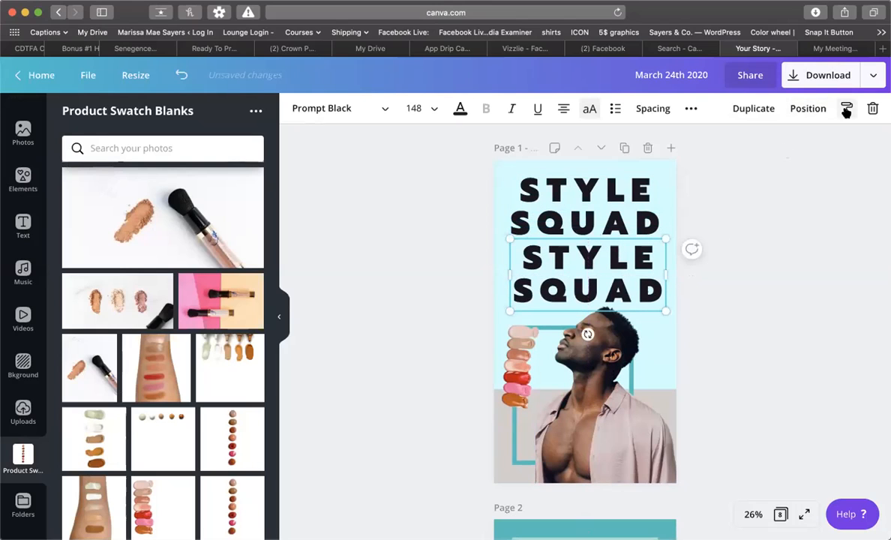
pyautogui.click(870, 108)
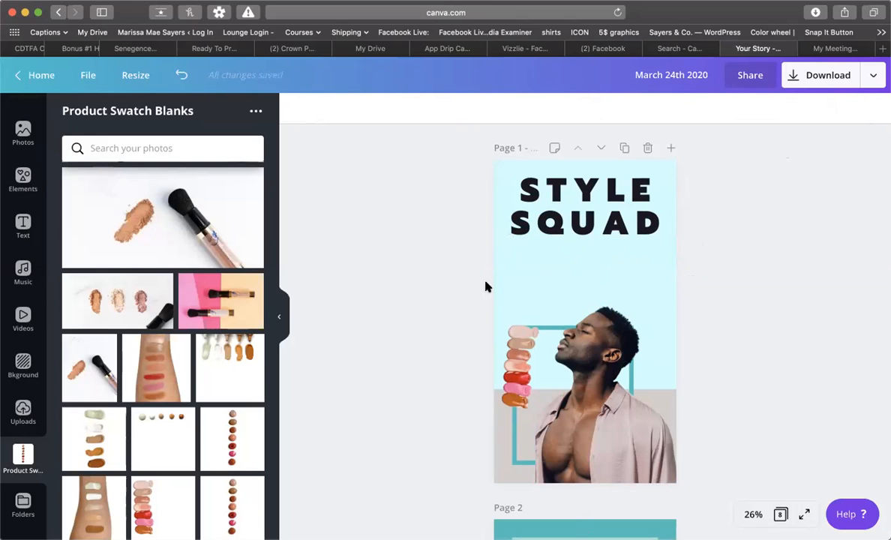
# Leave the story design and open the full list of saved designs
pyautogui.click(36, 75)
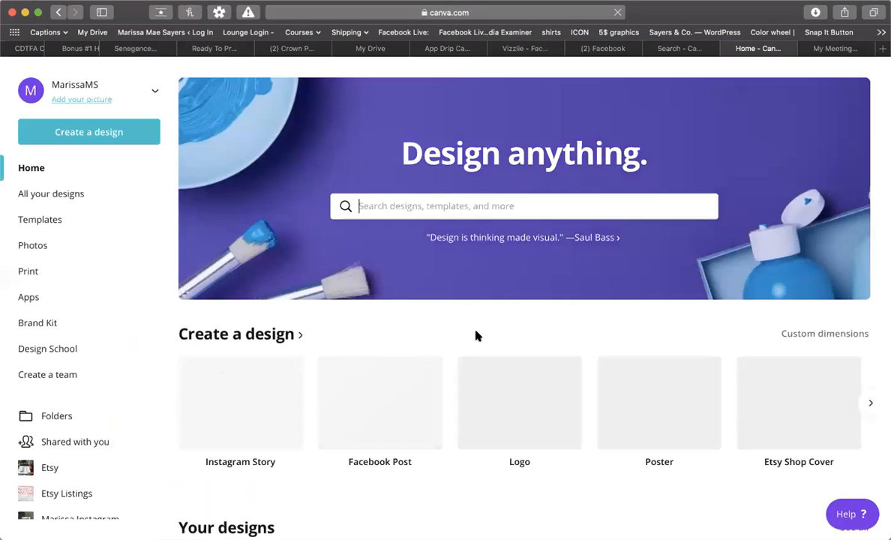
pyautogui.scroll(-6, 475, 336)
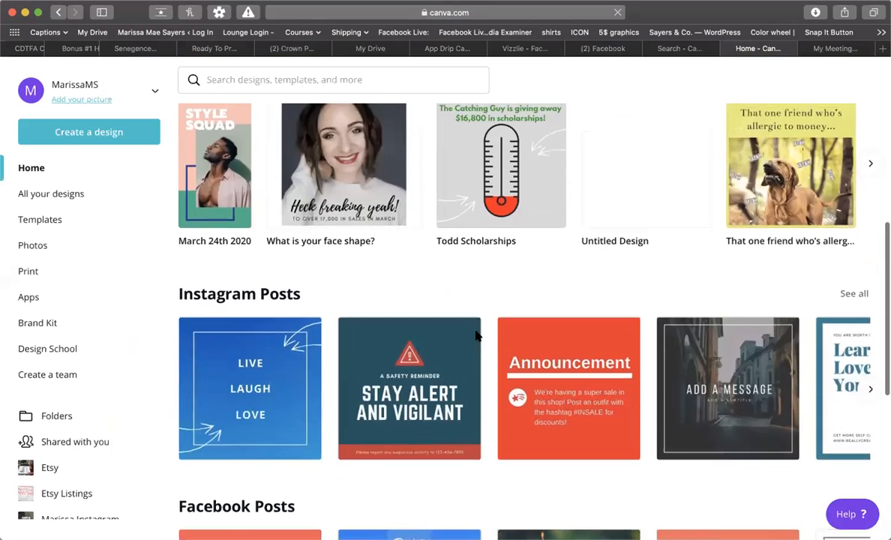
pyautogui.scroll(3, 480, 330)
pyautogui.click(844, 231)
# Find the Issue #2 Getting Started design among all designs and open it
pyautogui.scroll(-10, 594, 345)
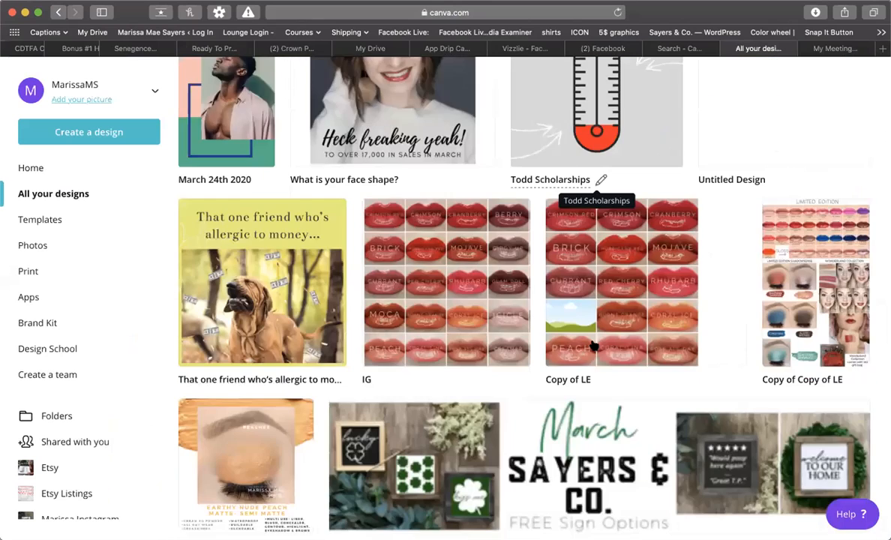
pyautogui.scroll(-15, 594, 345)
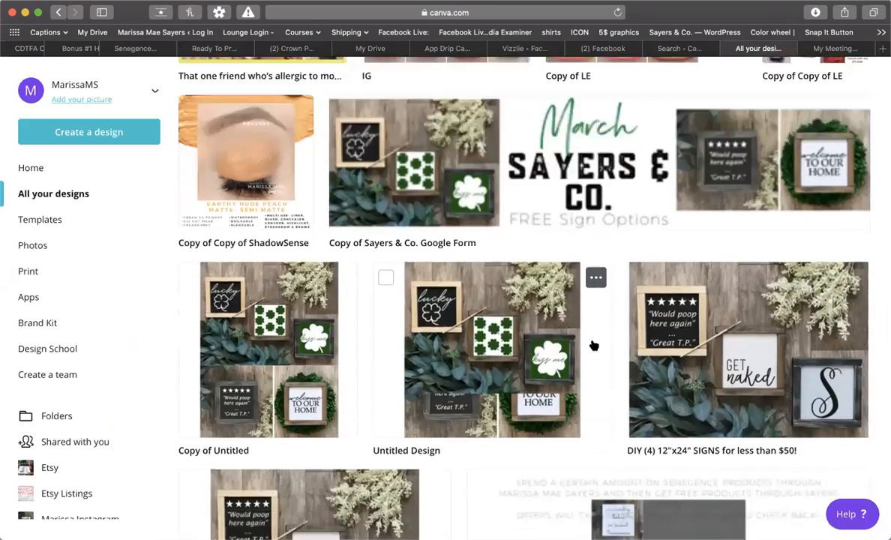
pyautogui.scroll(-20, 594, 345)
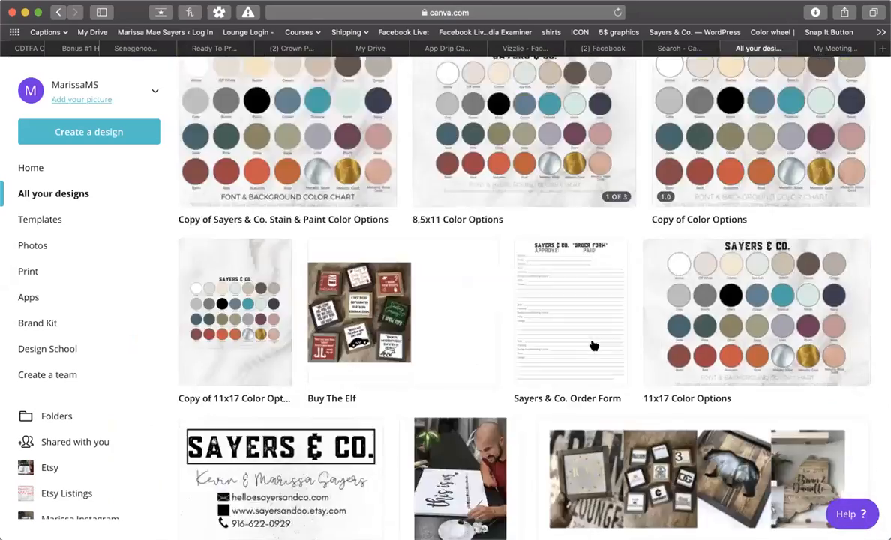
pyautogui.scroll(-20, 594, 345)
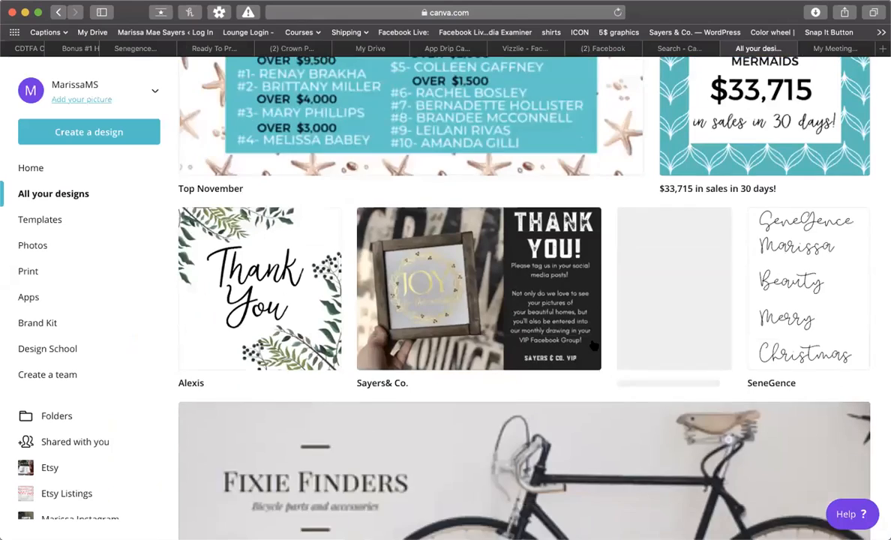
pyautogui.scroll(2, 465, 234)
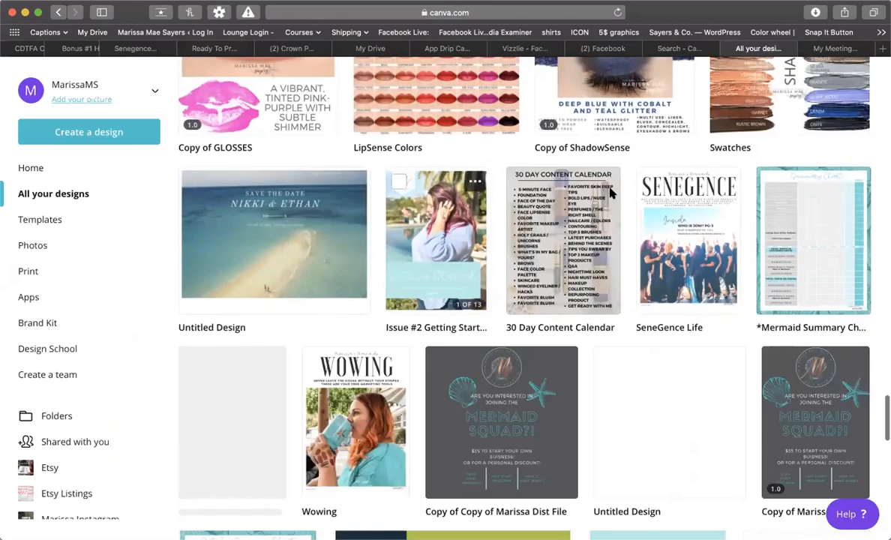
pyautogui.click(611, 194)
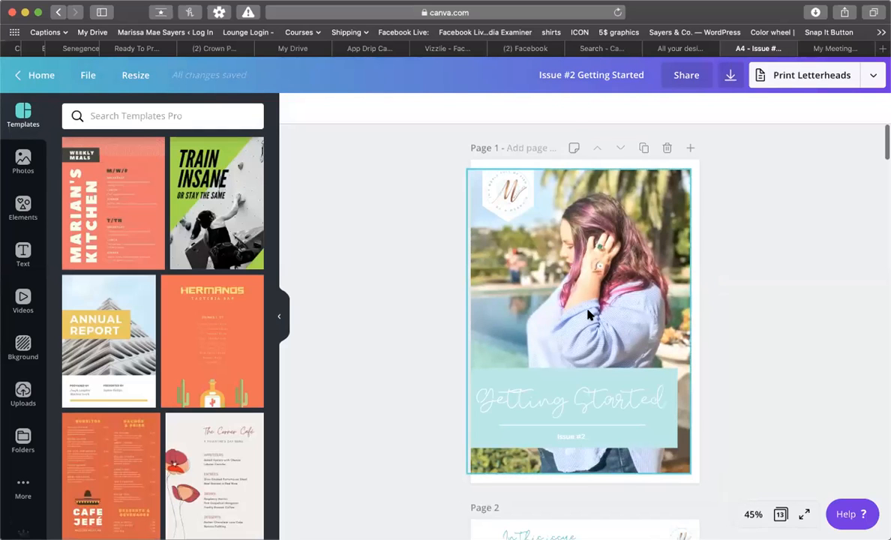
# Examine pages 2 to 5 of the Getting Started issue for their layout, brand colours, fonts and linked text
pyautogui.scroll(-5, 613, 360)
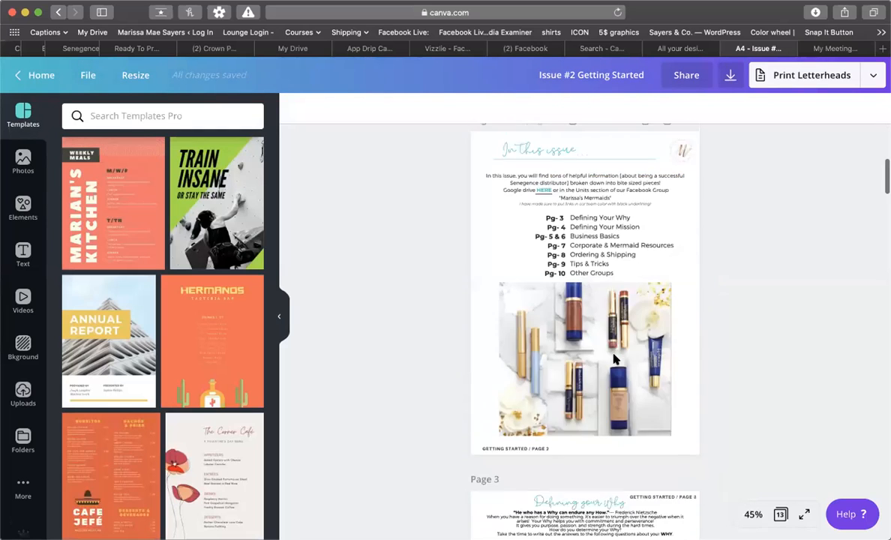
pyautogui.doubleClick(542, 192)
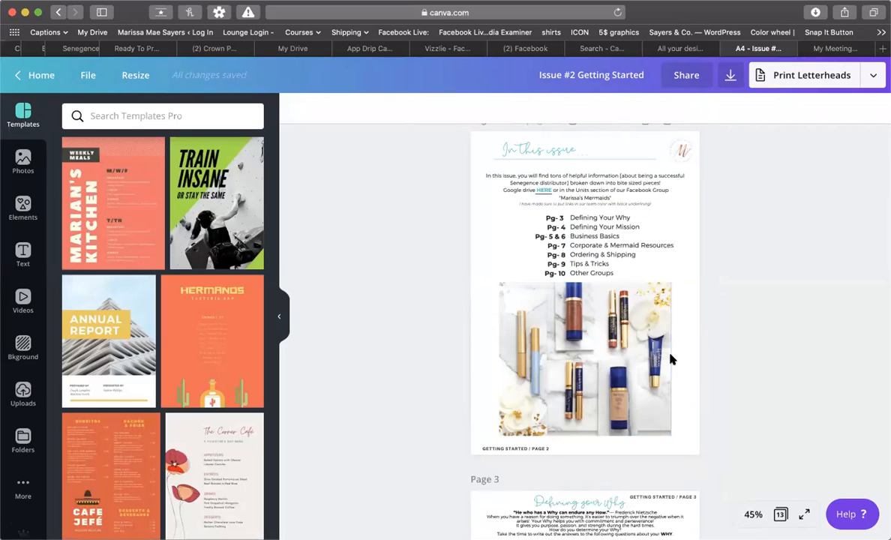
pyautogui.scroll(-8, 671, 360)
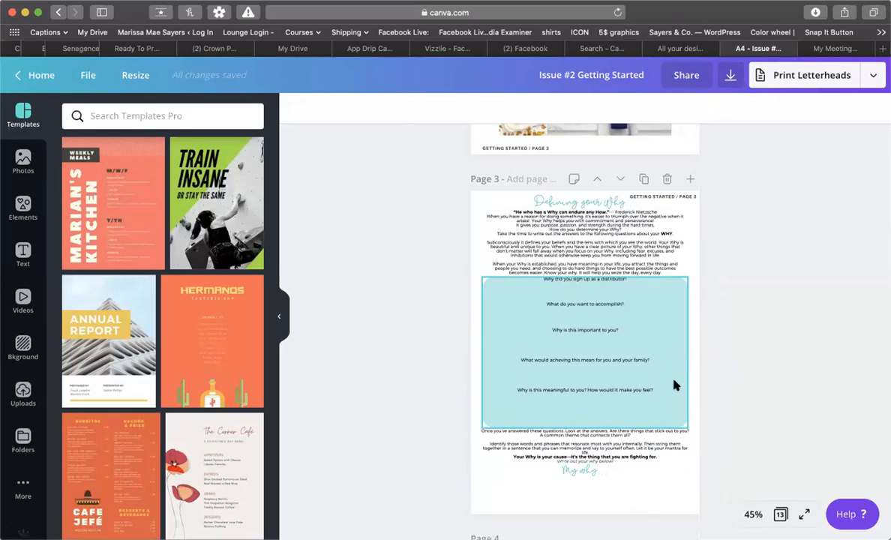
pyautogui.scroll(-6, 629, 357)
pyautogui.scroll(1, 674, 386)
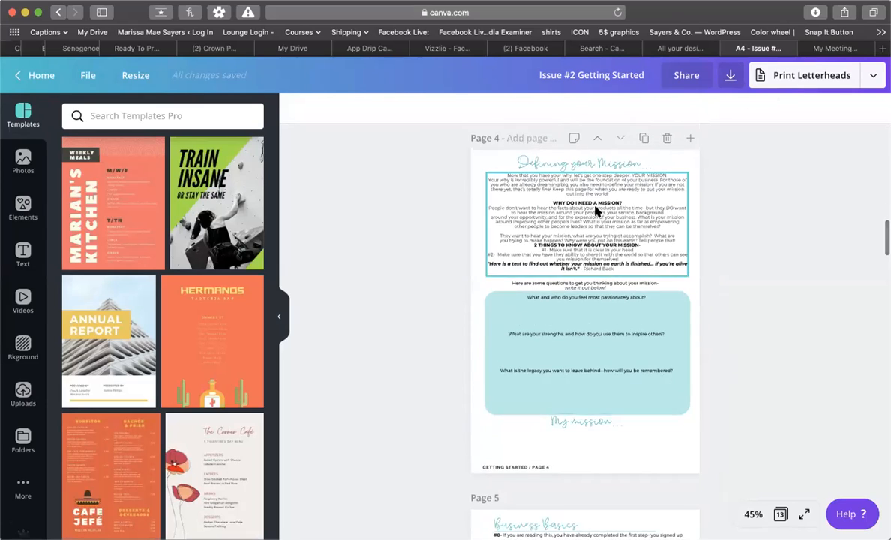
pyautogui.scroll(-5, 656, 410)
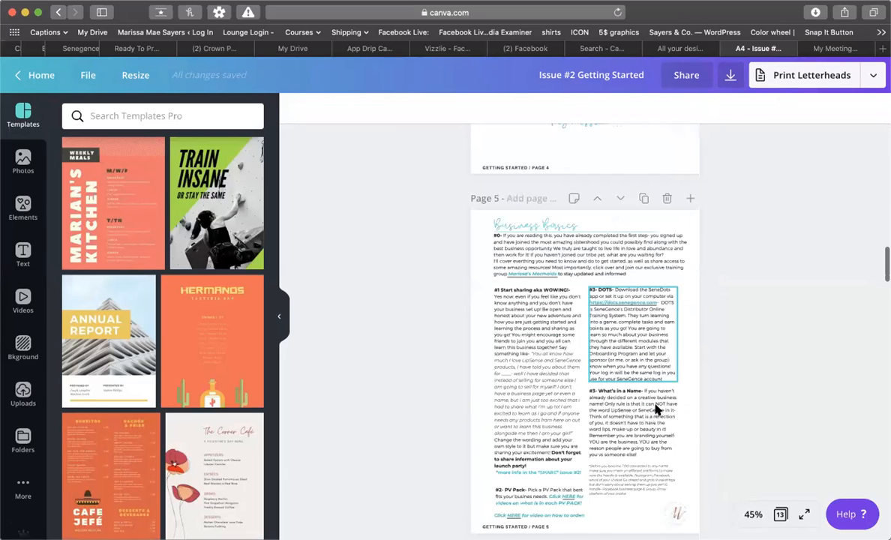
pyautogui.scroll(-2, 652, 399)
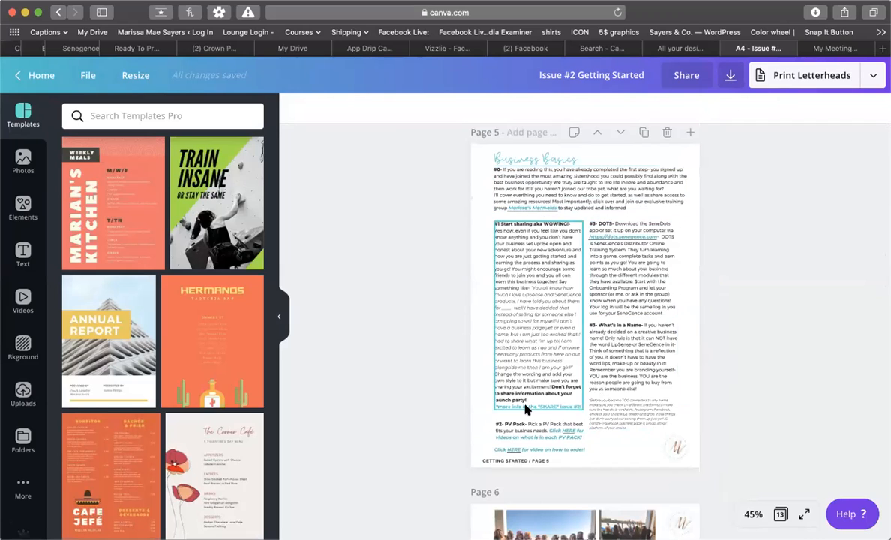
# Examine pages 6 to 8 of the Getting Started issue for their columns, colour blocks, script headings and clickable links
pyautogui.scroll(-10, 553, 463)
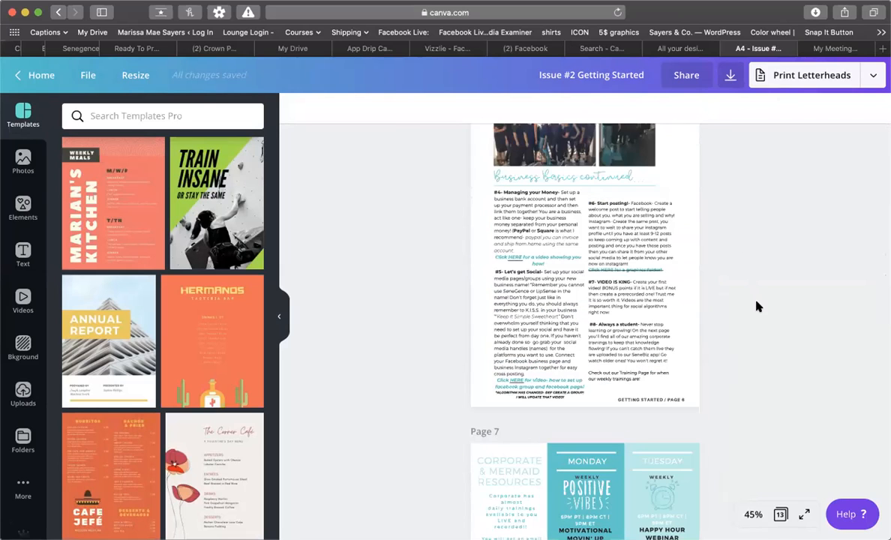
pyautogui.scroll(-7, 757, 306)
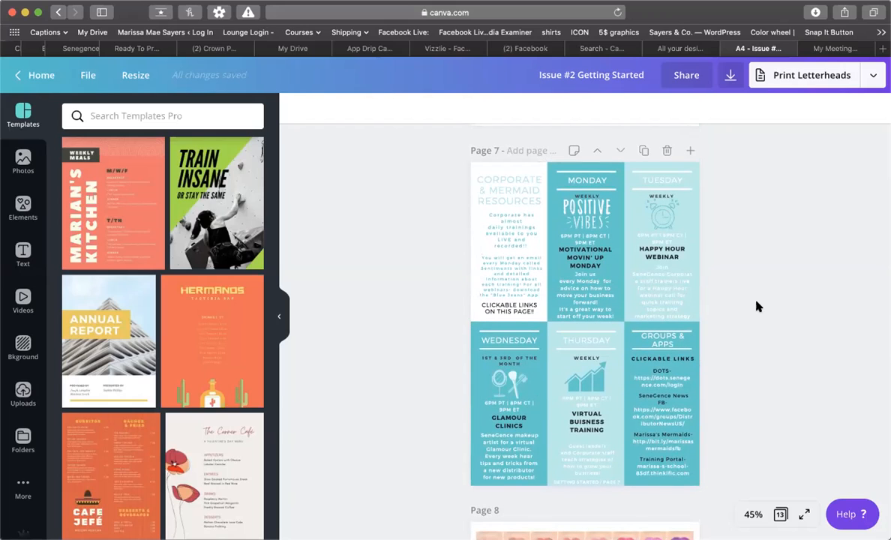
pyautogui.scroll(-5, 757, 306)
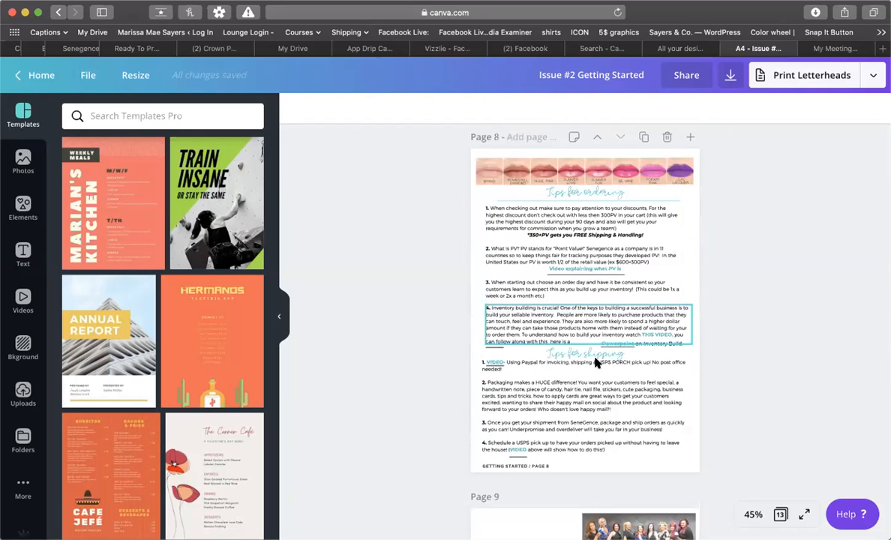
pyautogui.scroll(-10, 589, 315)
pyautogui.scroll(-15, 592, 368)
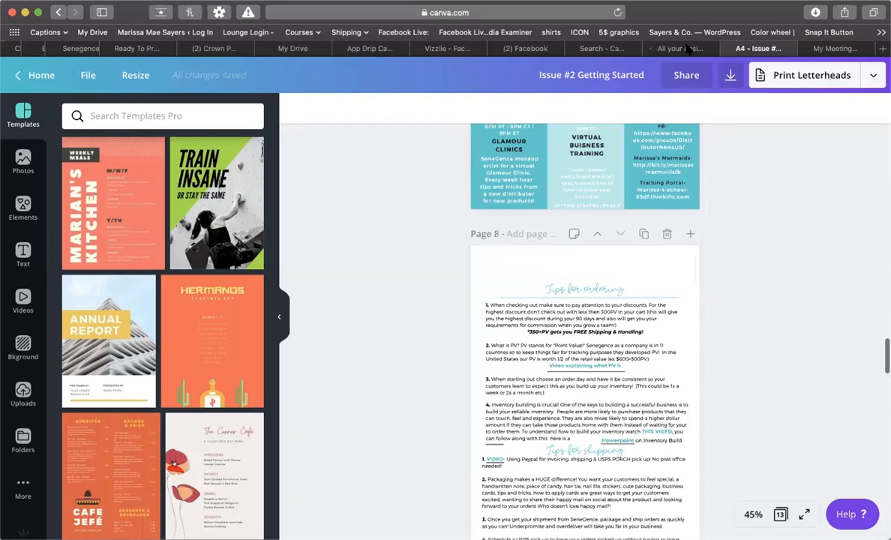
# Return to the Instagram Story template results, look through them and clear the search term
pyautogui.click(687, 48)
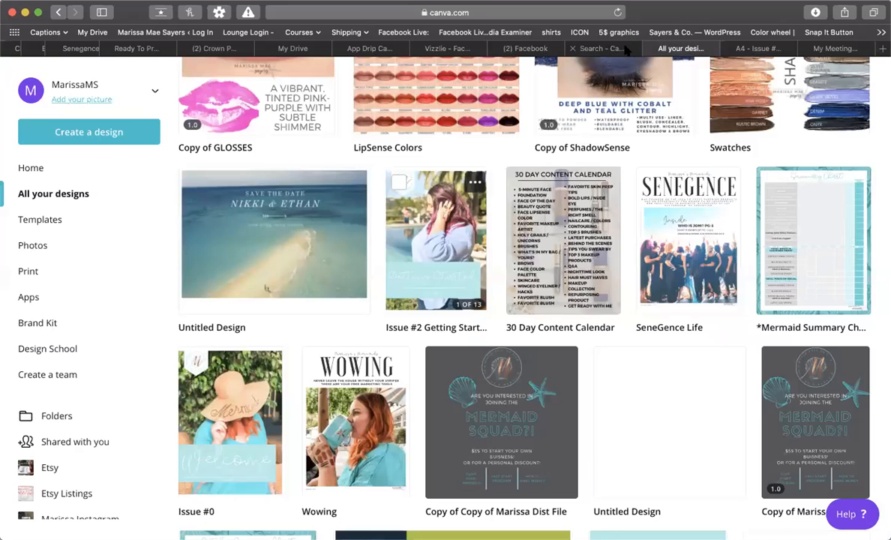
pyautogui.click(625, 49)
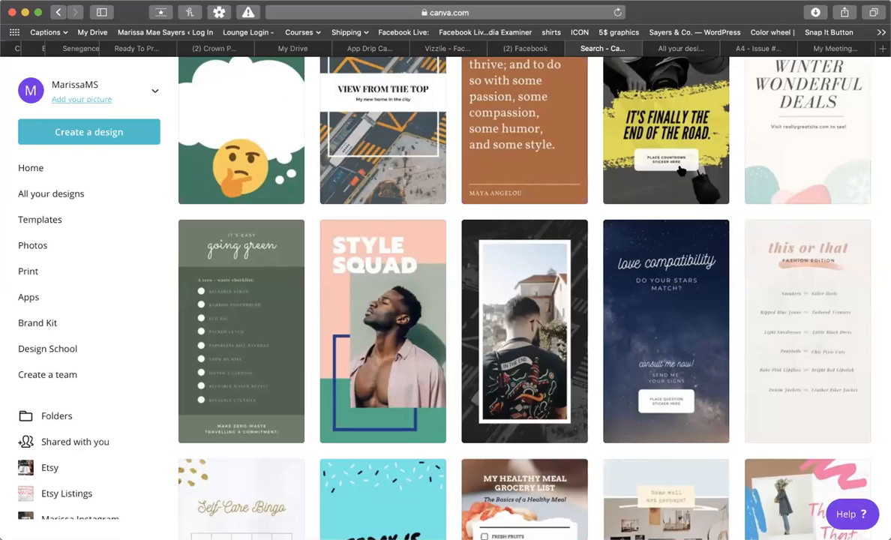
pyautogui.scroll(20, 580, 266)
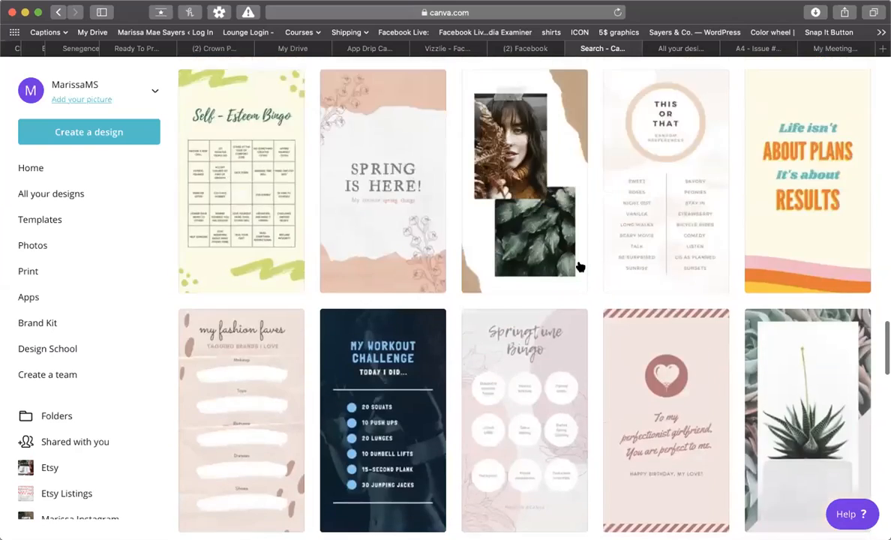
pyautogui.scroll(-2, 581, 267)
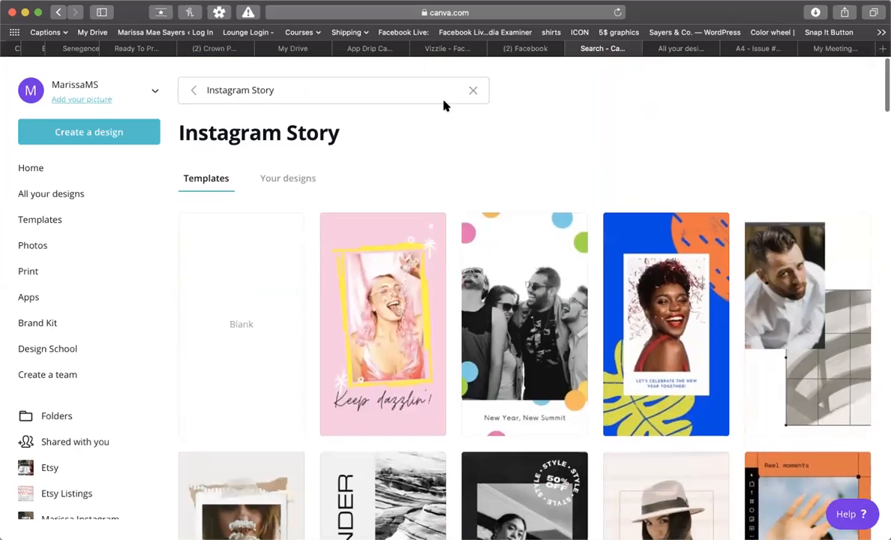
pyautogui.click(472, 90)
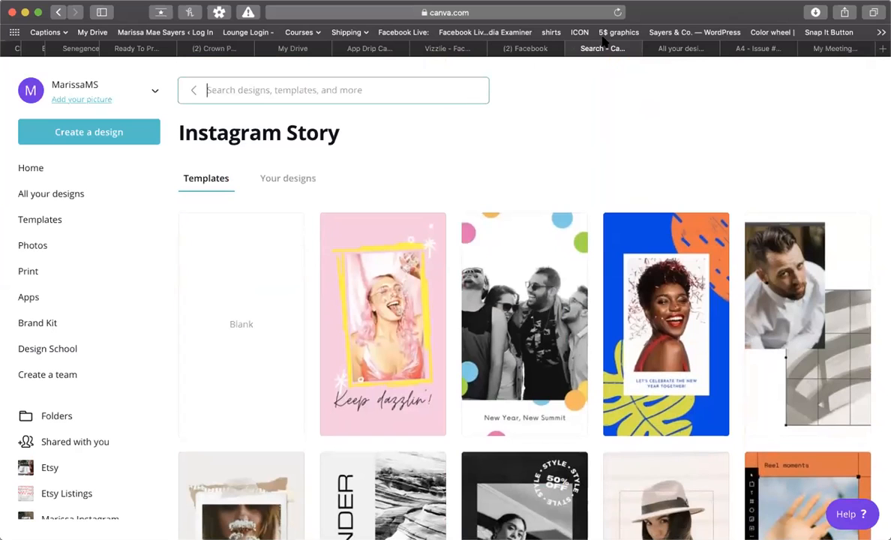
# Go back to all saved designs, find the IG lip-colour collage design and open it
pyautogui.click(678, 46)
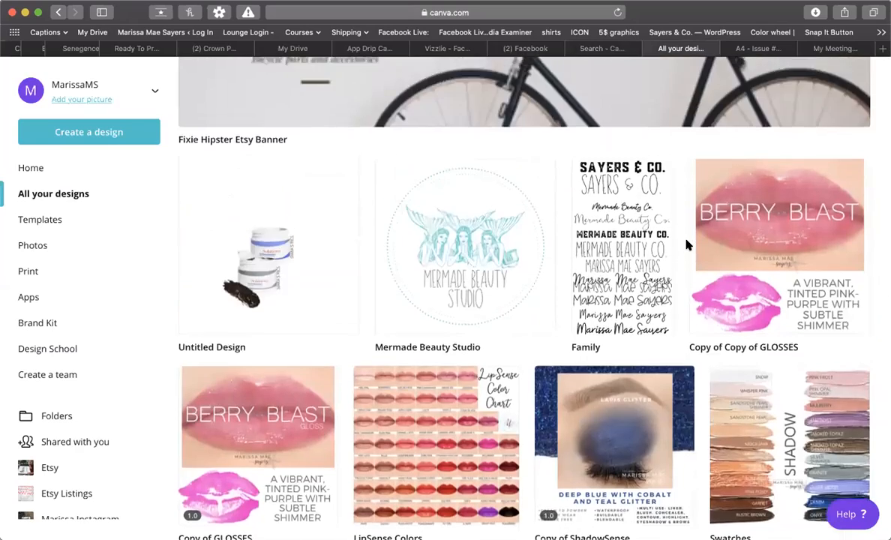
pyautogui.scroll(-10, 688, 244)
pyautogui.scroll(10, 686, 244)
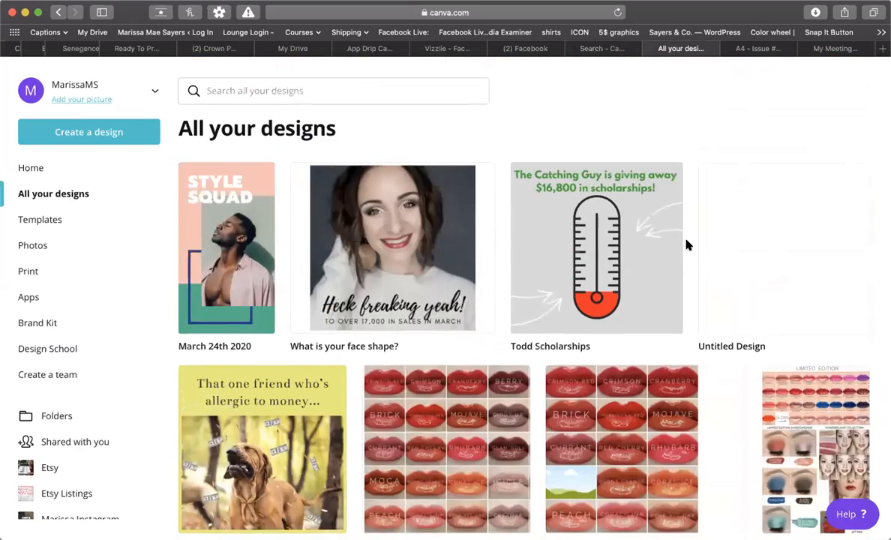
pyautogui.scroll(-2, 664, 253)
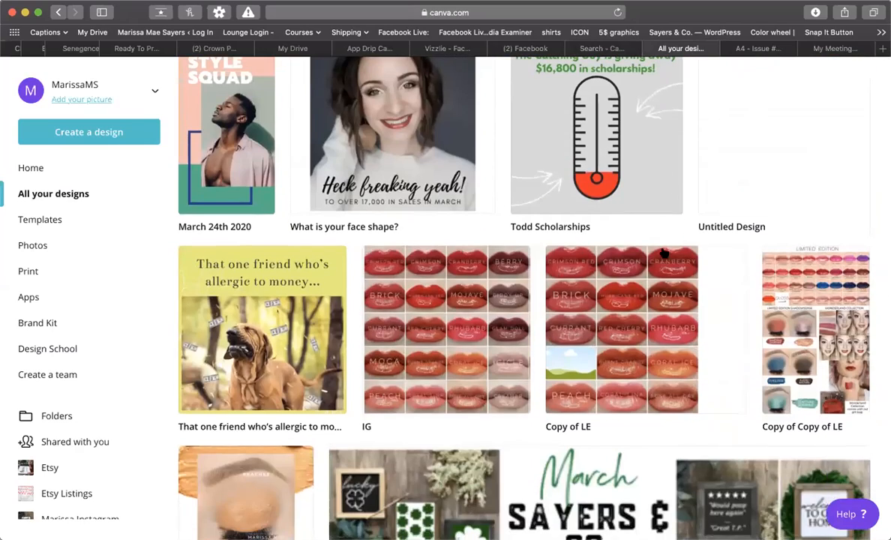
pyautogui.click(454, 327)
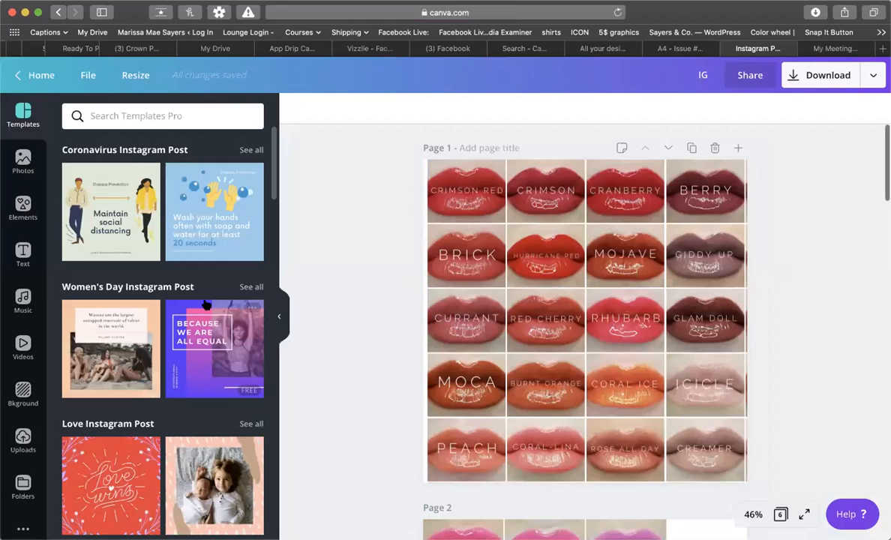
# Add a blank page after page 1 and display the complete collection of grid elements
pyautogui.click(739, 148)
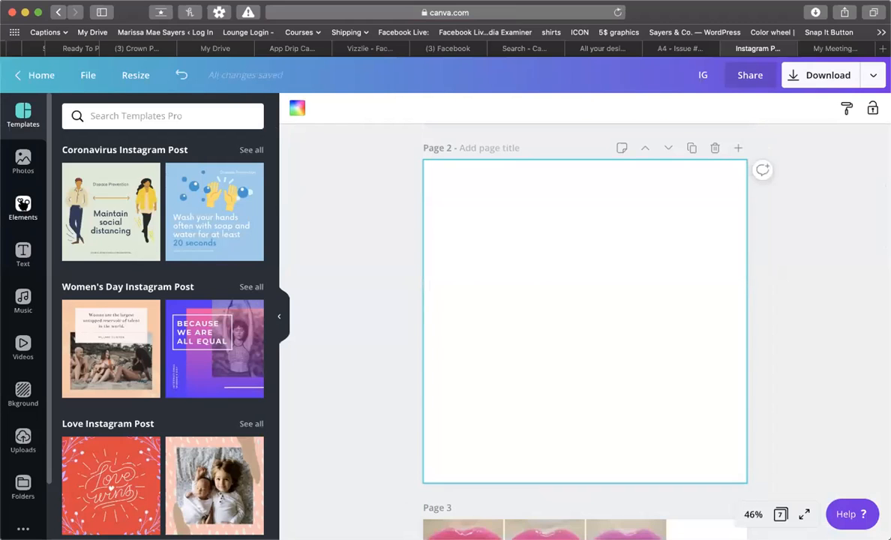
pyautogui.click(22, 206)
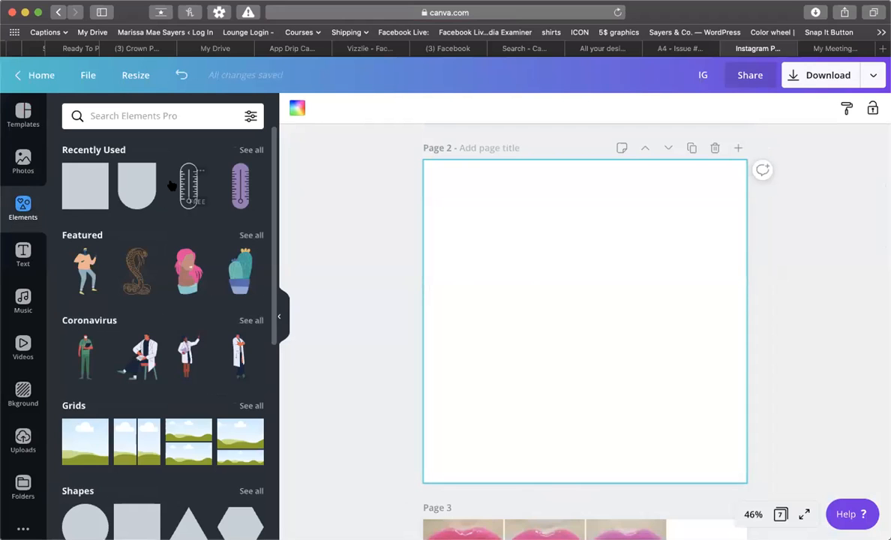
pyautogui.scroll(-3, 201, 417)
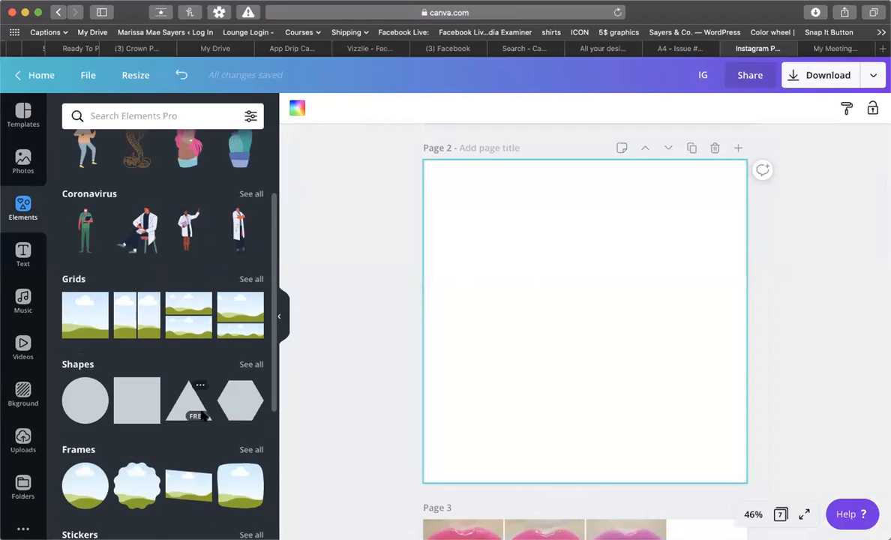
pyautogui.scroll(-1, 201, 417)
pyautogui.click(250, 239)
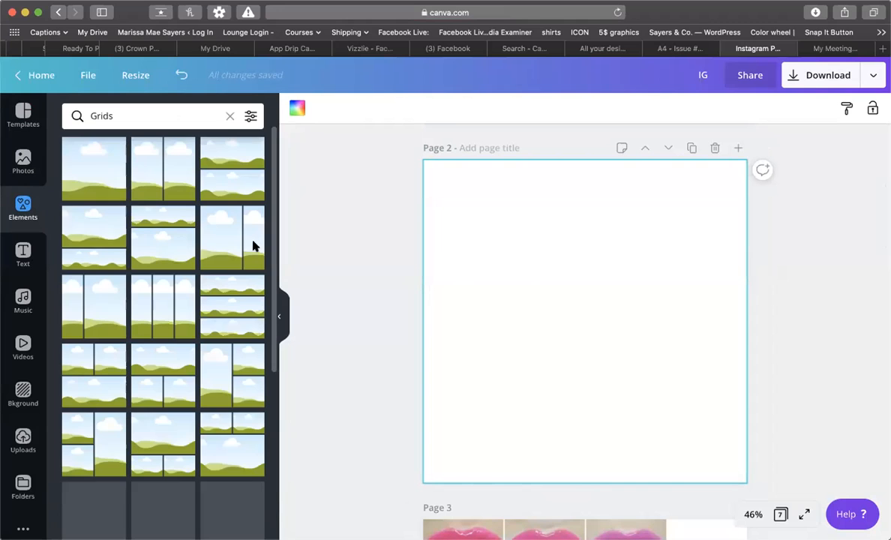
# Fill blank page 2 with the grid of one tall cell beside four stacked cells, then delete it
pyautogui.scroll(-10, 183, 356)
pyautogui.scroll(-10, 184, 356)
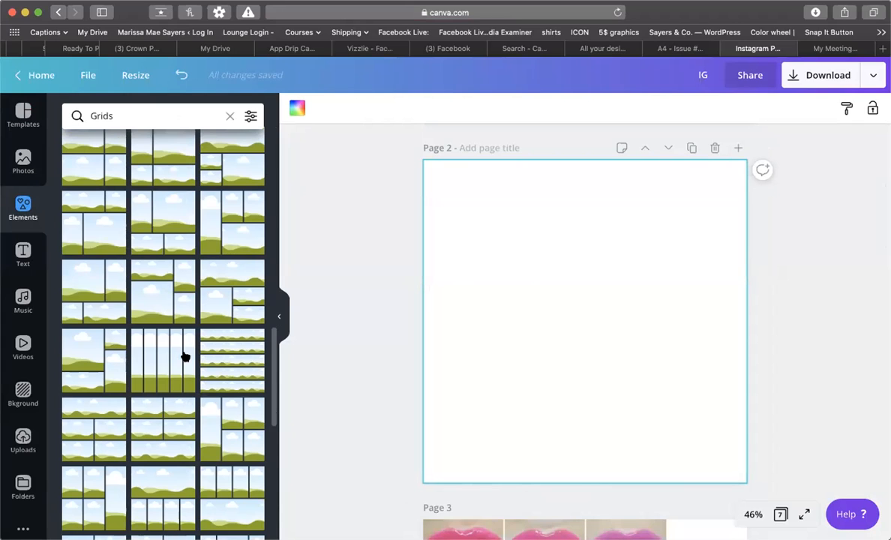
pyautogui.scroll(-10, 185, 355)
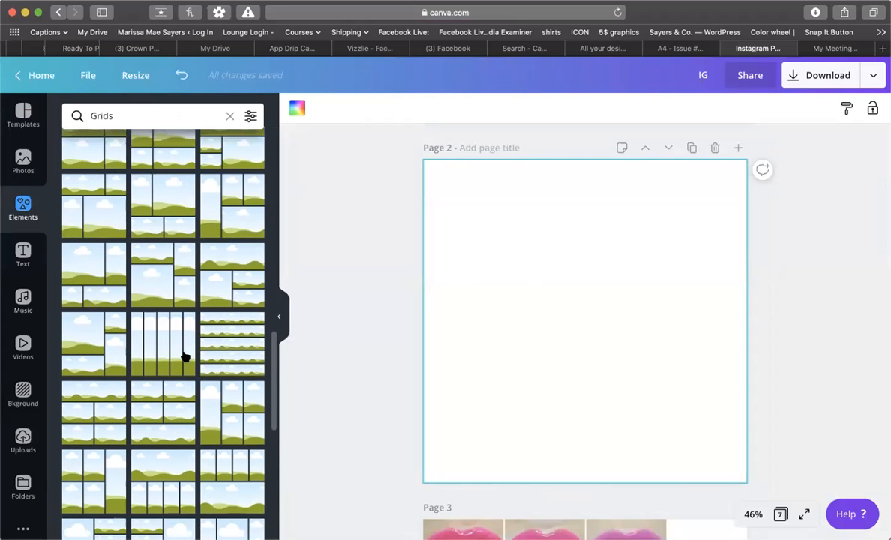
pyautogui.scroll(-3, 184, 355)
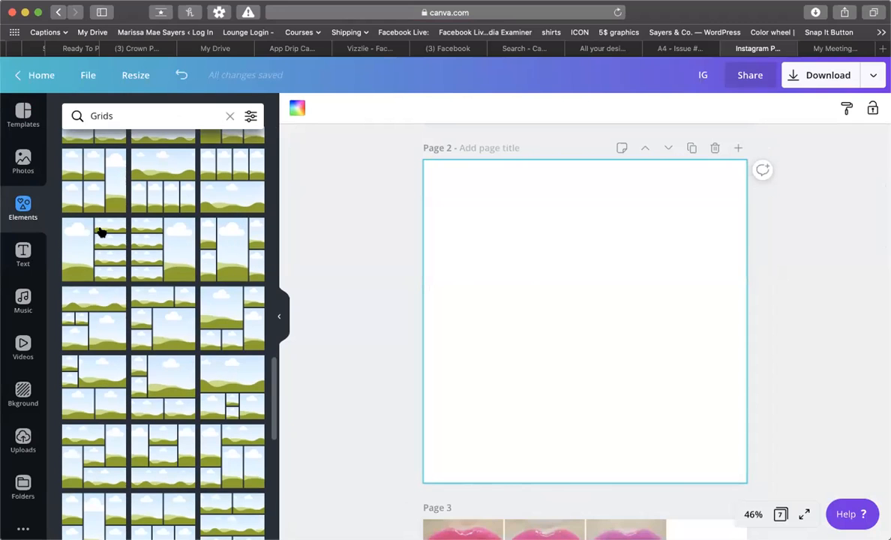
pyautogui.moveTo(101, 232); pyautogui.dragTo(500, 248)
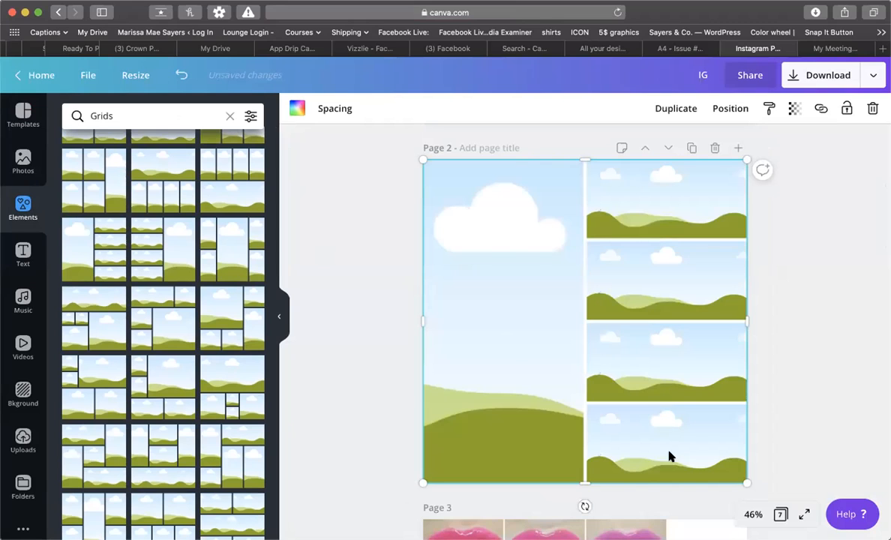
pyautogui.press('Delete')
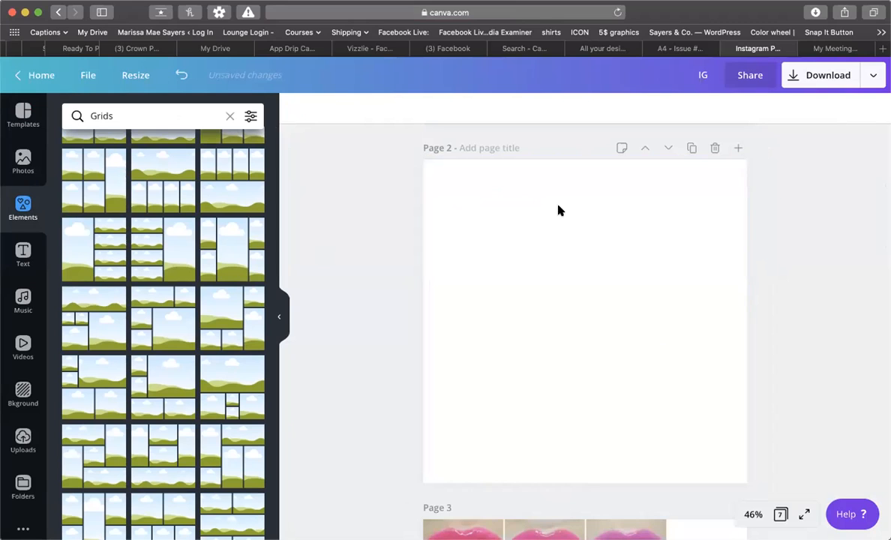
# Look through the remaining grid layouts and return to the general elements overview
pyautogui.scroll(-5, 156, 388)
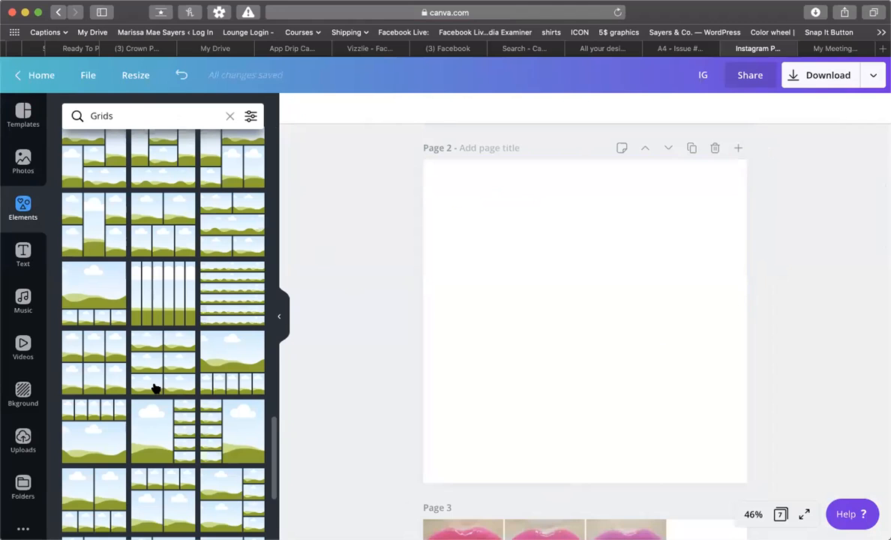
pyautogui.scroll(-5, 156, 443)
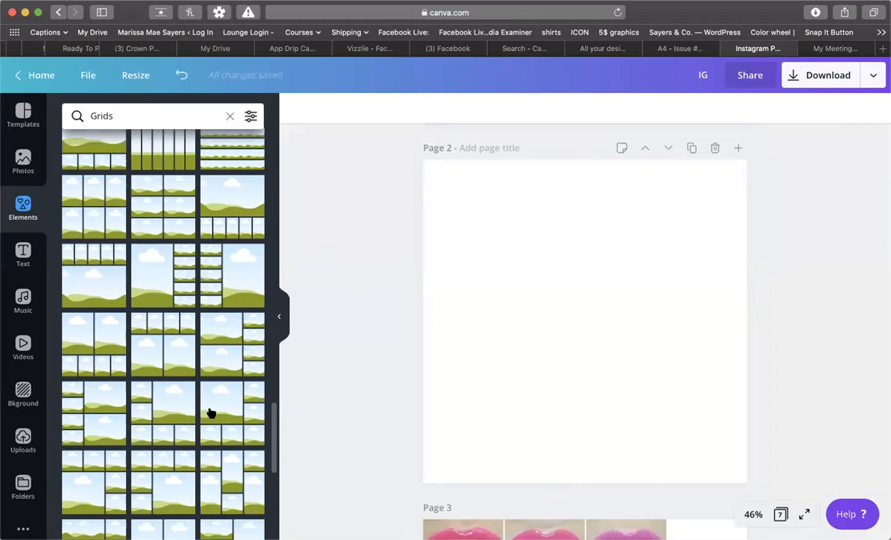
pyautogui.scroll(-2, 210, 413)
pyautogui.scroll(-3, 211, 414)
pyautogui.scroll(5, 211, 413)
pyautogui.scroll(5, 263, 137)
pyautogui.click(227, 116)
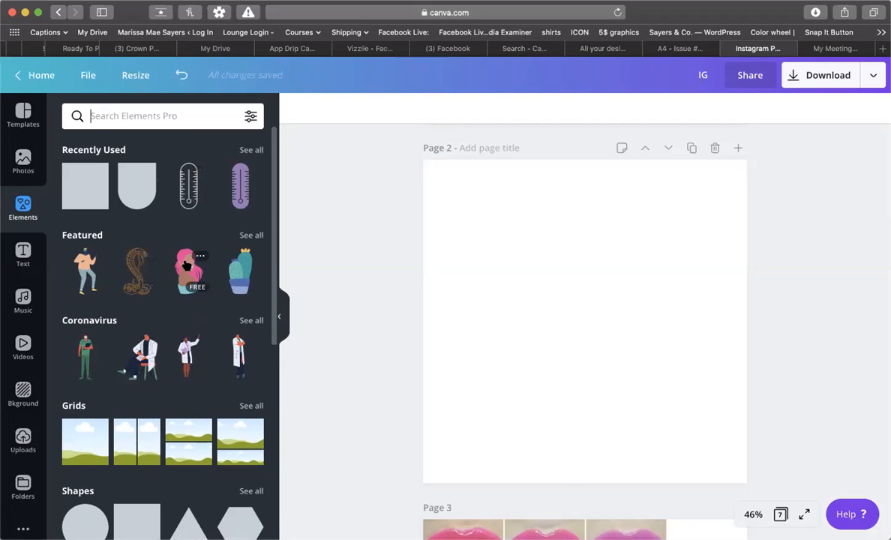
# Add a triangle shape to page 2, resize it and delete it
pyautogui.scroll(-4, 197, 313)
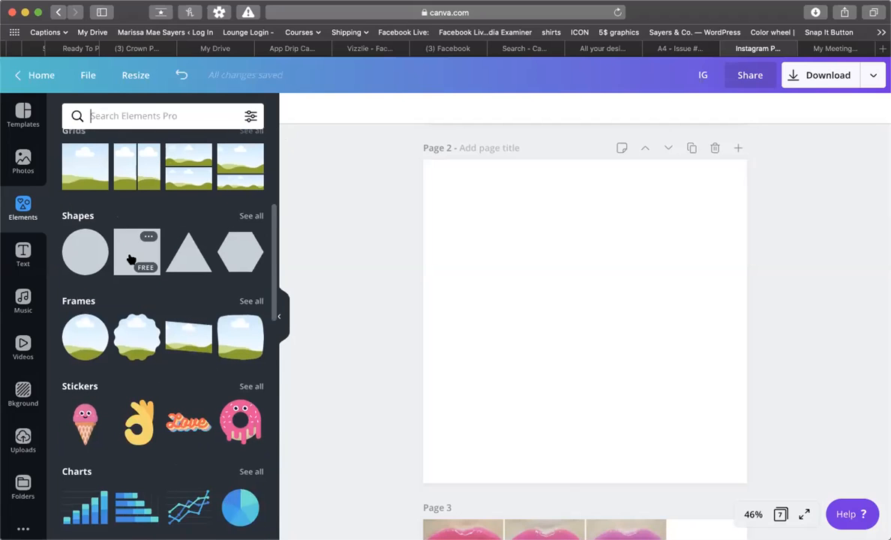
pyautogui.click(186, 255)
pyautogui.moveTo(713, 430); pyautogui.dragTo(629, 358)
pyautogui.press('BackSpace')
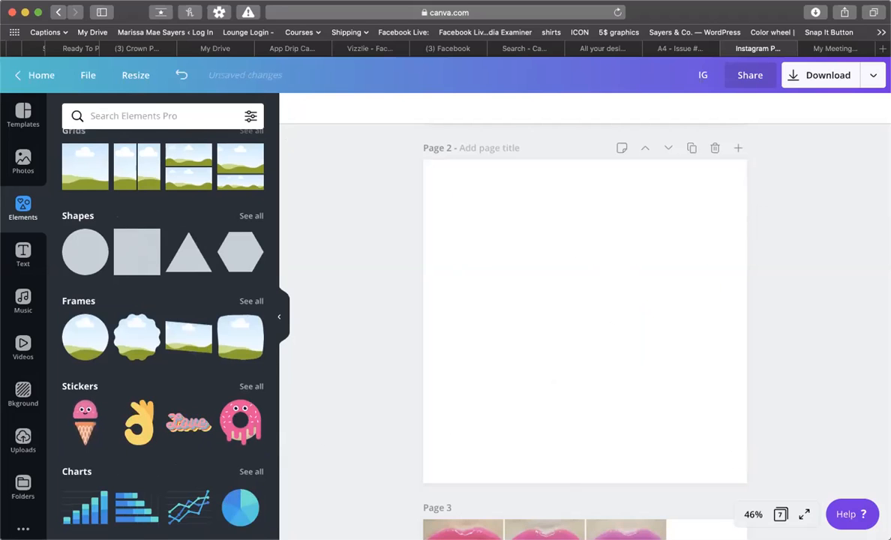
# Add the pink and orange rounded blob from Simple Drawn Objects and place it, scaled down, near page 2's upper-right corner
pyautogui.scroll(-2, 68, 387)
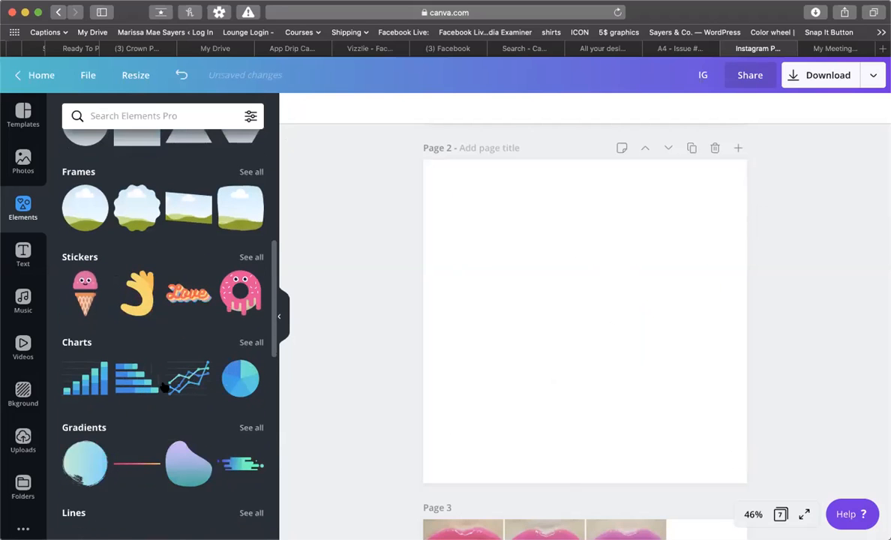
pyautogui.scroll(-10, 153, 460)
pyautogui.scroll(-5, 153, 461)
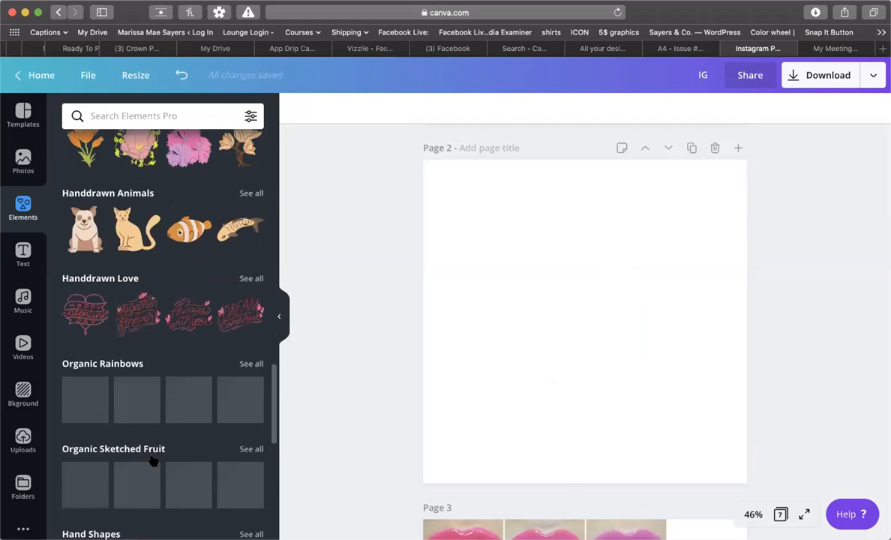
pyautogui.scroll(-6, 153, 460)
pyautogui.scroll(-5, 151, 459)
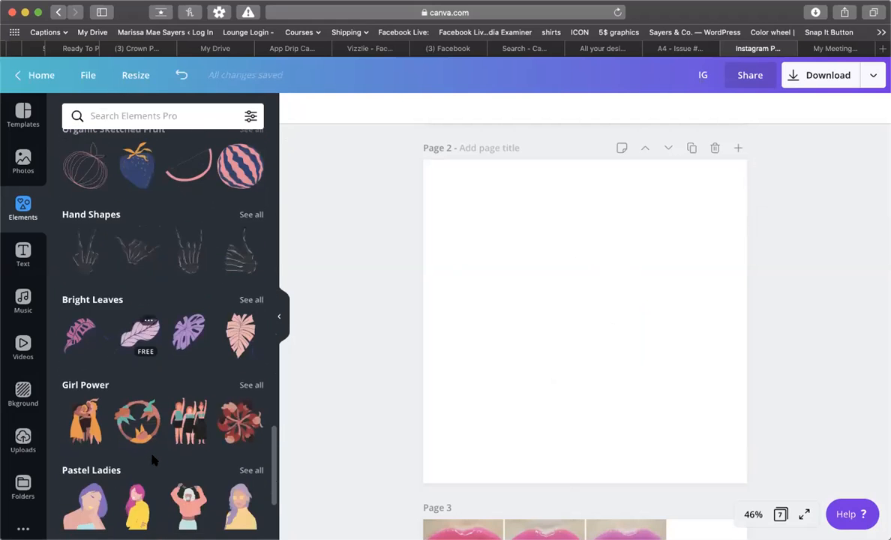
pyautogui.scroll(10, 152, 459)
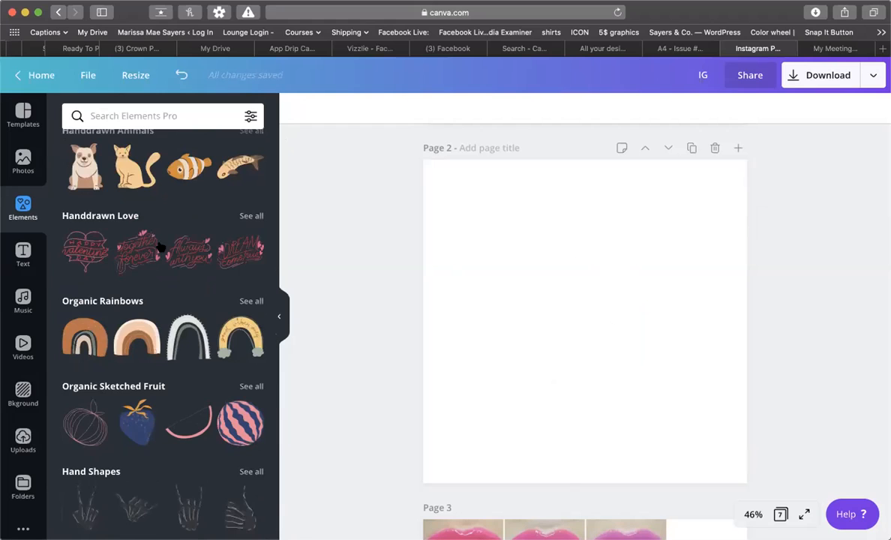
pyautogui.scroll(5, 175, 249)
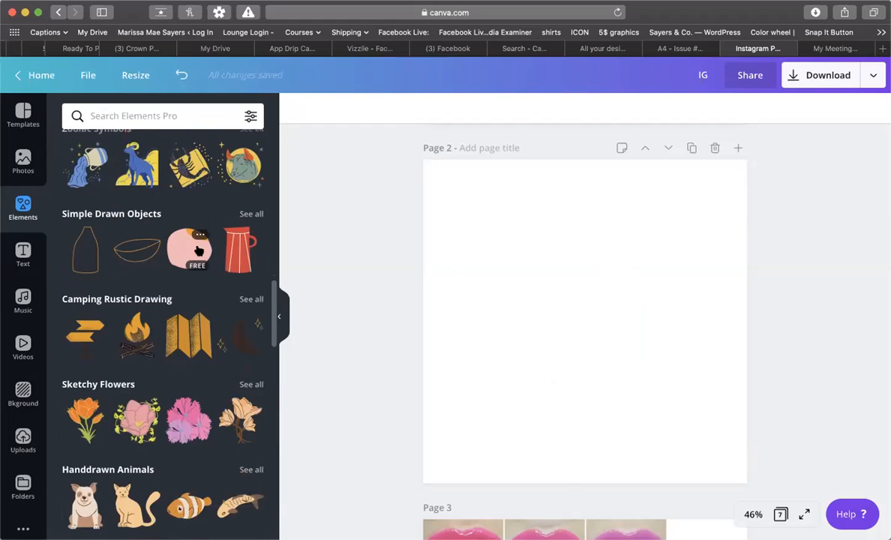
pyautogui.click(174, 249)
pyautogui.moveTo(648, 284); pyautogui.dragTo(684, 239)
pyautogui.moveTo(609, 296); pyautogui.dragTo(655, 245)
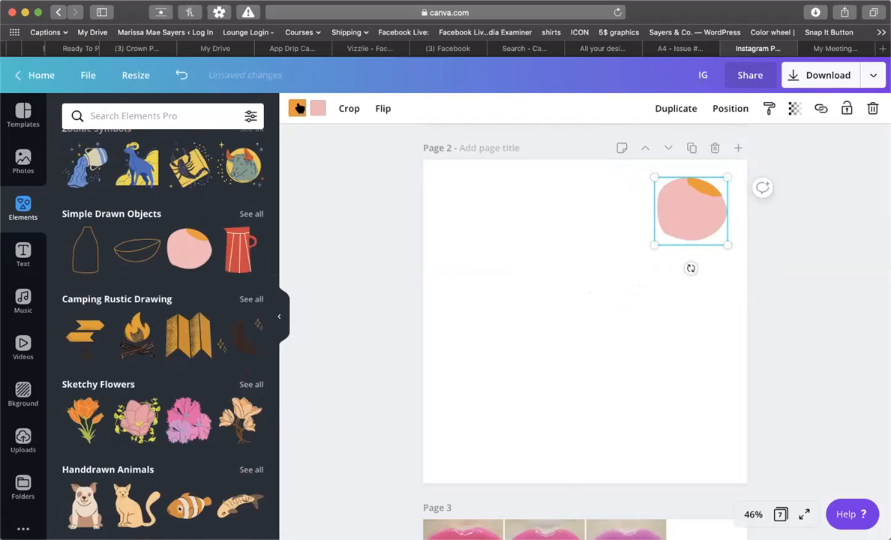
# Recolour the blob with brand colours, making its orange part teal and its pink part light teal
pyautogui.click(297, 108)
pyautogui.click(214, 305)
pyautogui.click(318, 109)
pyautogui.click(249, 305)
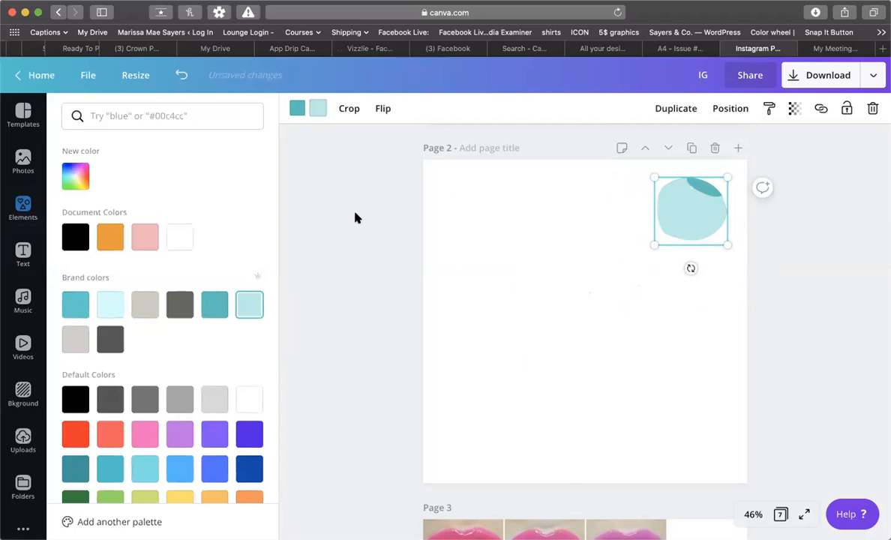
pyautogui.click(355, 214)
# Browse the font combinations and add the "A GIFT just for you" text combination to page 2
pyautogui.click(24, 255)
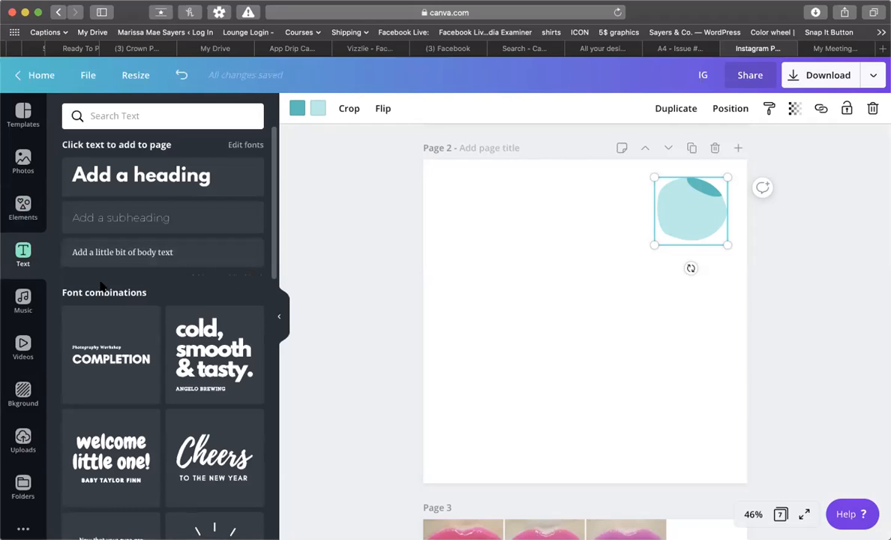
pyautogui.scroll(-1, 180, 366)
pyautogui.scroll(-5, 179, 367)
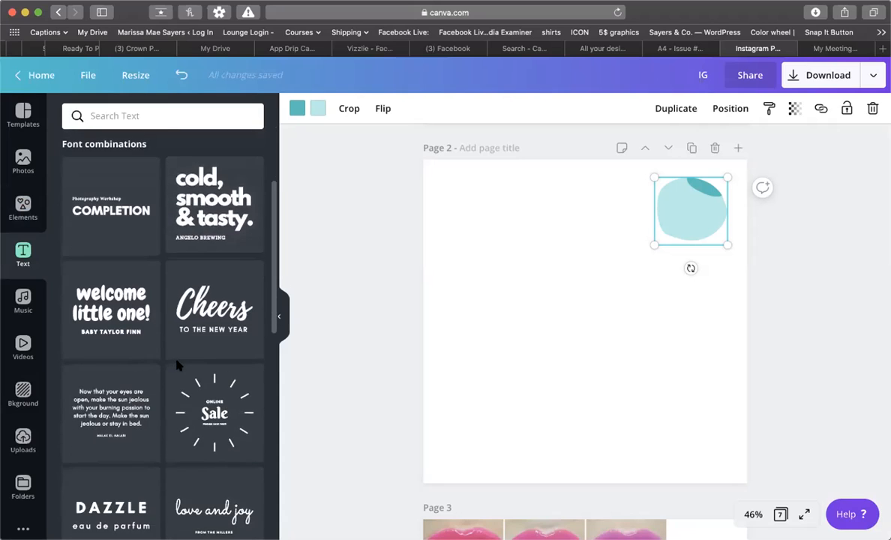
pyautogui.scroll(-2, 180, 366)
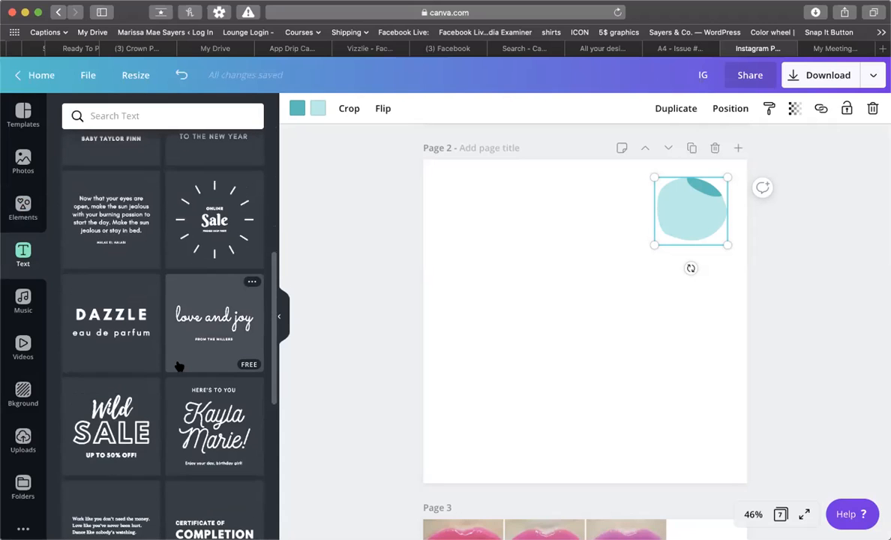
pyautogui.scroll(-6, 179, 366)
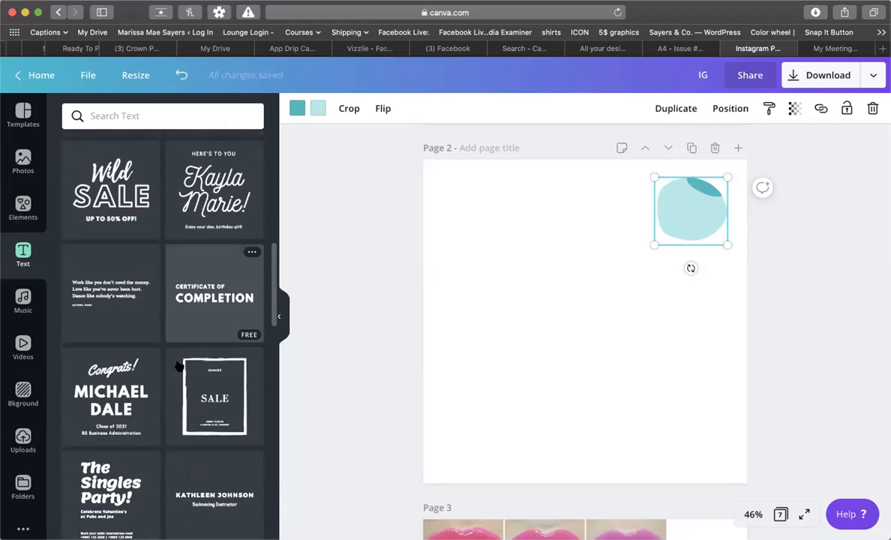
pyautogui.scroll(-8, 179, 366)
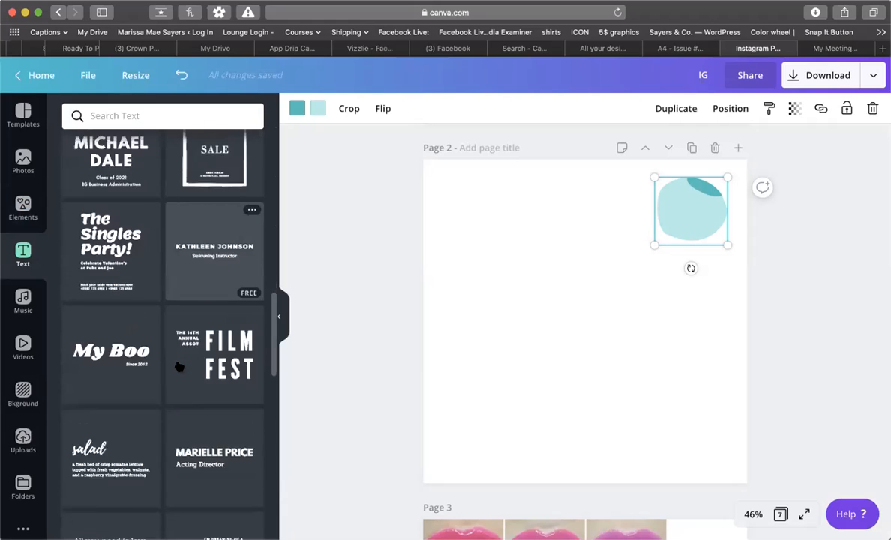
pyautogui.scroll(-5, 179, 366)
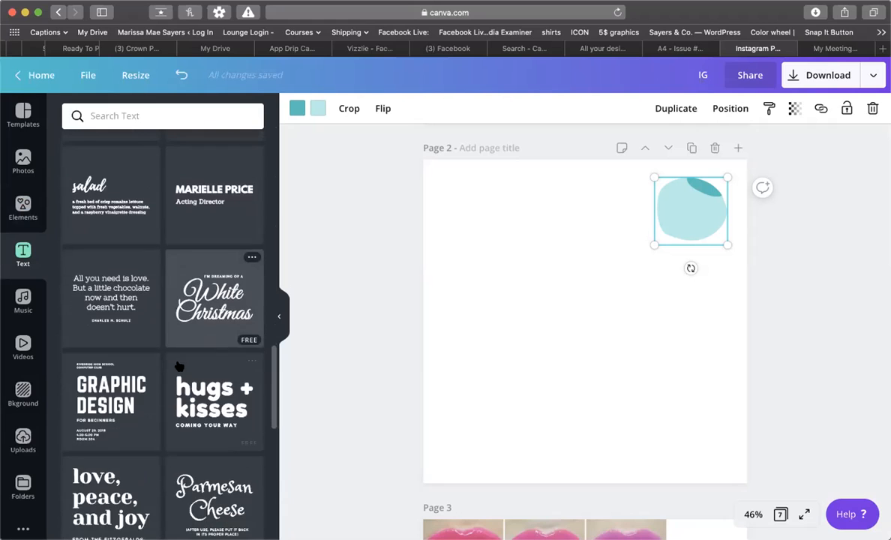
pyautogui.scroll(-4, 180, 366)
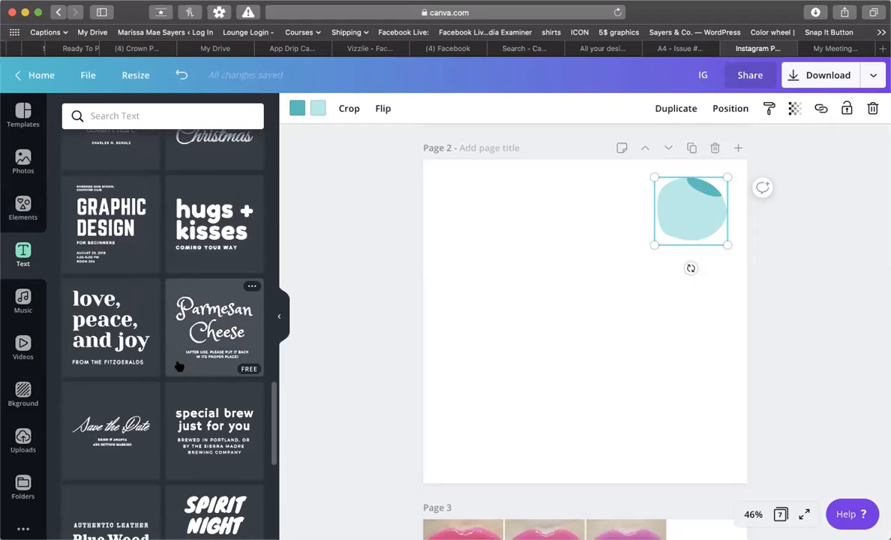
pyautogui.scroll(-5, 180, 366)
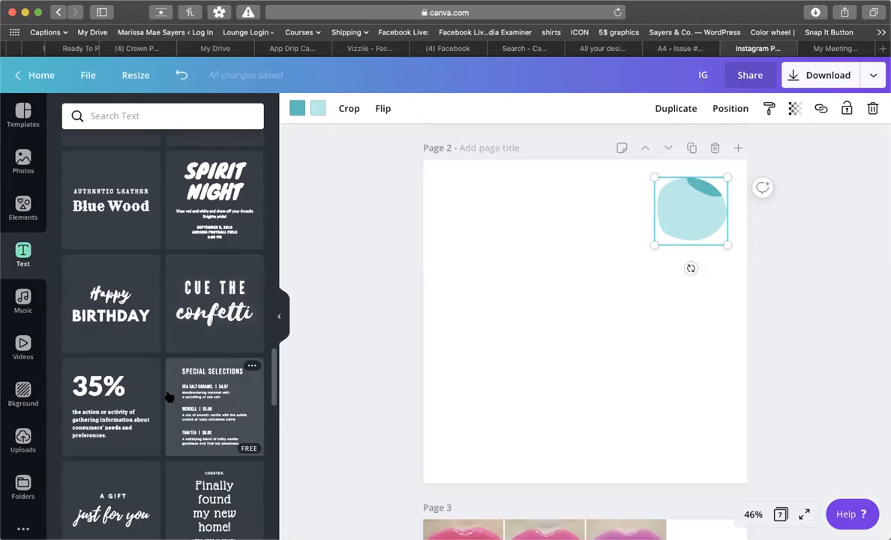
pyautogui.scroll(-4, 169, 397)
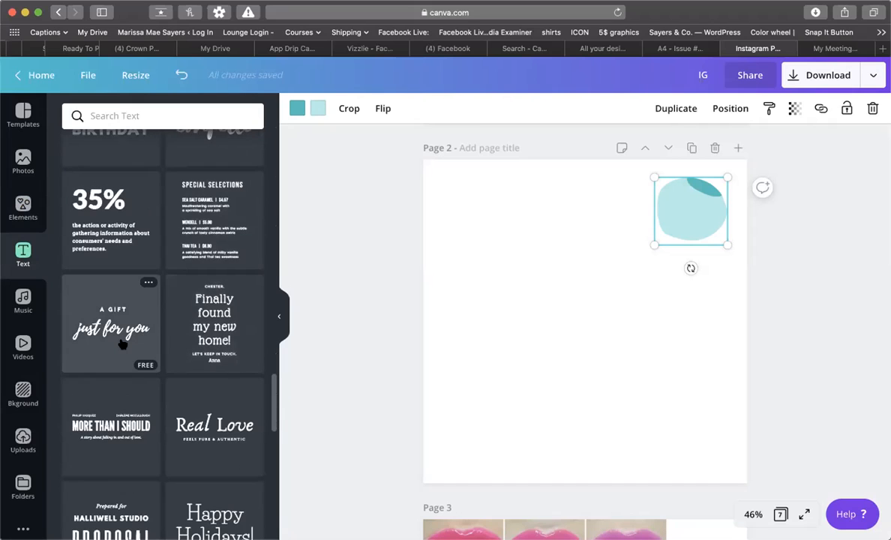
pyautogui.click(122, 342)
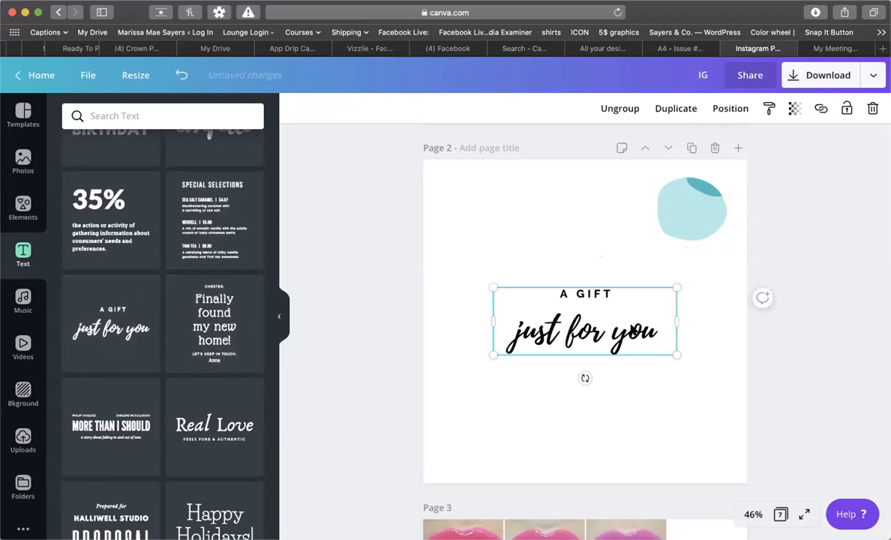
# Enlarge the "A GIFT just for you" text group to about three quarters of the page width and centre it
pyautogui.moveTo(674, 351); pyautogui.dragTo(731, 396)
pyautogui.moveTo(668, 358); pyautogui.dragTo(635, 342)
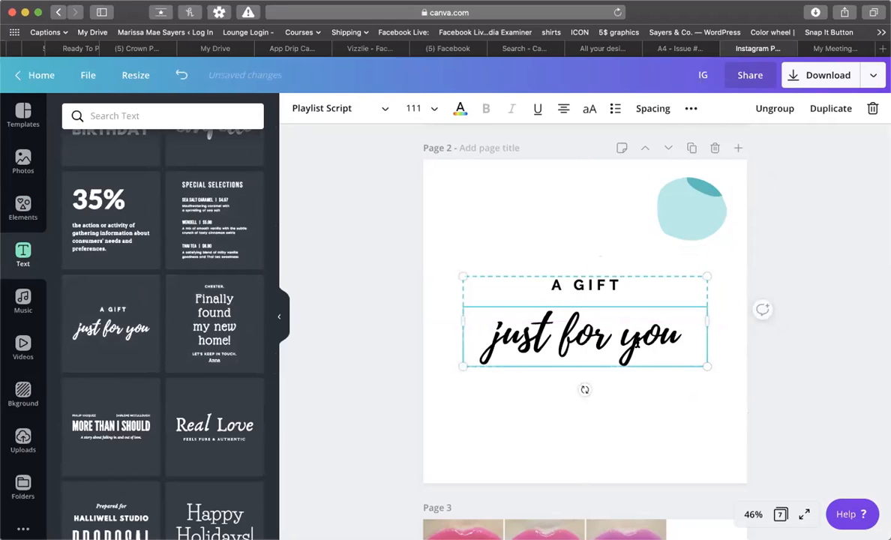
pyautogui.click(800, 358)
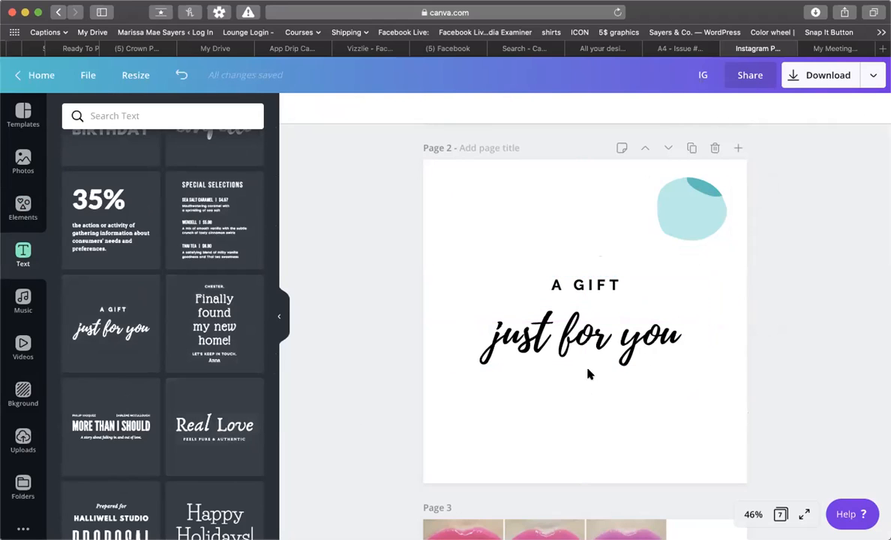
# Add the "Real Love" font combination near the bottom of page 2 and move the "A GIFT just for you" group to the top
pyautogui.moveTo(655, 313); pyautogui.dragTo(687, 404)
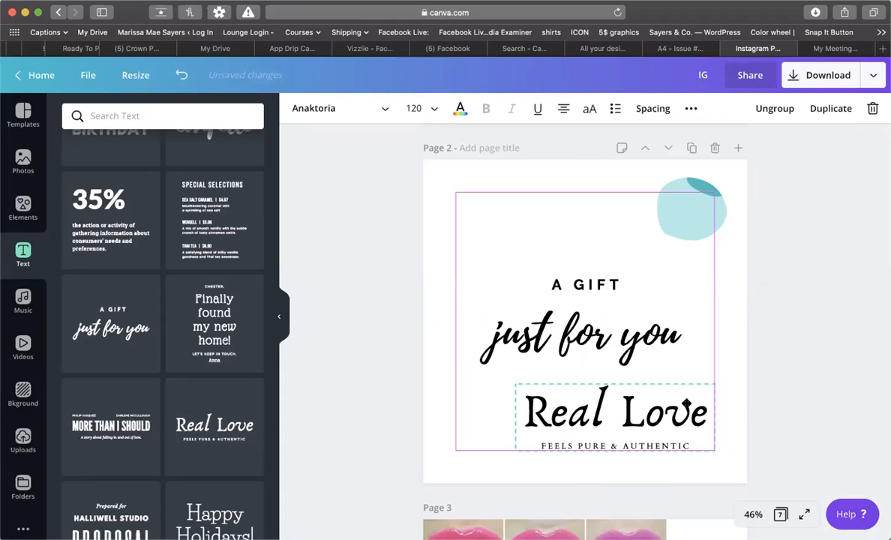
pyautogui.moveTo(686, 405); pyautogui.dragTo(686, 404)
pyautogui.moveTo(649, 341); pyautogui.dragTo(623, 257)
pyautogui.click(817, 336)
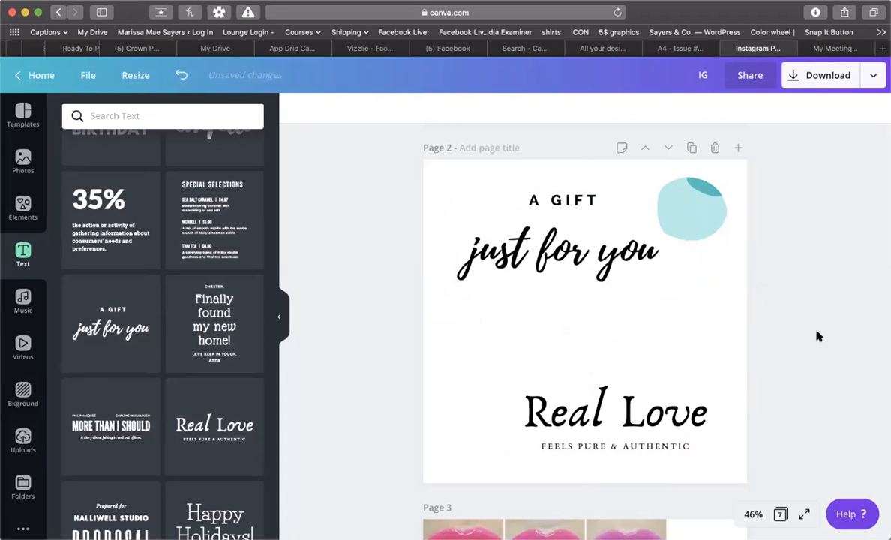
# Remove the "Real Love" text combination and put the "A GIFT just for you" group back at the centre of page 2
pyautogui.click(638, 377)
pyautogui.moveTo(681, 407); pyautogui.dragTo(655, 378)
pyautogui.moveTo(627, 255); pyautogui.dragTo(610, 277)
pyautogui.moveTo(643, 398)
pyautogui.mouseDown()
pyautogui.moveTo(696, 399)
pyautogui.moveTo(631, 404)
pyautogui.moveTo(641, 400)
pyautogui.moveTo(633, 389)
pyautogui.moveTo(651, 384)
pyautogui.mouseUp()
pyautogui.press('Delete')
pyautogui.press('Delete')
pyautogui.moveTo(656, 315); pyautogui.dragTo(695, 384)
pyautogui.moveTo(658, 341); pyautogui.dragTo(658, 334)
pyautogui.click(835, 375)
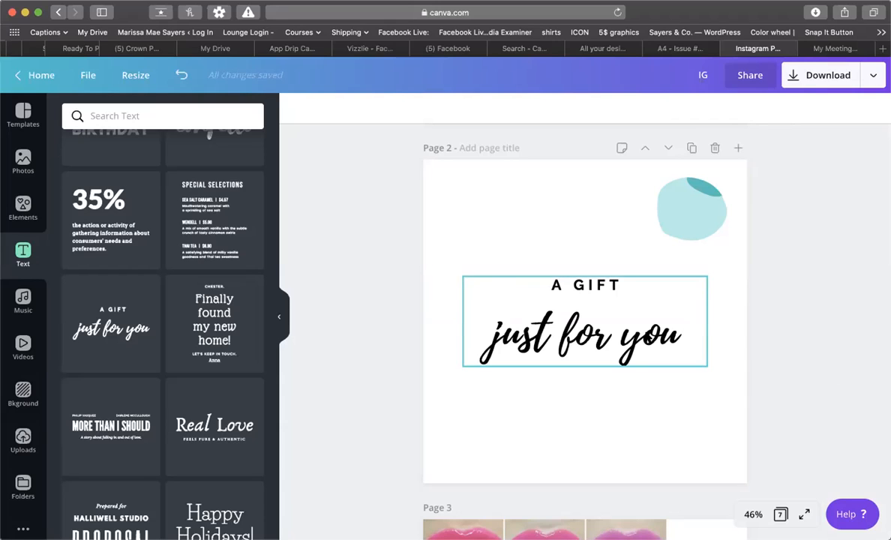
# Ungroup the "A GIFT just for you" text combination and move the "A GIFT" line slightly lower
pyautogui.click(646, 336)
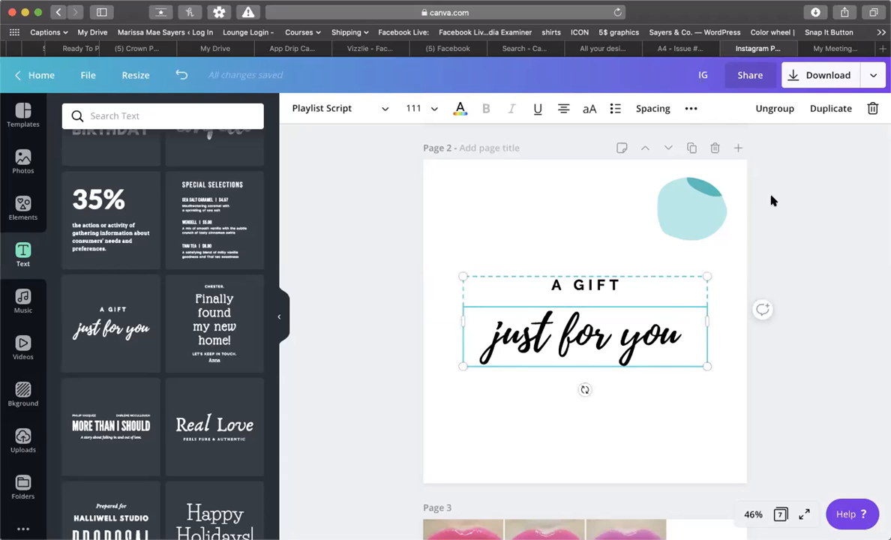
pyautogui.click(777, 110)
pyautogui.click(808, 241)
pyautogui.moveTo(616, 287); pyautogui.dragTo(615, 291)
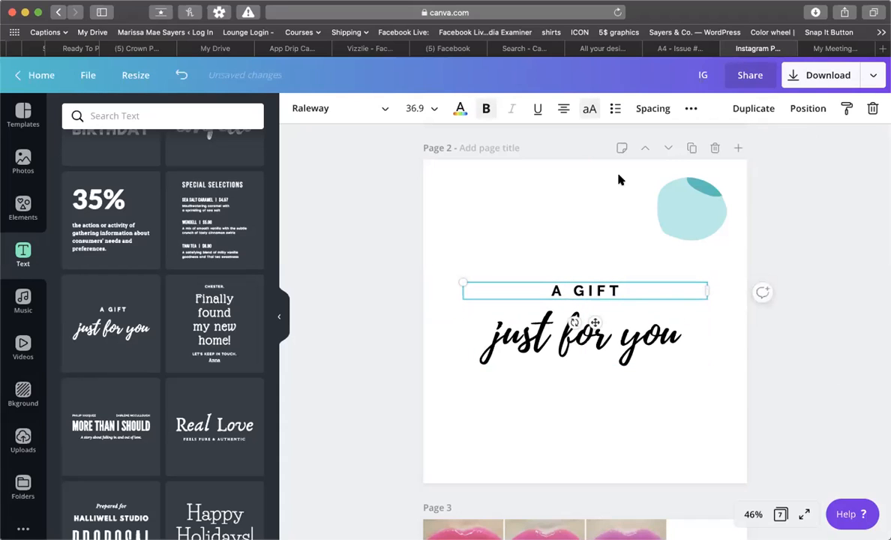
# Enlarge only the "just for you" script line and recentre it beneath "A GIFT"
pyautogui.click(644, 347)
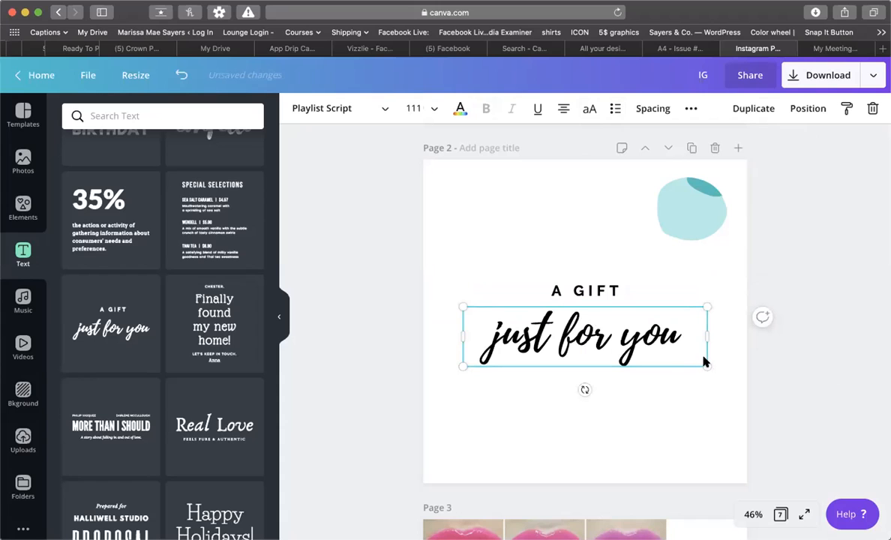
pyautogui.moveTo(703, 362); pyautogui.dragTo(793, 420)
pyautogui.moveTo(721, 343); pyautogui.dragTo(682, 336)
pyautogui.click(795, 270)
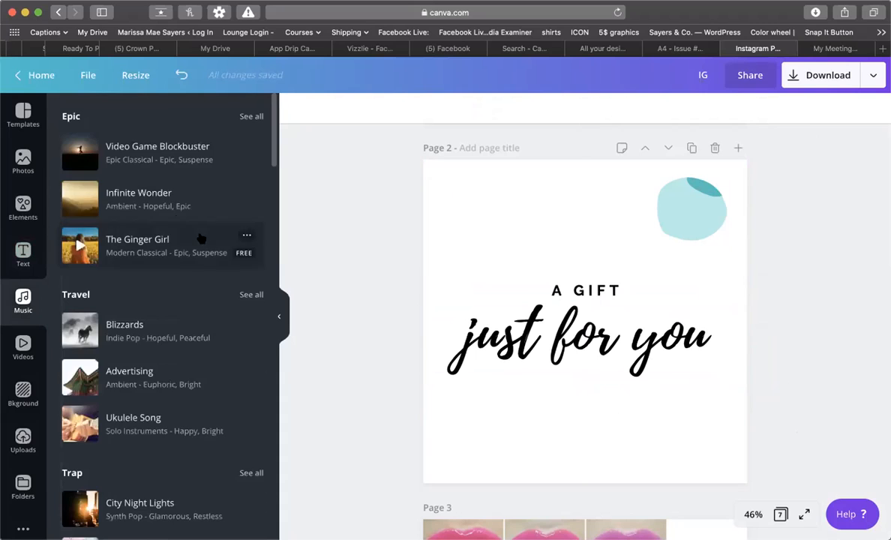
# Browse the music library and add the City Night Lights track from the Trap category to the design
pyautogui.scroll(-1, 187, 360)
pyautogui.scroll(-2, 191, 379)
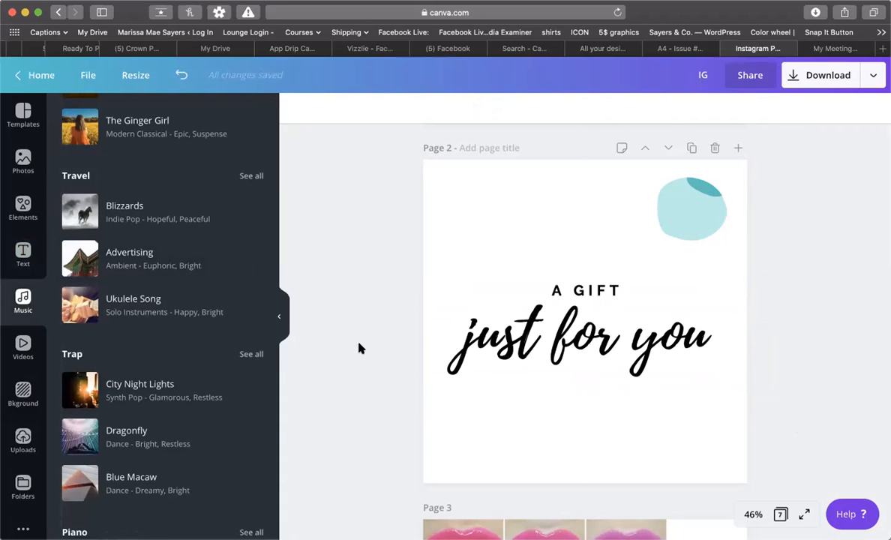
pyautogui.scroll(-2, 222, 412)
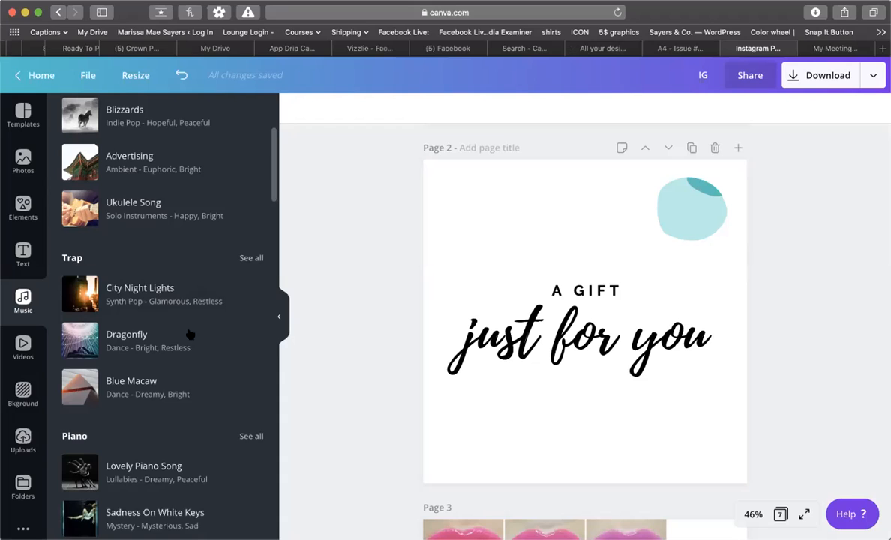
pyautogui.scroll(-3, 139, 363)
pyautogui.click(790, 76)
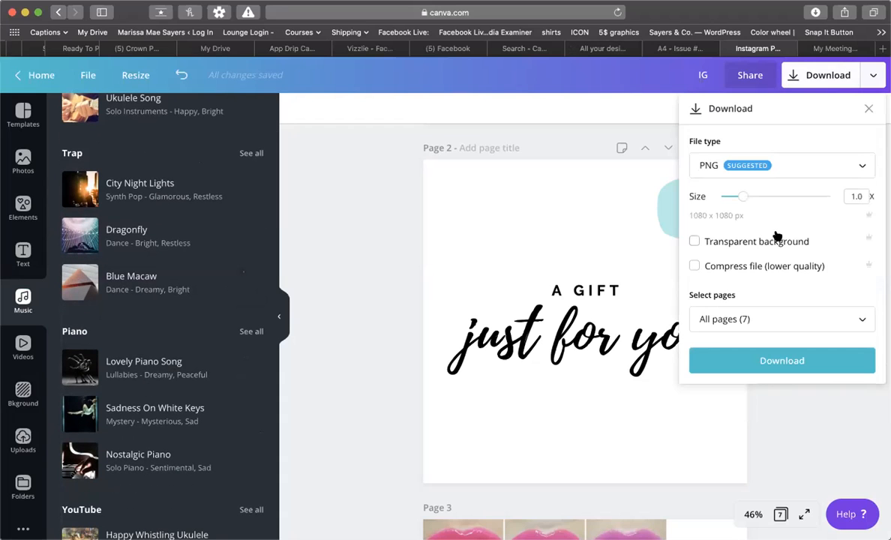
pyautogui.click(371, 298)
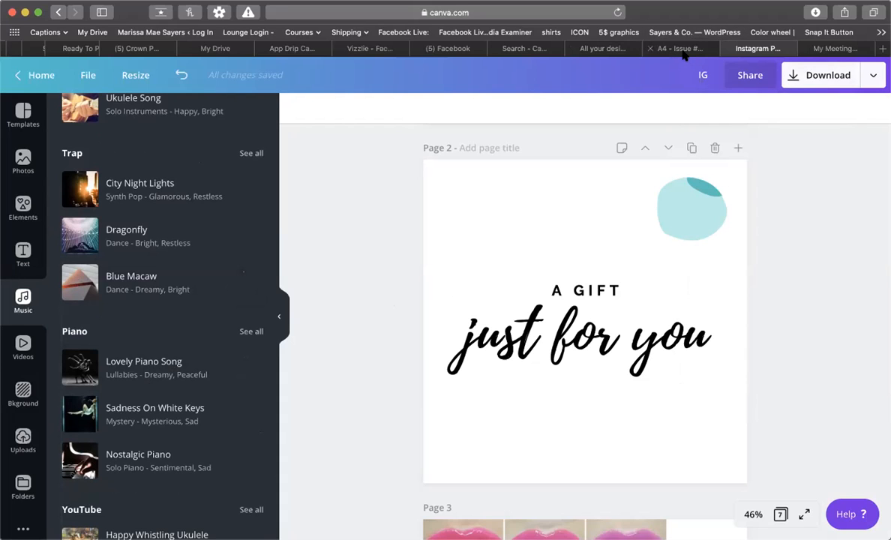
pyautogui.click(683, 49)
pyautogui.click(772, 50)
pyautogui.click(139, 192)
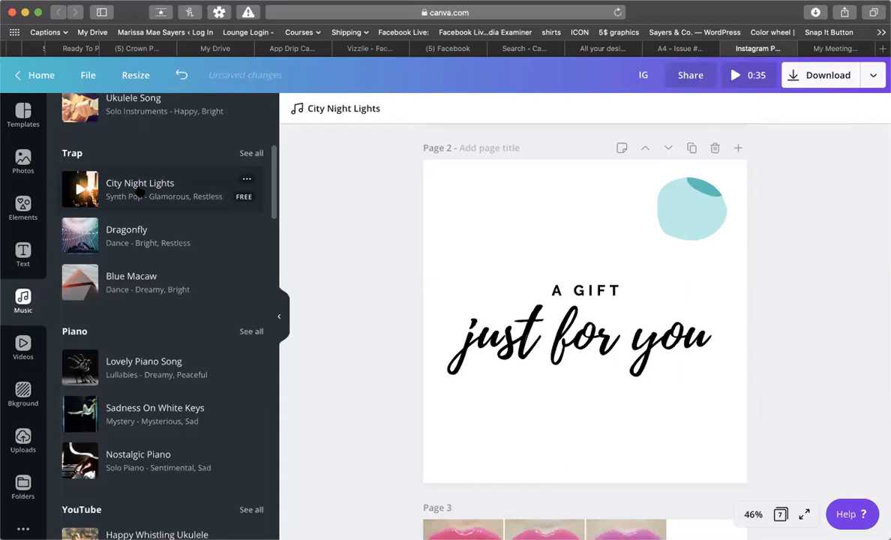
pyautogui.moveTo(187, 191); pyautogui.dragTo(461, 218)
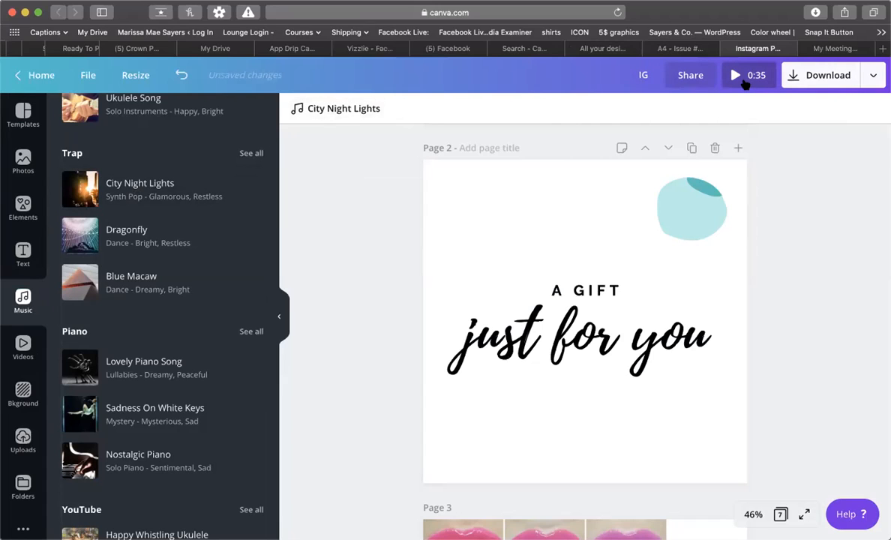
# Review the available download file types for the design with music, including the MP4 video option
pyautogui.click(793, 77)
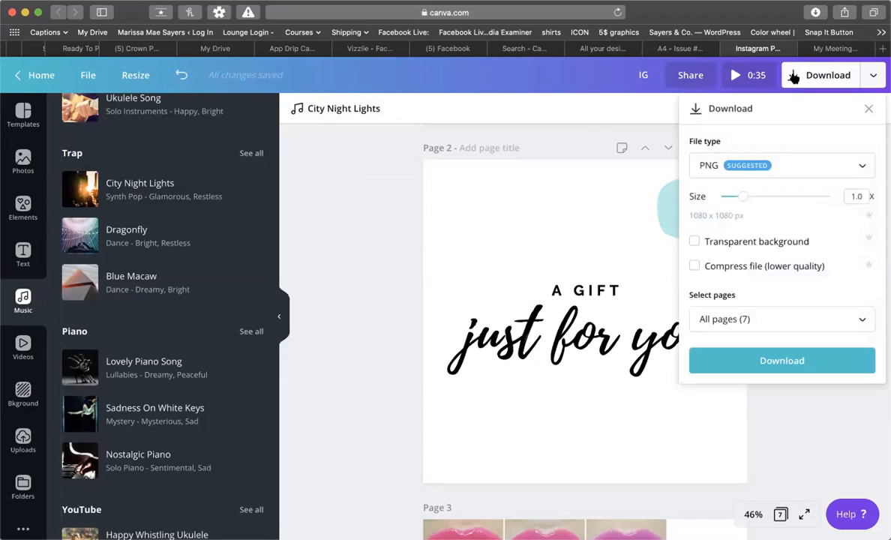
pyautogui.click(814, 168)
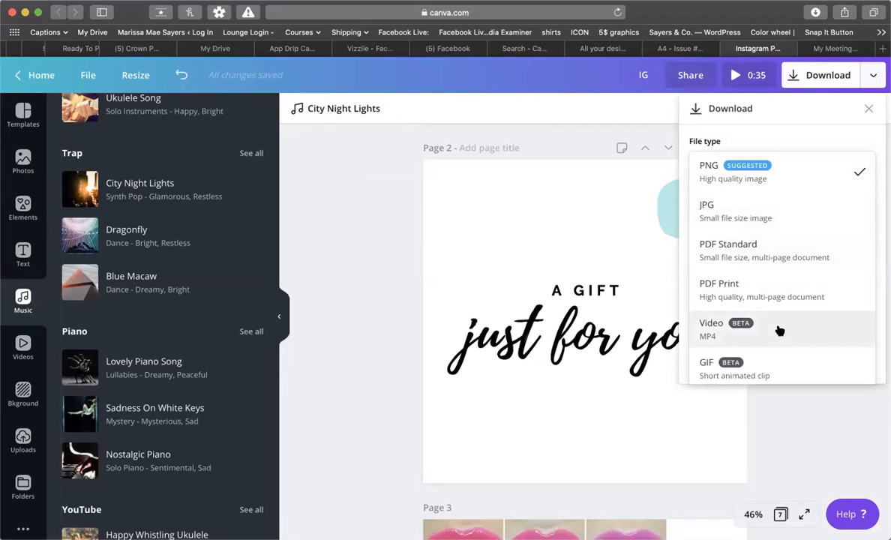
pyautogui.scroll(-1, 788, 360)
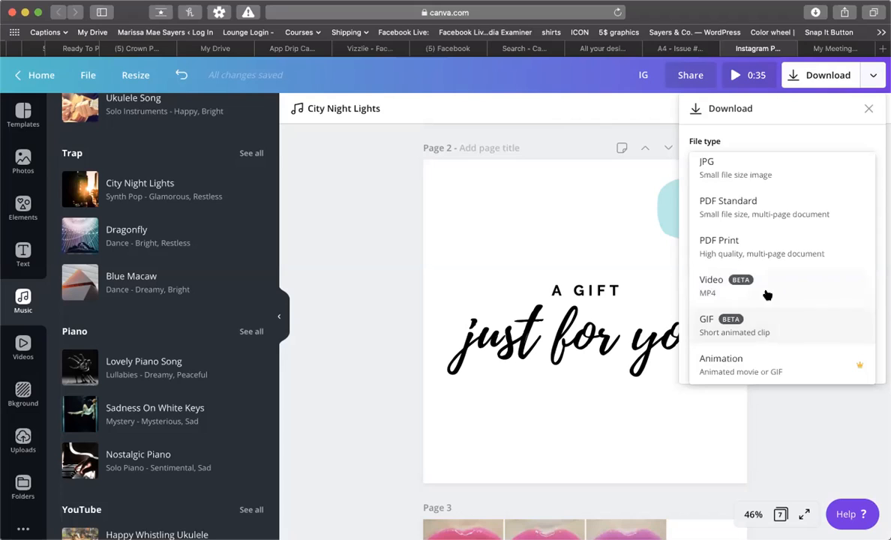
pyautogui.click(385, 252)
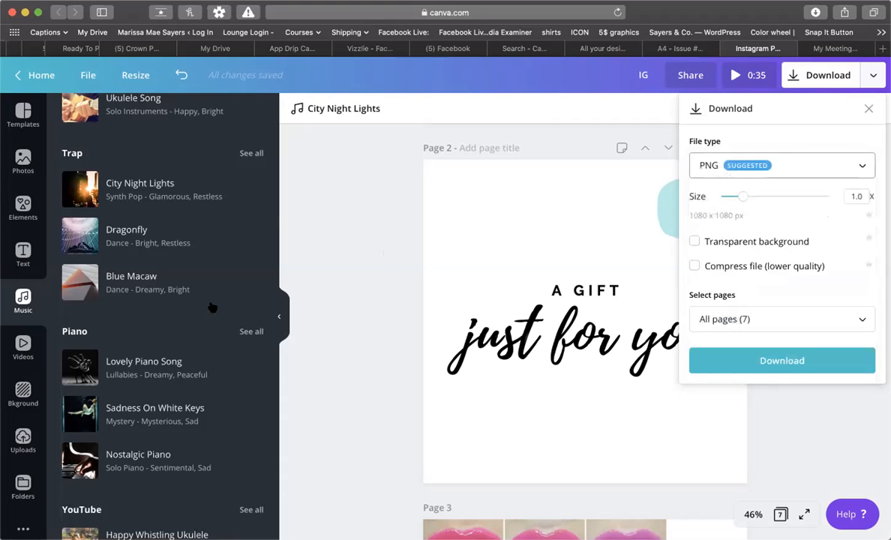
# Look through more music tracks and the stock video categories
pyautogui.scroll(-8, 212, 307)
pyautogui.click(23, 347)
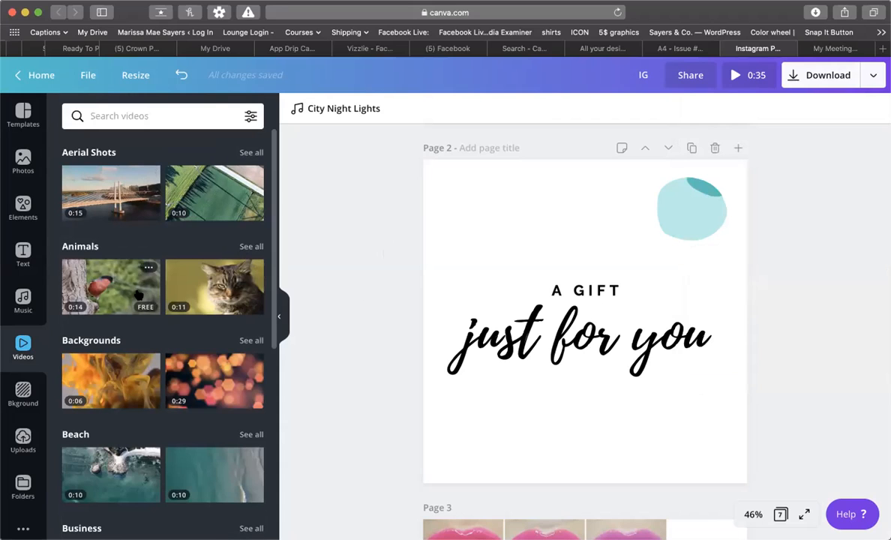
pyautogui.scroll(-3, 157, 307)
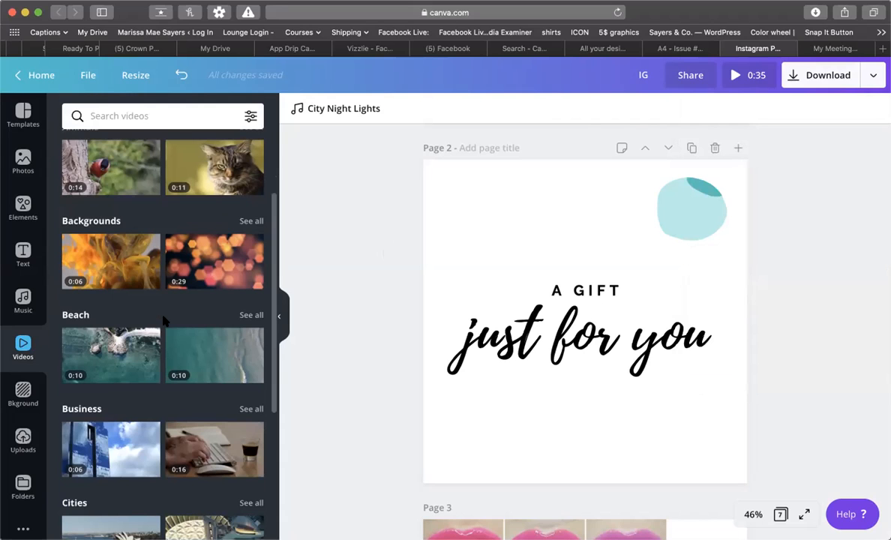
# Browse the backgrounds and apply the pecan nut image from the Food category as page 2's background
pyautogui.click(22, 392)
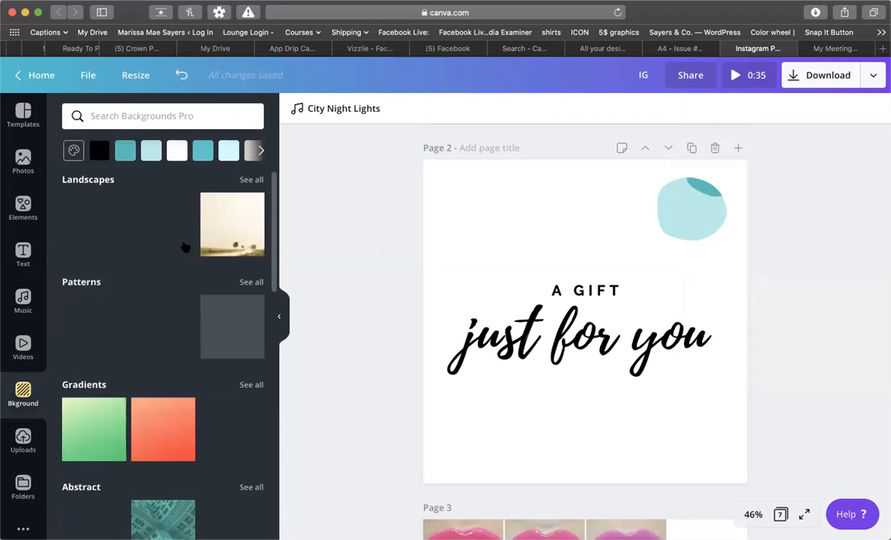
pyautogui.scroll(-8, 173, 282)
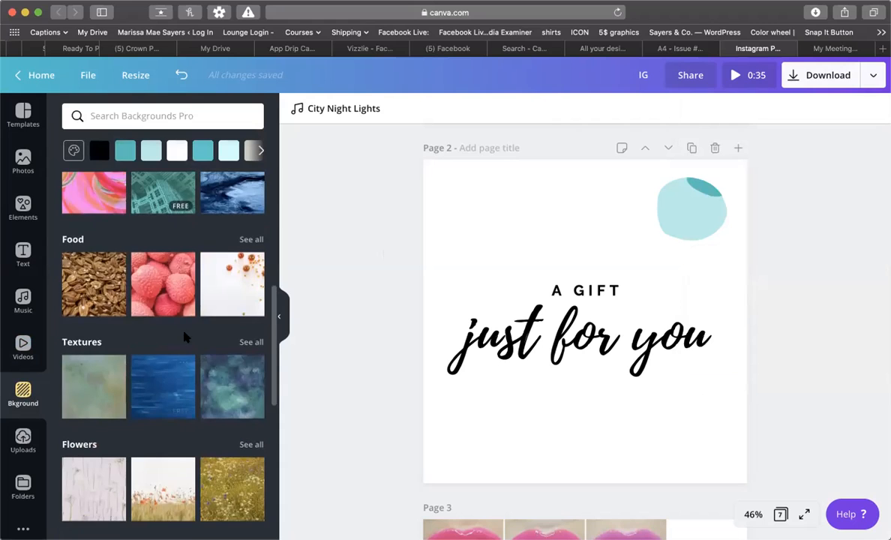
pyautogui.scroll(-1, 166, 331)
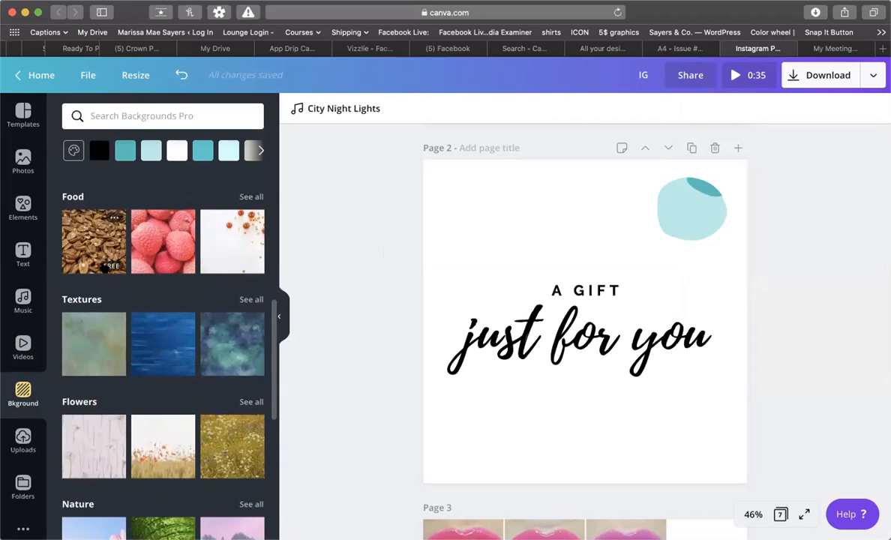
pyautogui.click(90, 244)
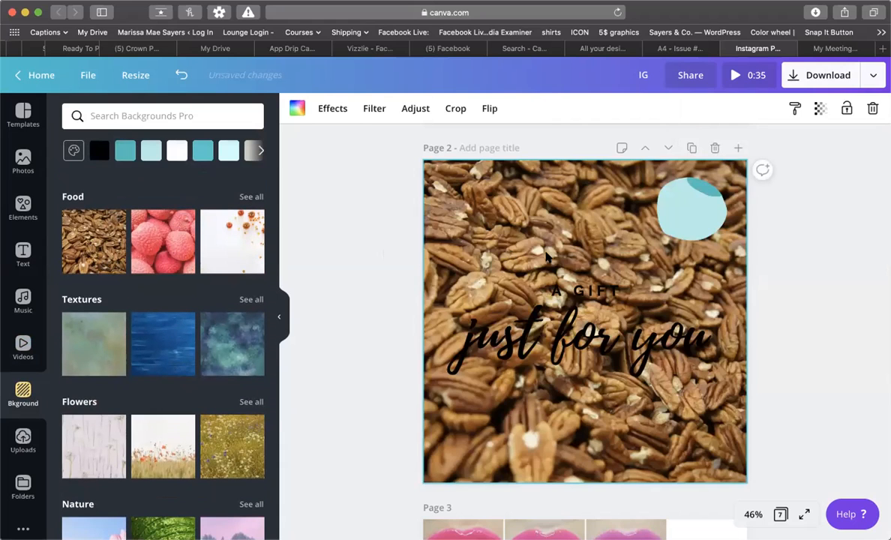
# Change the "just for you" and "A GIFT" text on page 2 to white
pyautogui.click(613, 341)
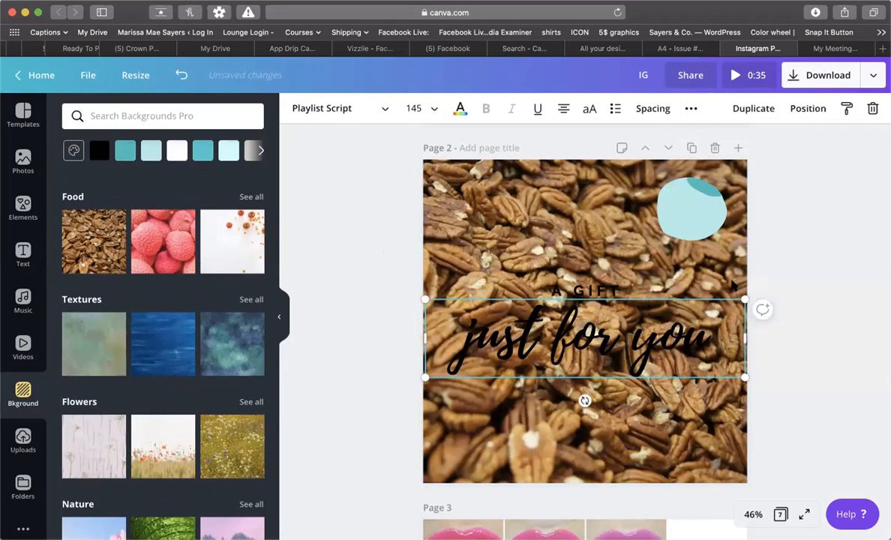
pyautogui.click(459, 108)
pyautogui.click(180, 237)
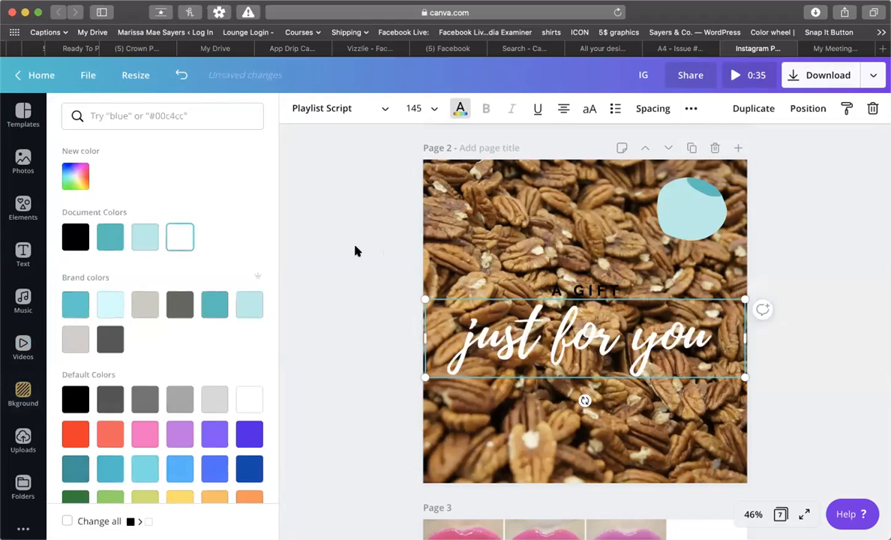
pyautogui.click(584, 286)
pyautogui.click(485, 109)
pyautogui.click(486, 108)
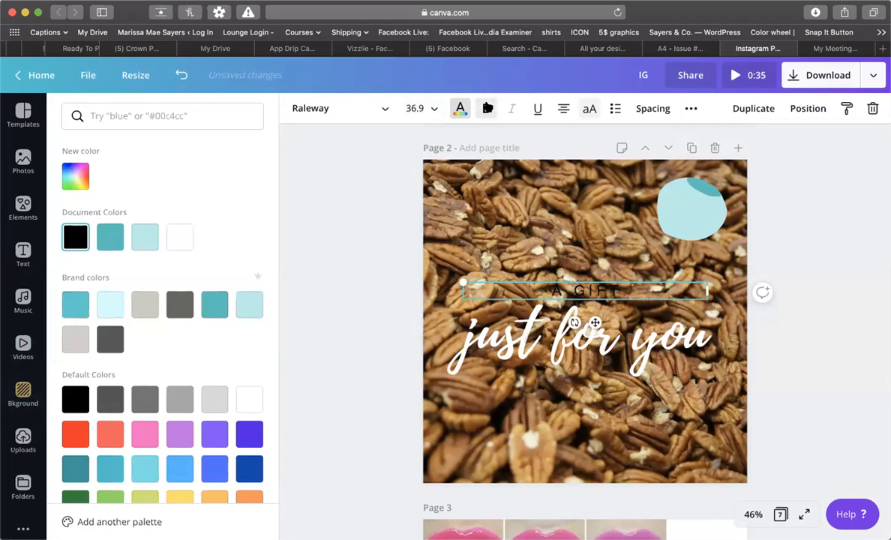
pyautogui.click(456, 108)
pyautogui.click(457, 108)
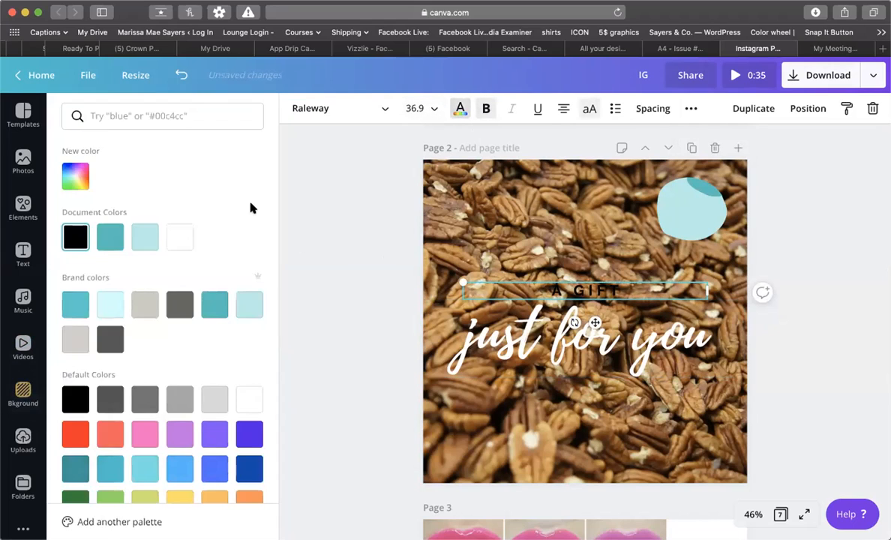
pyautogui.click(179, 237)
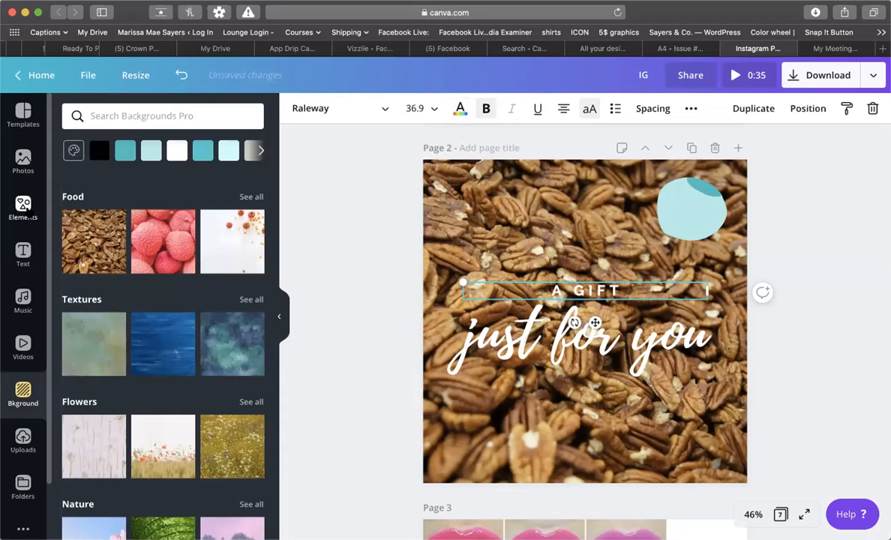
# Add the recently used square to page 2 and reshape it into a wide rectangle behind the gift text
pyautogui.click(43, 213)
pyautogui.scroll(10, 150, 225)
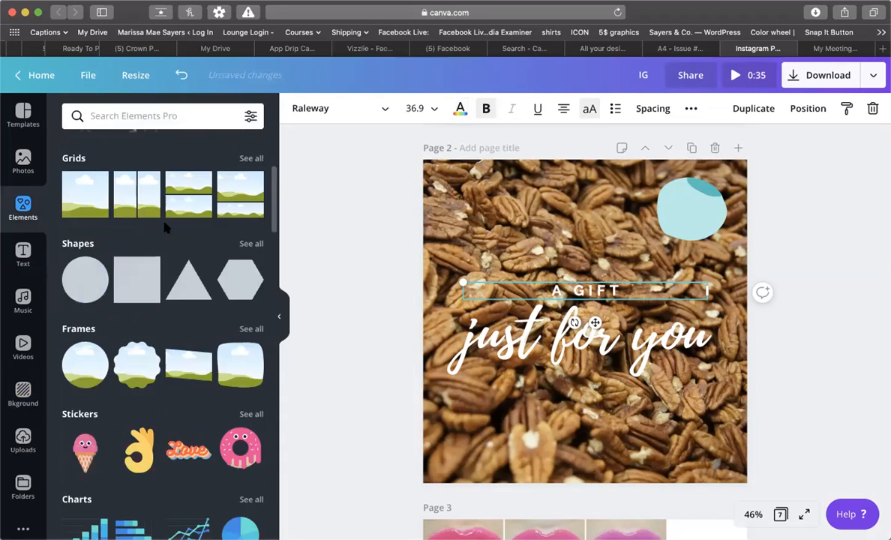
pyautogui.click(98, 172)
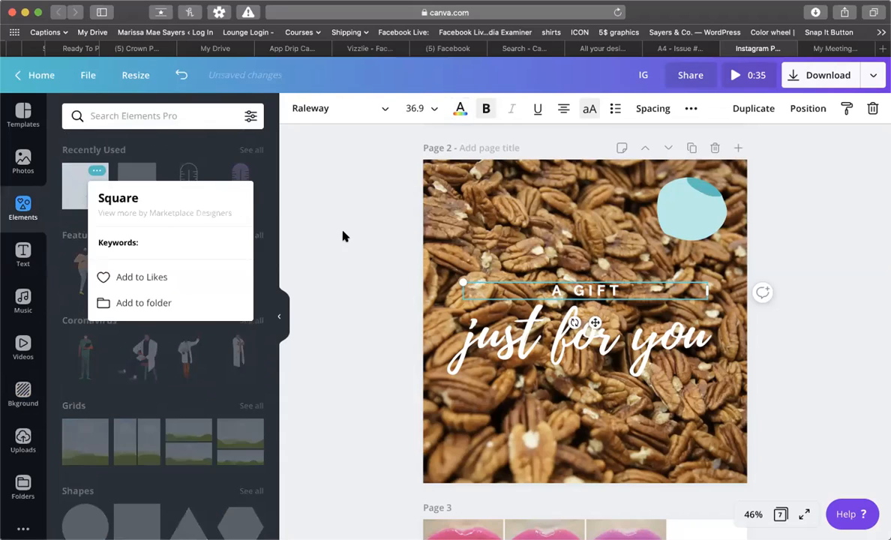
pyautogui.click(316, 210)
pyautogui.click(78, 197)
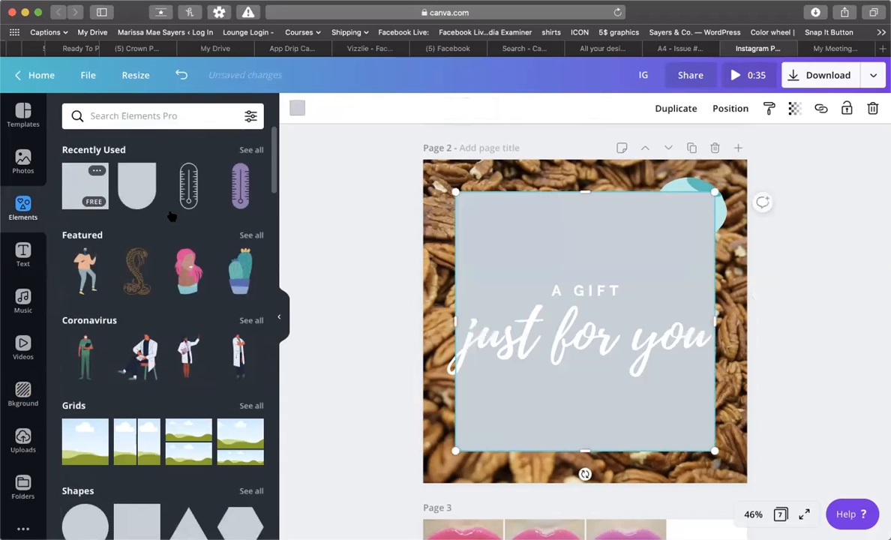
pyautogui.moveTo(584, 193); pyautogui.dragTo(584, 274)
pyautogui.moveTo(584, 450); pyautogui.dragTo(589, 390)
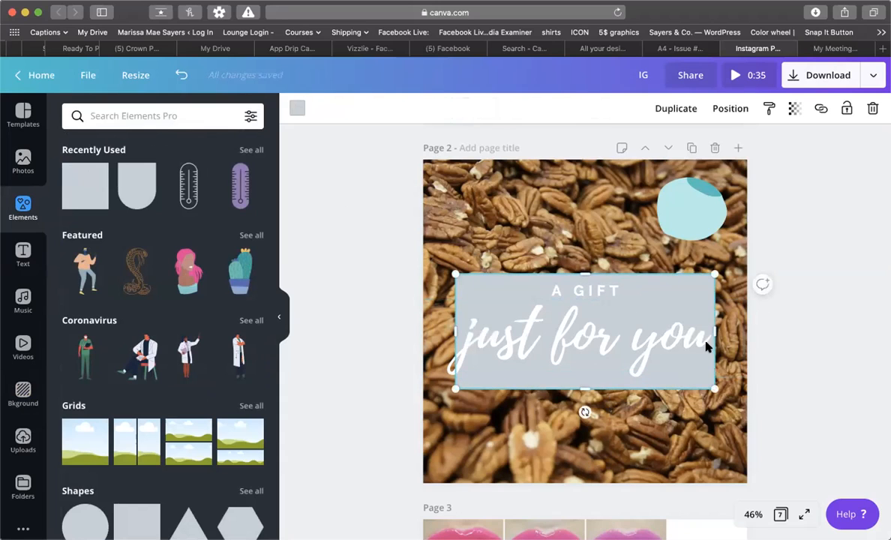
pyautogui.moveTo(714, 330); pyautogui.dragTo(744, 330)
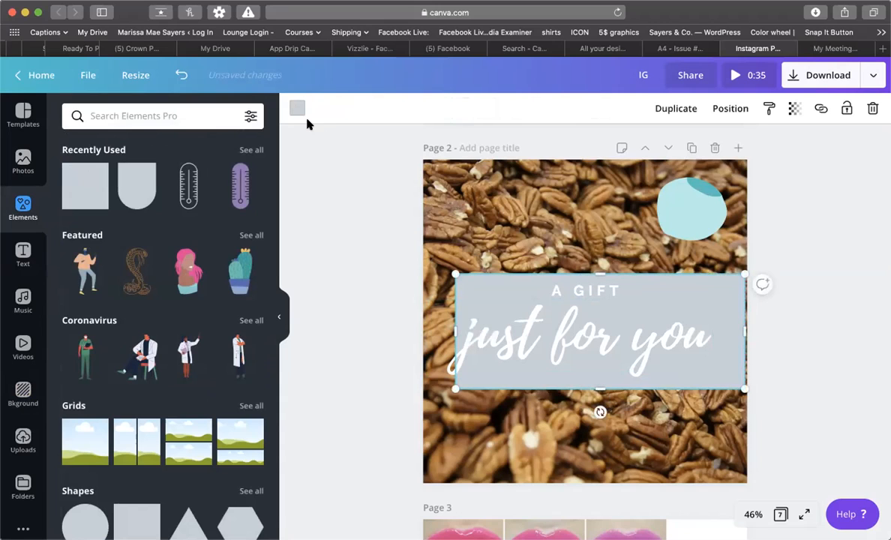
# Fill the rectangle behind the gift text with black and set its transparency to 46
pyautogui.click(298, 111)
pyautogui.click(75, 237)
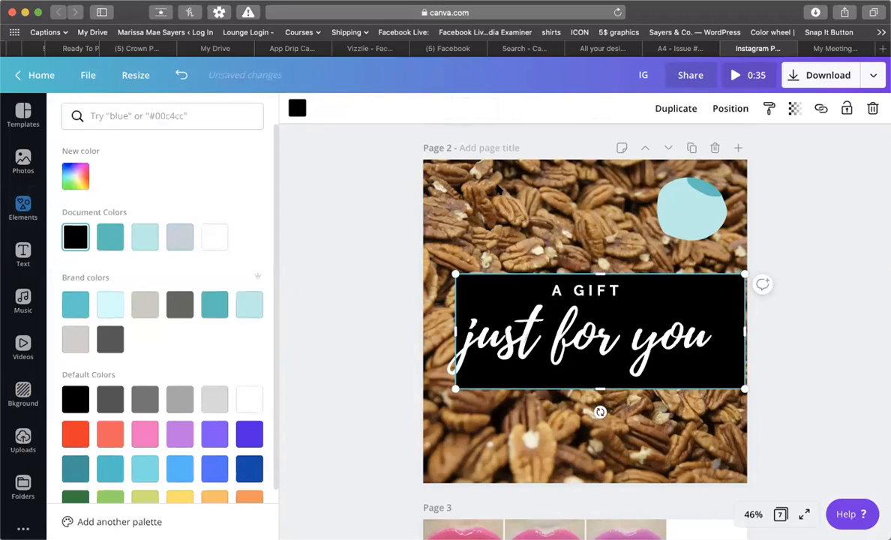
pyautogui.click(794, 108)
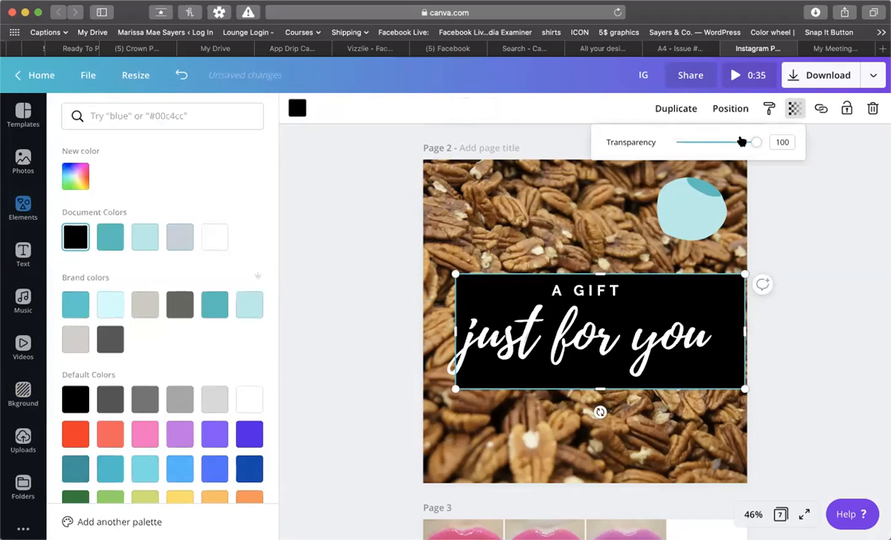
pyautogui.moveTo(731, 146); pyautogui.dragTo(712, 144)
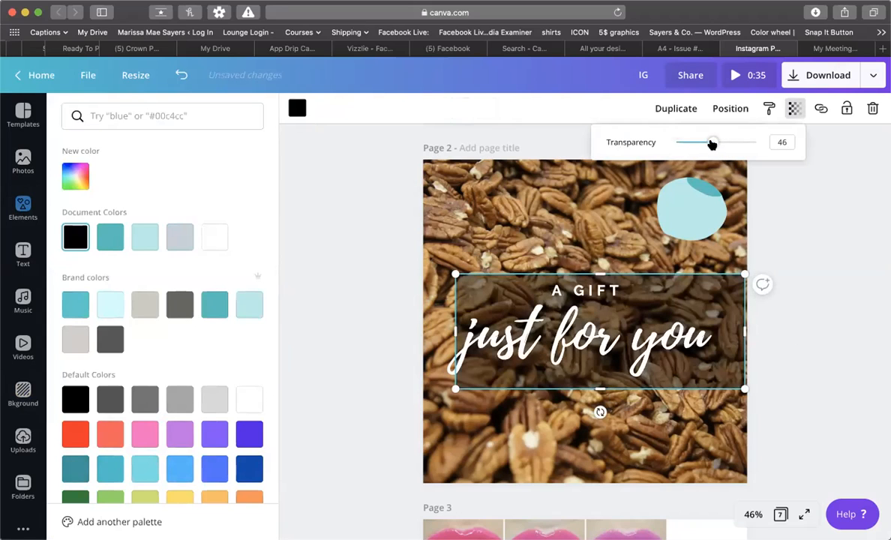
# Reposition the semi-transparent rectangle so it is centred behind the gift text
pyautogui.click(798, 251)
pyautogui.click(827, 344)
pyautogui.click(712, 385)
pyautogui.moveTo(714, 367); pyautogui.dragTo(684, 338)
pyautogui.click(800, 337)
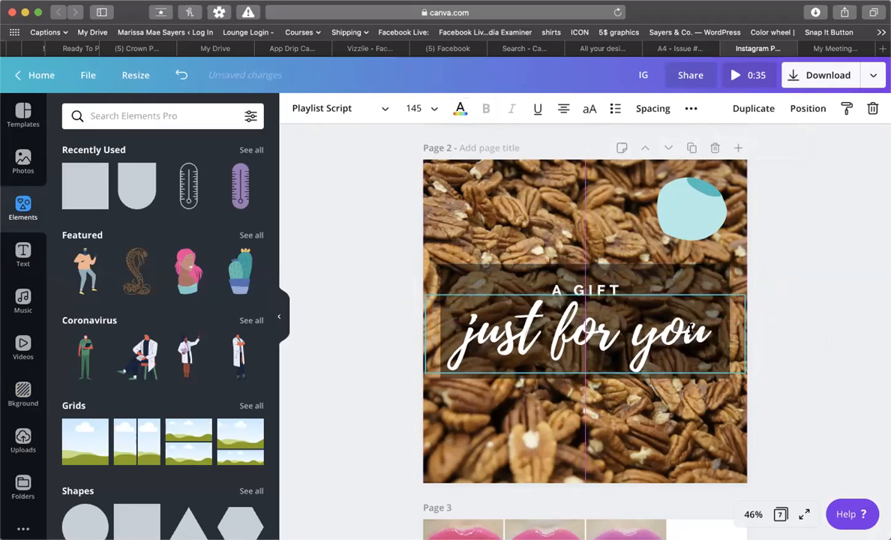
# Delete the teal blob from page 2 and nudge the "just for you" text slightly to the right
pyautogui.click(815, 253)
pyautogui.click(710, 223)
pyautogui.press('Delete')
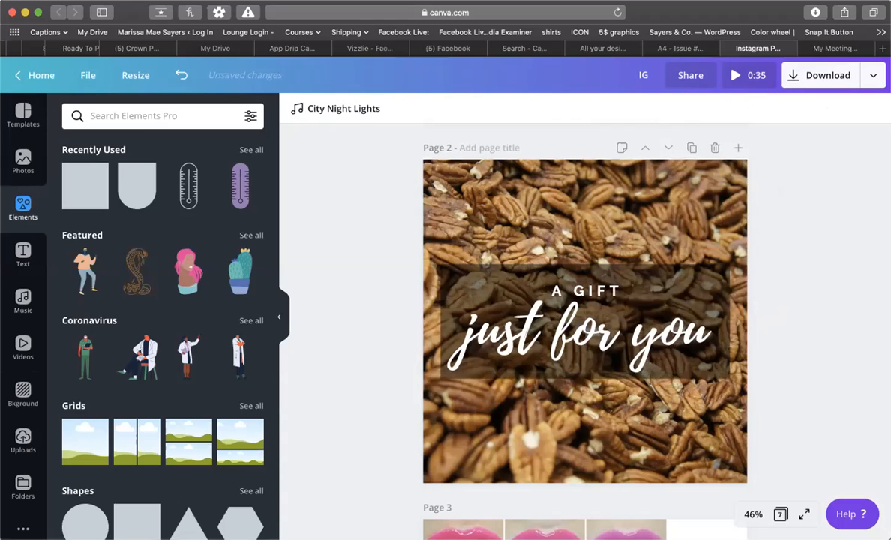
pyautogui.moveTo(653, 339); pyautogui.dragTo(662, 338)
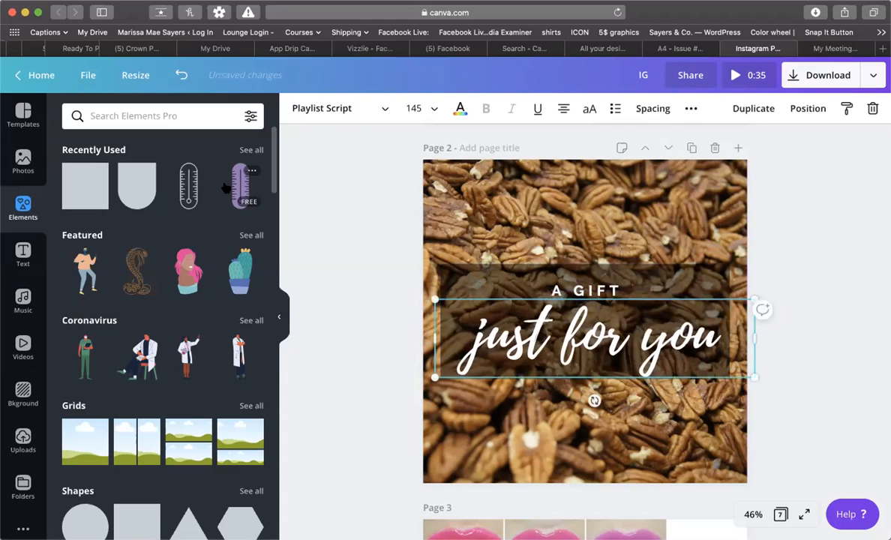
# Look through the Instagram post template categories and the recent template searches
pyautogui.click(21, 150)
pyautogui.click(24, 116)
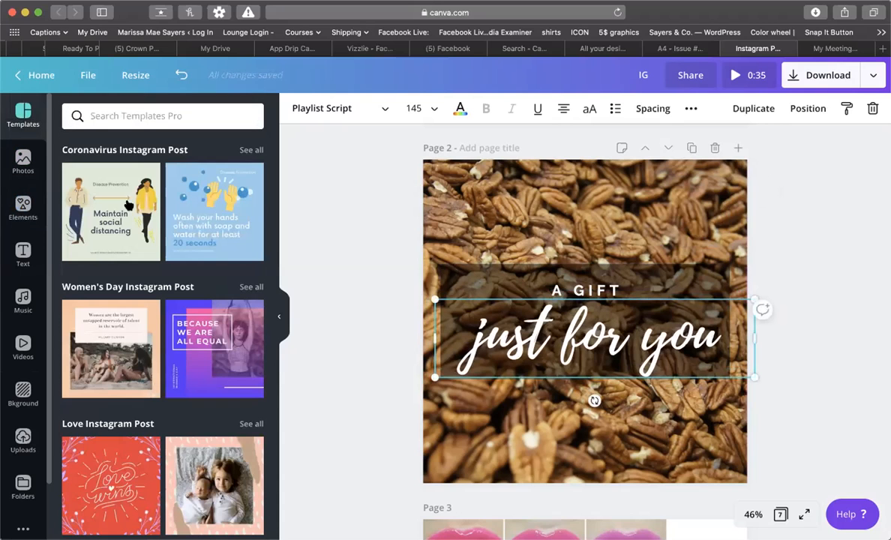
pyautogui.scroll(-6, 206, 342)
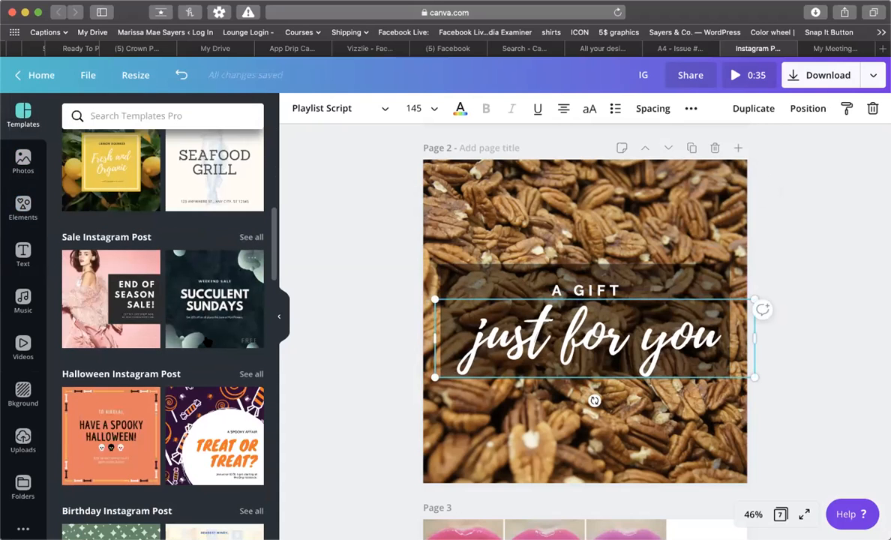
pyautogui.scroll(-3, 207, 341)
pyautogui.scroll(-3, 206, 341)
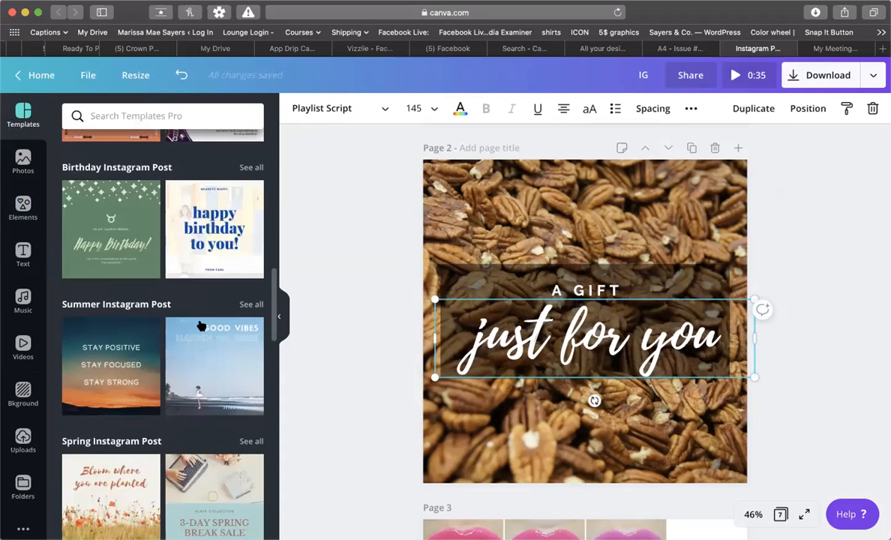
pyautogui.click(137, 114)
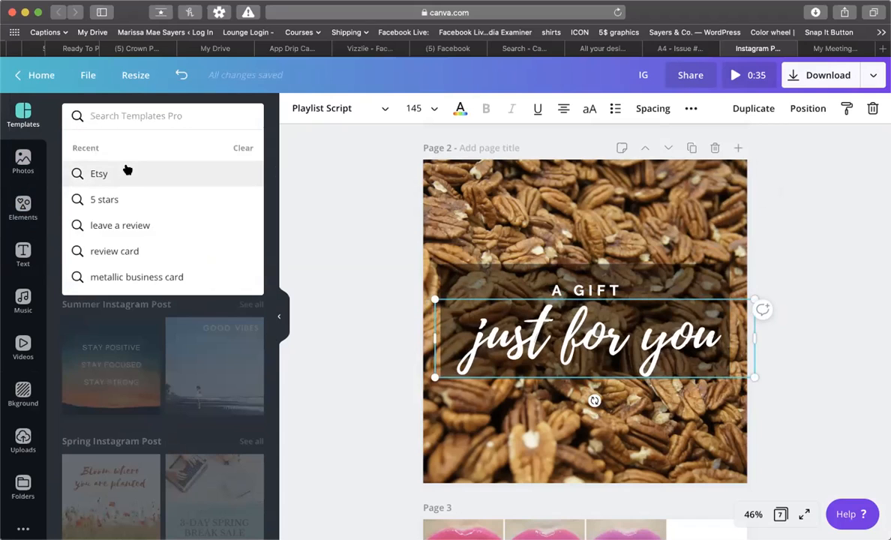
pyautogui.click(377, 197)
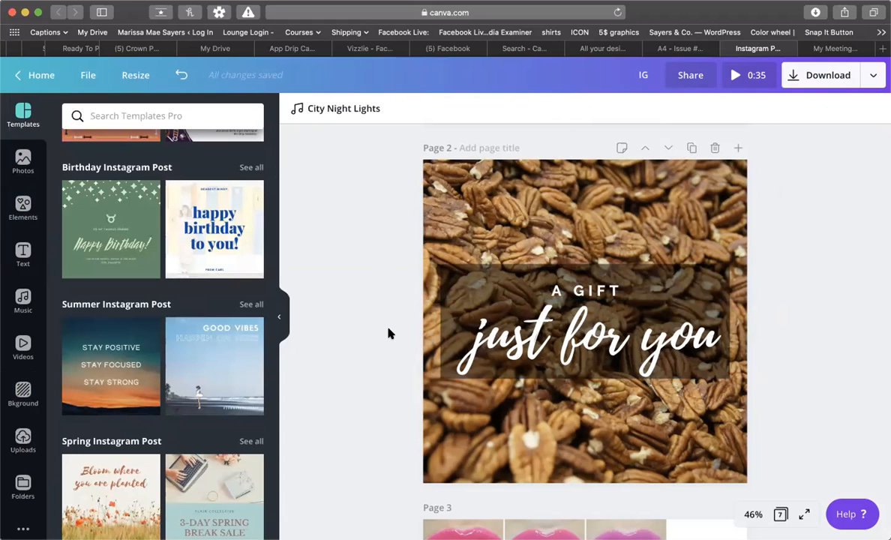
pyautogui.scroll(-1, 389, 333)
pyautogui.scroll(6, 389, 333)
pyautogui.scroll(-5, 389, 333)
pyautogui.scroll(5, 389, 333)
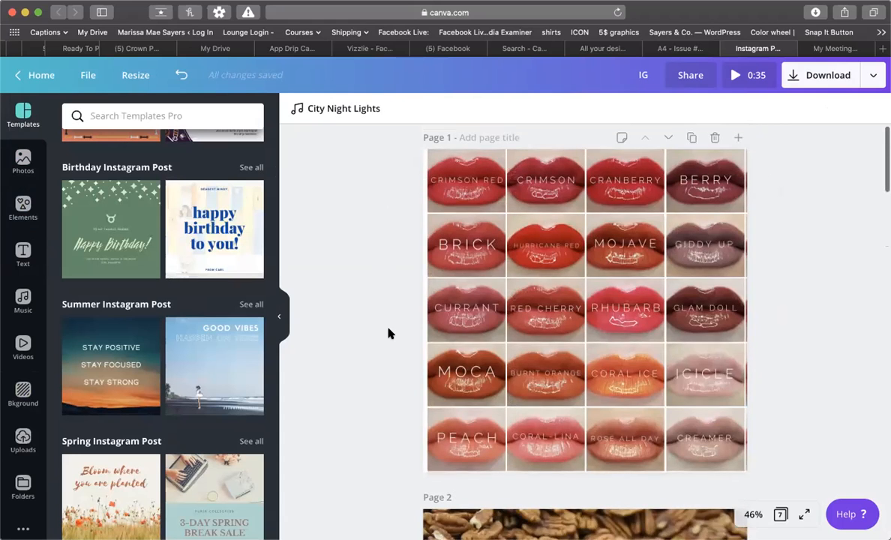
pyautogui.scroll(-6, 389, 333)
pyautogui.scroll(2, 495, 144)
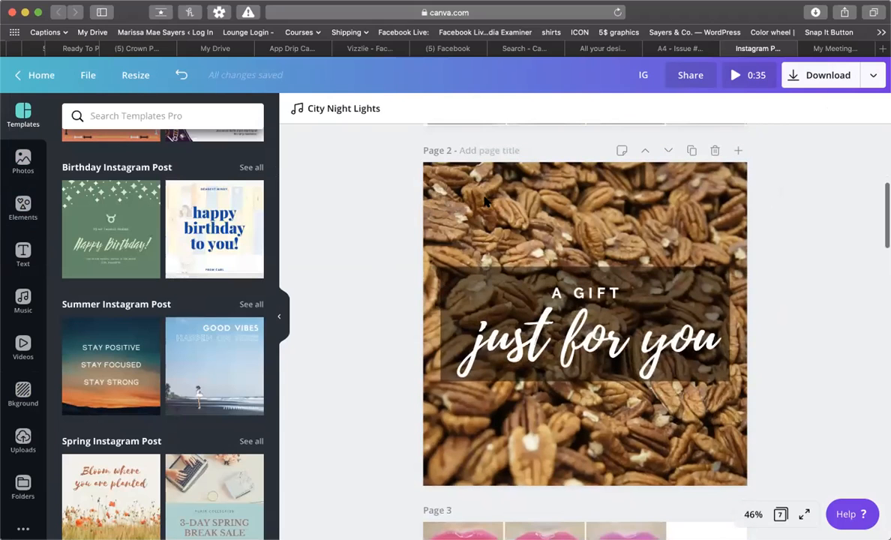
# Create resized copies of the Instagram post design in the Facebook Post and Pinterest Pin formats
pyautogui.click(474, 180)
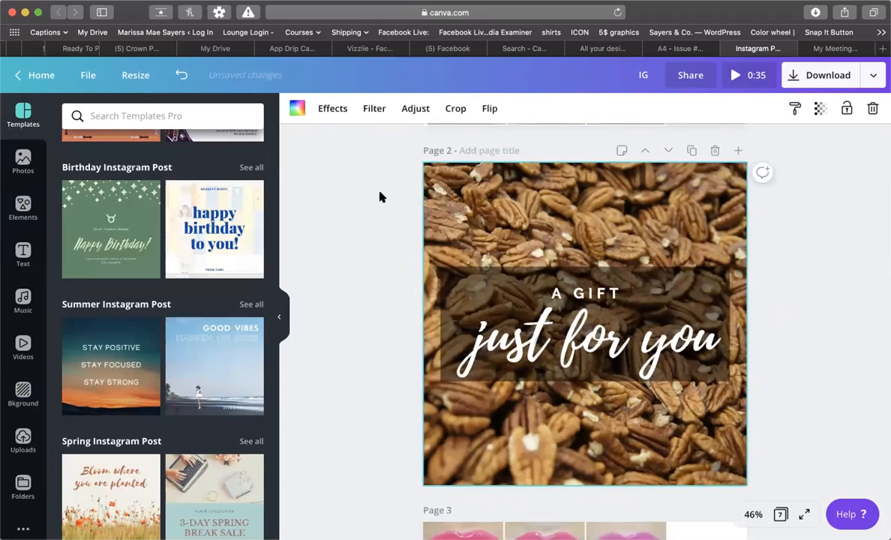
pyautogui.click(132, 78)
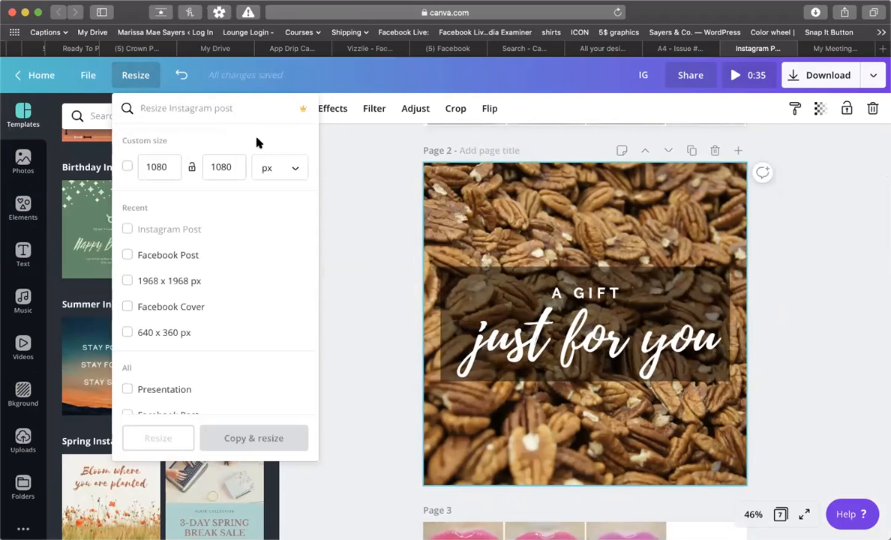
pyautogui.click(128, 256)
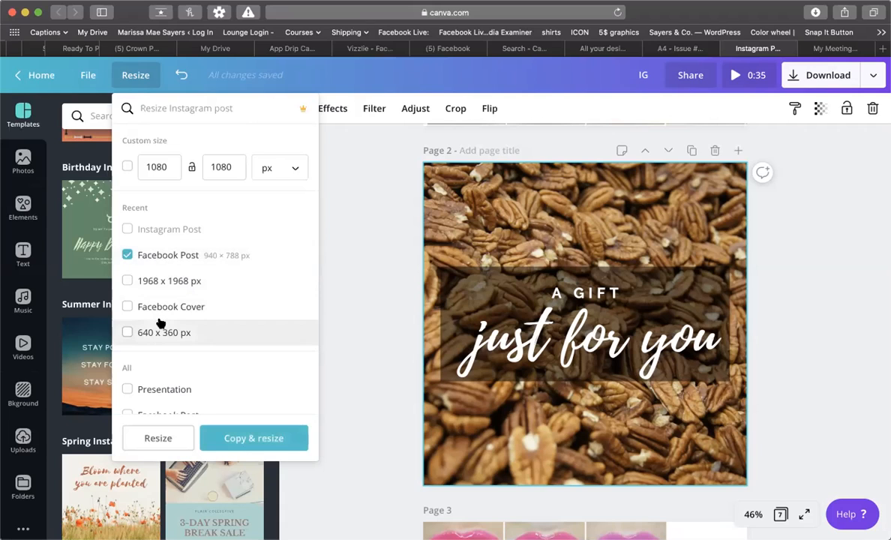
pyautogui.scroll(-3, 159, 319)
pyautogui.scroll(-3, 159, 323)
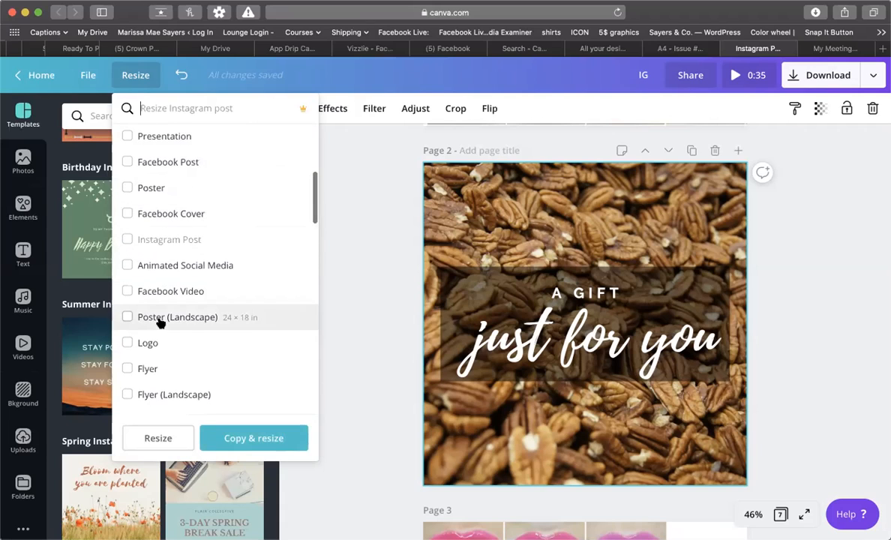
pyautogui.scroll(-2, 159, 322)
pyautogui.scroll(-8, 159, 323)
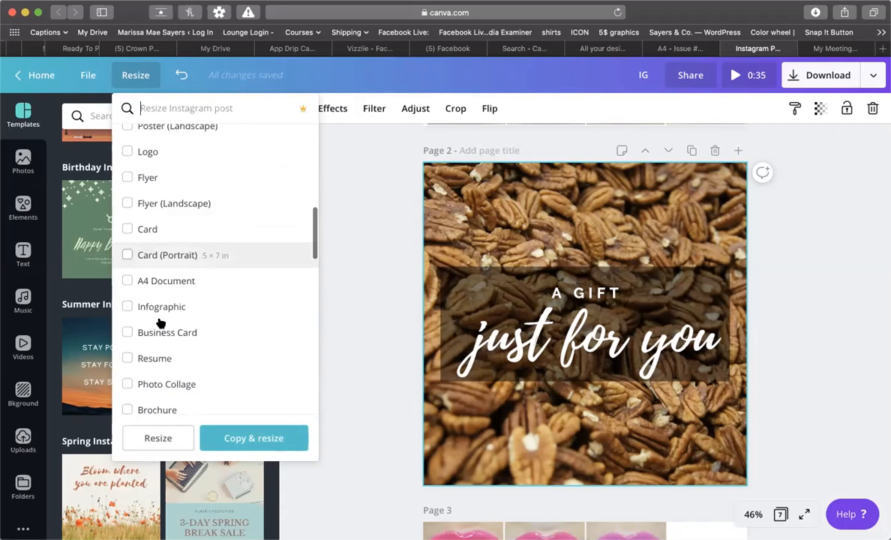
pyautogui.scroll(-10, 158, 322)
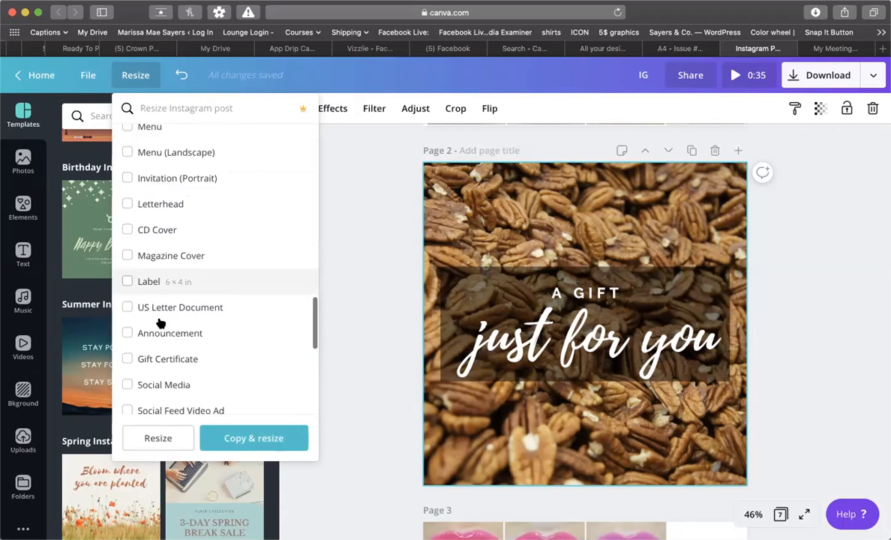
pyautogui.scroll(-3, 160, 323)
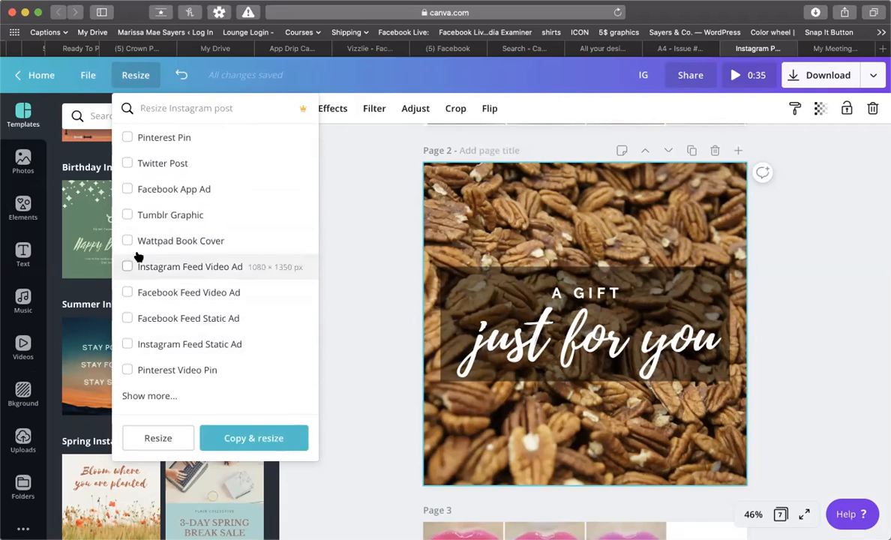
pyautogui.scroll(2, 140, 212)
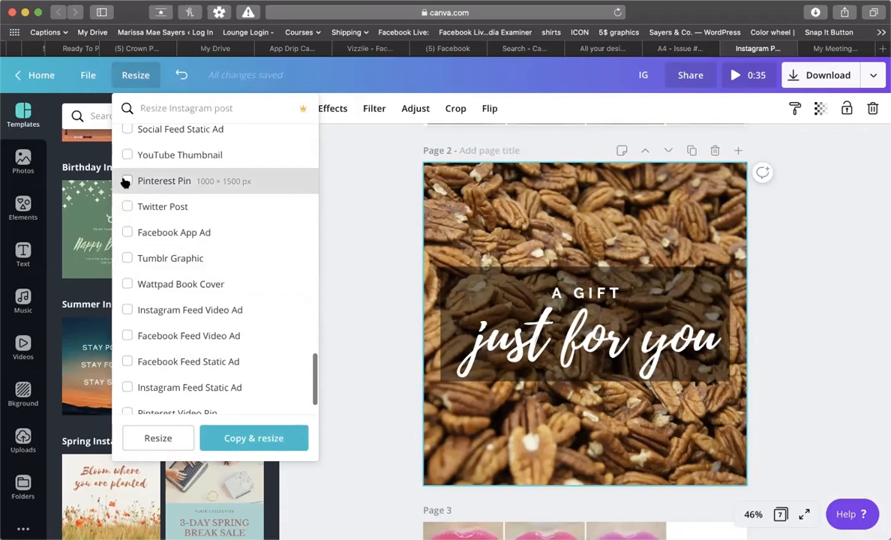
pyautogui.click(124, 180)
pyautogui.scroll(15, 200, 219)
pyautogui.scroll(8, 199, 218)
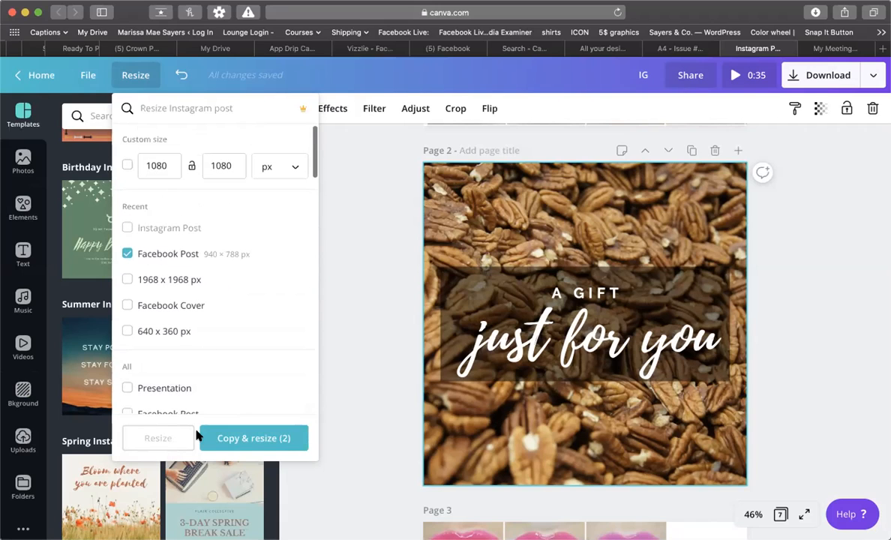
pyautogui.click(250, 438)
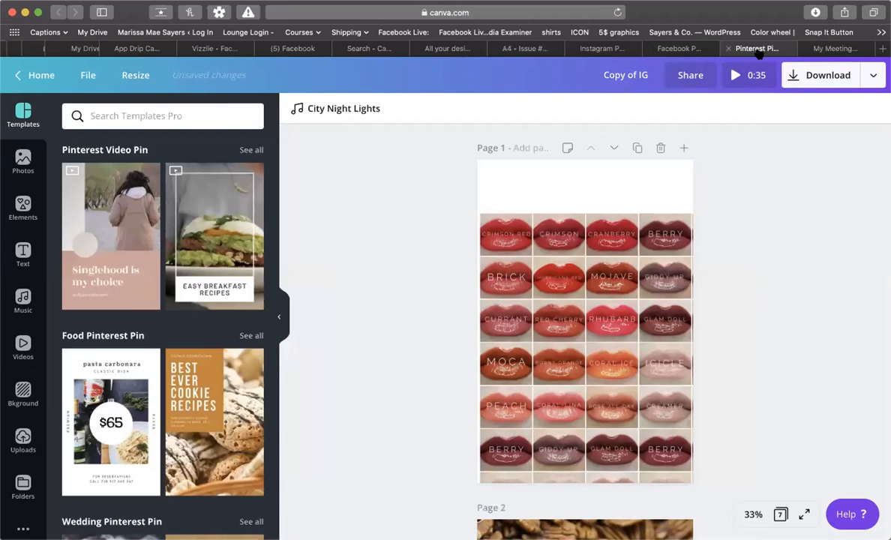
# Switch to the Facebook Post copy and move page 1's lip colour grid to the page's left edge
pyautogui.click(673, 48)
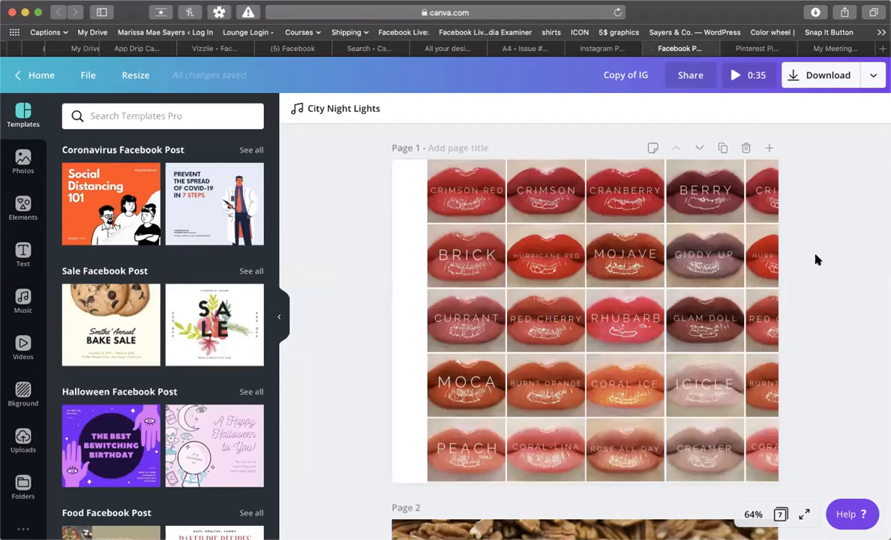
pyautogui.moveTo(485, 290); pyautogui.dragTo(690, 330)
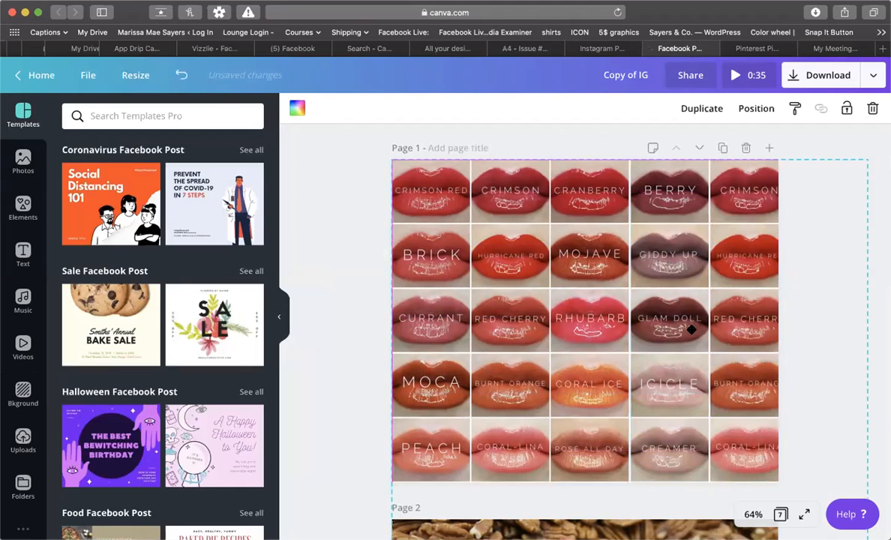
# Switch to the Pinterest Pin copy, then enlarge page 1's lip colour grids and move them up to fill the page
pyautogui.click(784, 178)
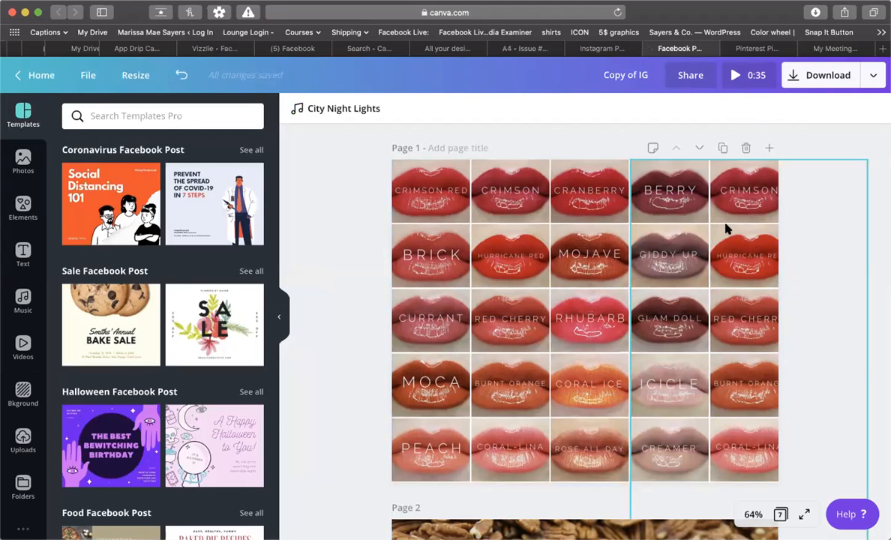
pyautogui.click(759, 51)
pyautogui.moveTo(422, 229); pyautogui.dragTo(728, 474)
pyautogui.moveTo(658, 414); pyautogui.dragTo(657, 372)
pyautogui.moveTo(793, 470); pyautogui.dragTo(800, 477)
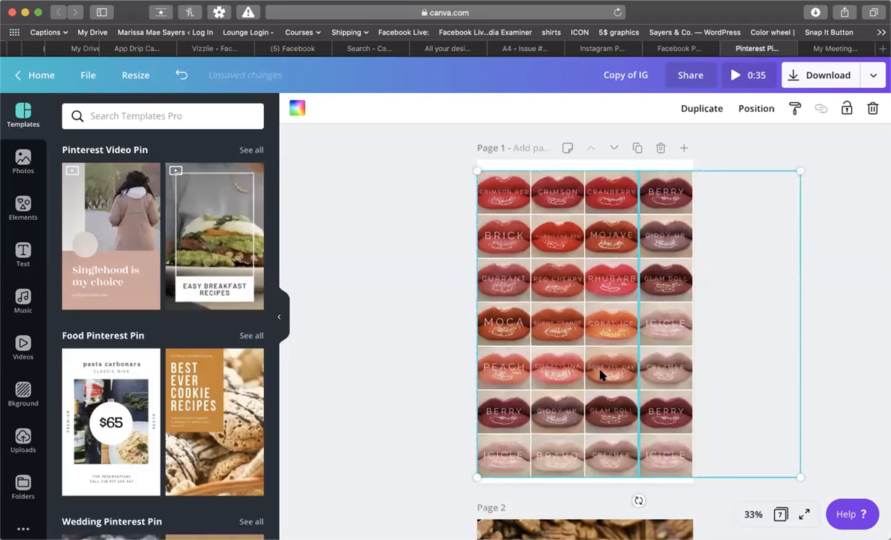
pyautogui.click(474, 354)
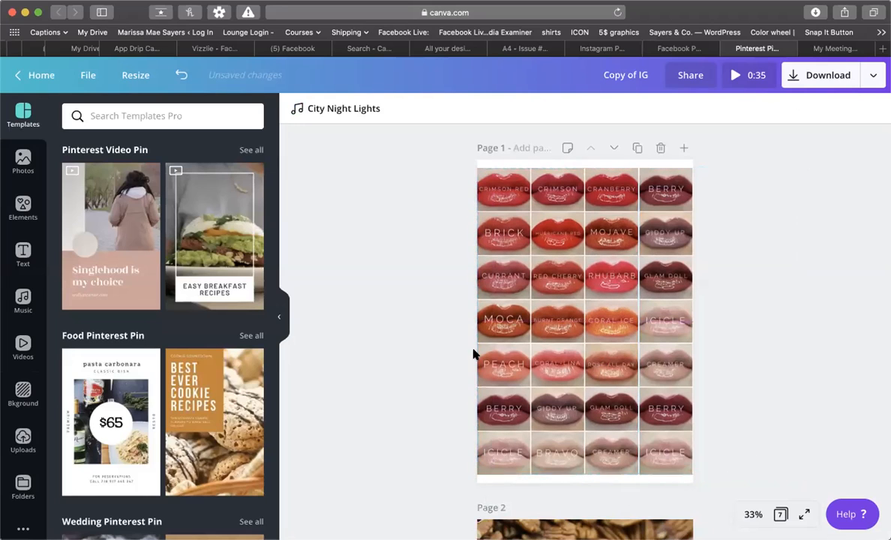
pyautogui.scroll(-5, 528, 342)
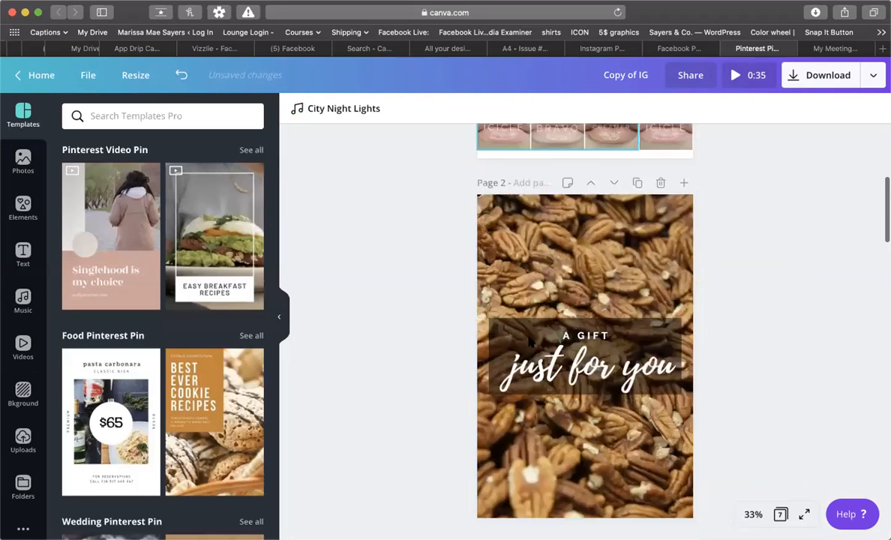
pyautogui.scroll(-2, 528, 341)
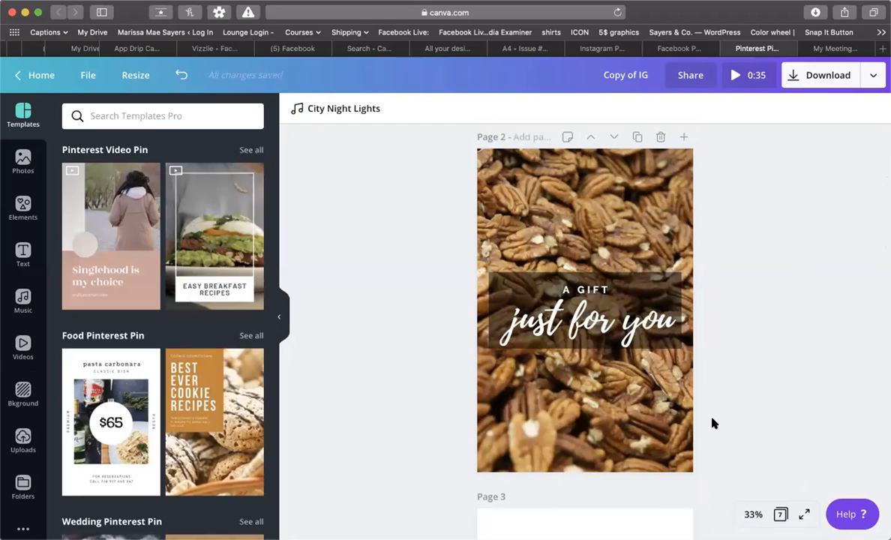
# Switch to the Facebook Post copy and delete the photos from the top two cells of page 1's fifth grid column
pyautogui.click(689, 49)
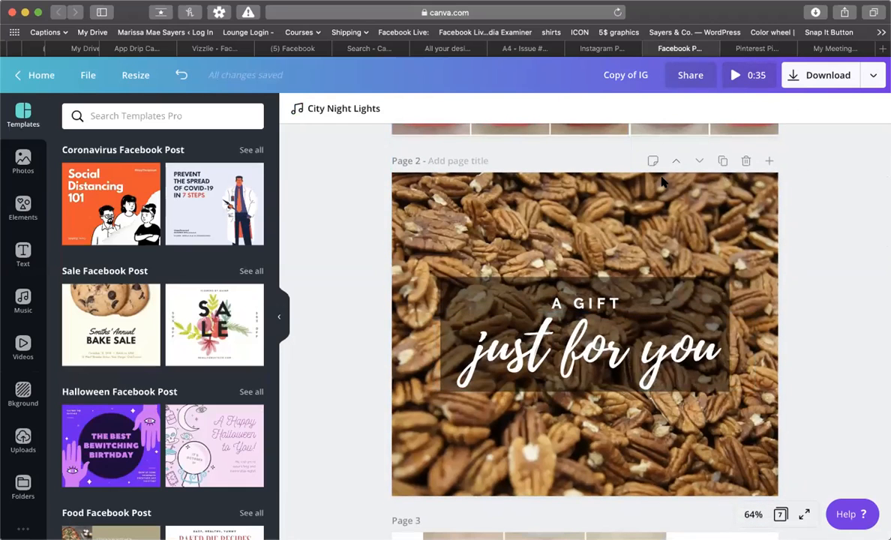
pyautogui.scroll(3, 662, 181)
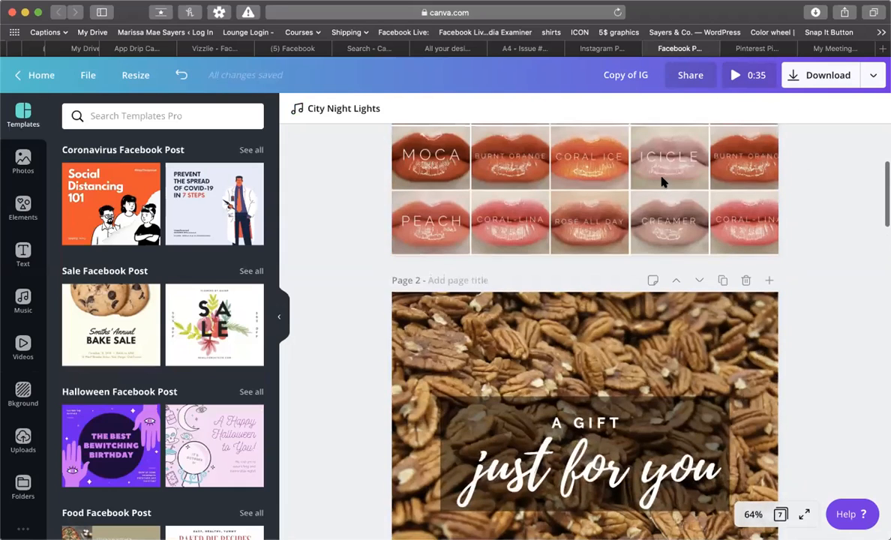
pyautogui.scroll(5, 561, 192)
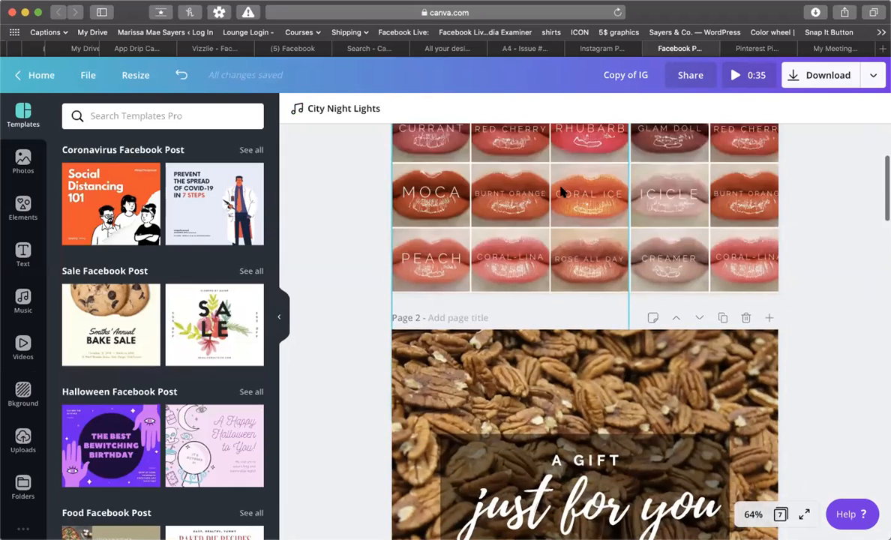
pyautogui.scroll(1, 561, 192)
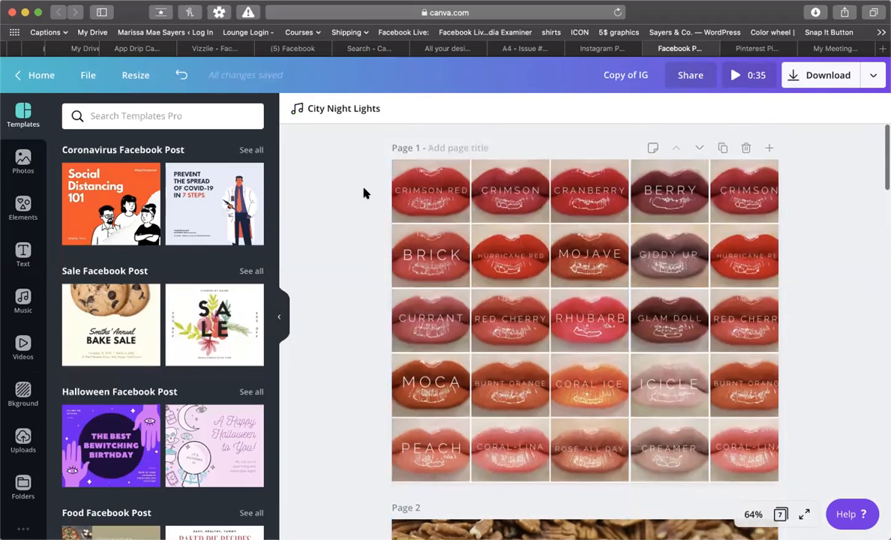
pyautogui.doubleClick(746, 198)
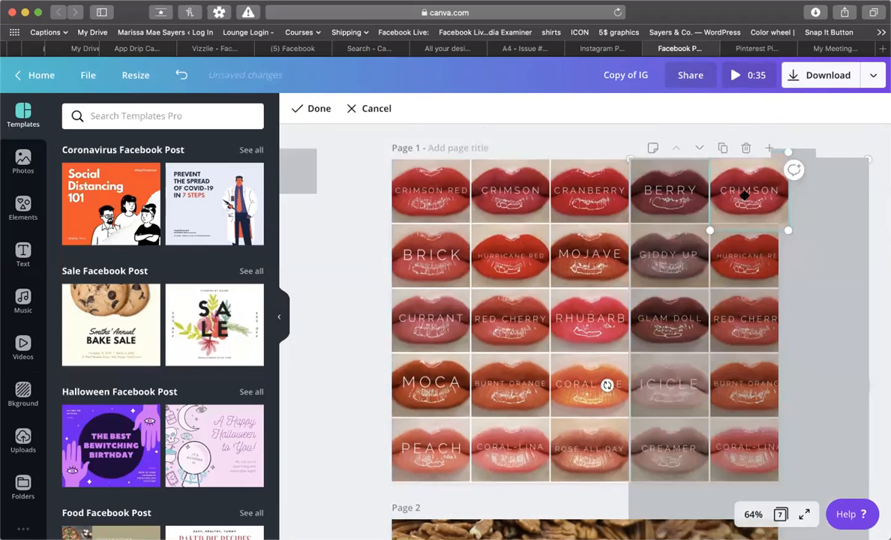
pyautogui.press('Delete')
pyautogui.click(746, 283)
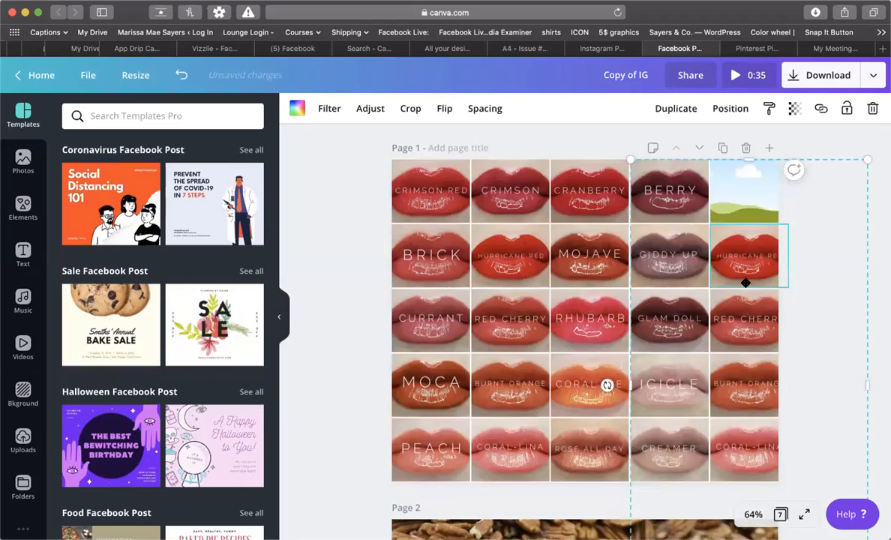
pyautogui.press('Delete')
pyautogui.click(324, 205)
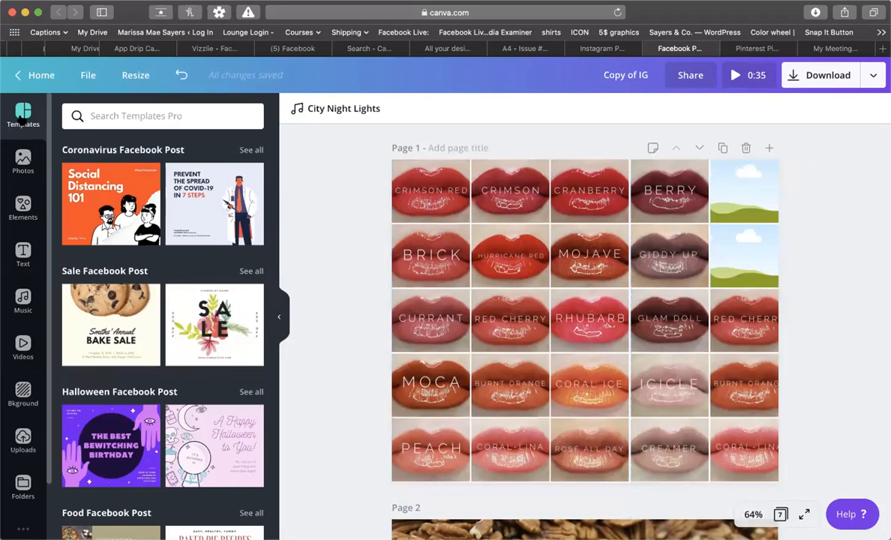
# Cover page 1's fifth grid column with a white square stretched beyond the page's upper and lower edges
pyautogui.click(23, 217)
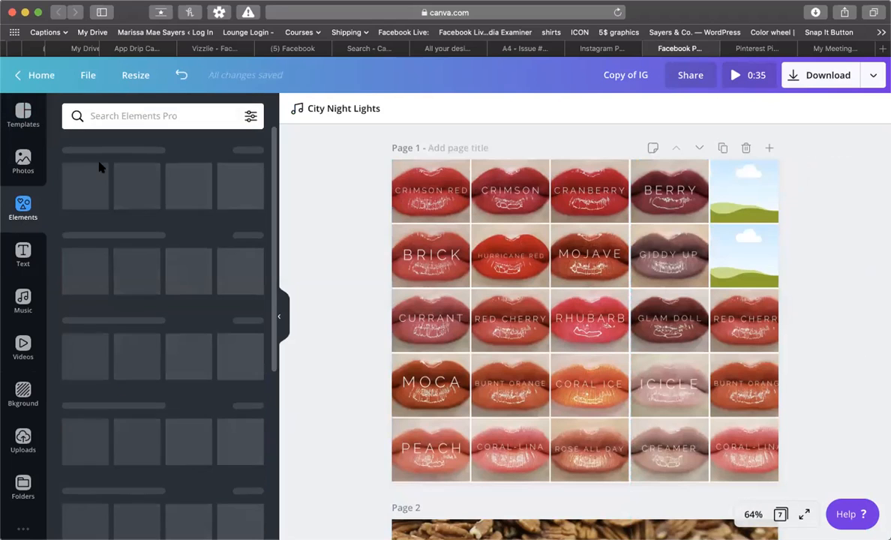
pyautogui.click(76, 191)
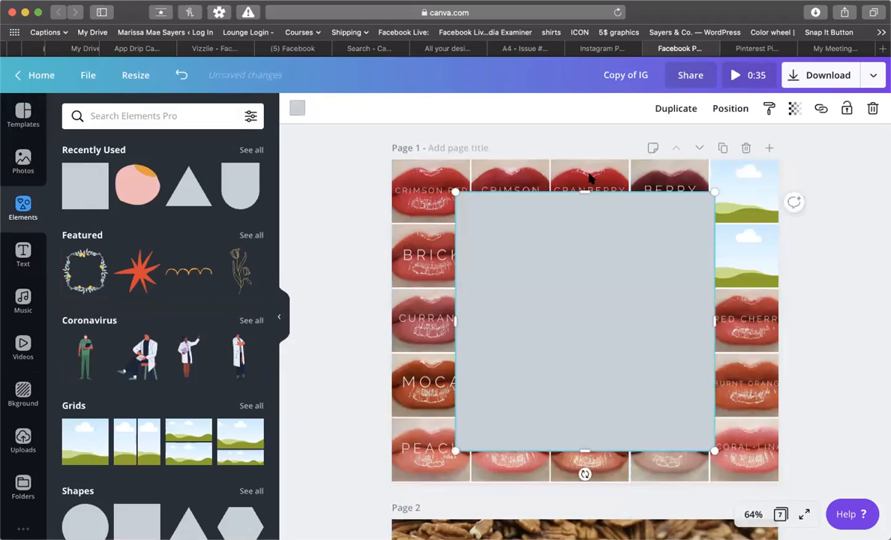
pyautogui.moveTo(585, 191); pyautogui.dragTo(584, 152)
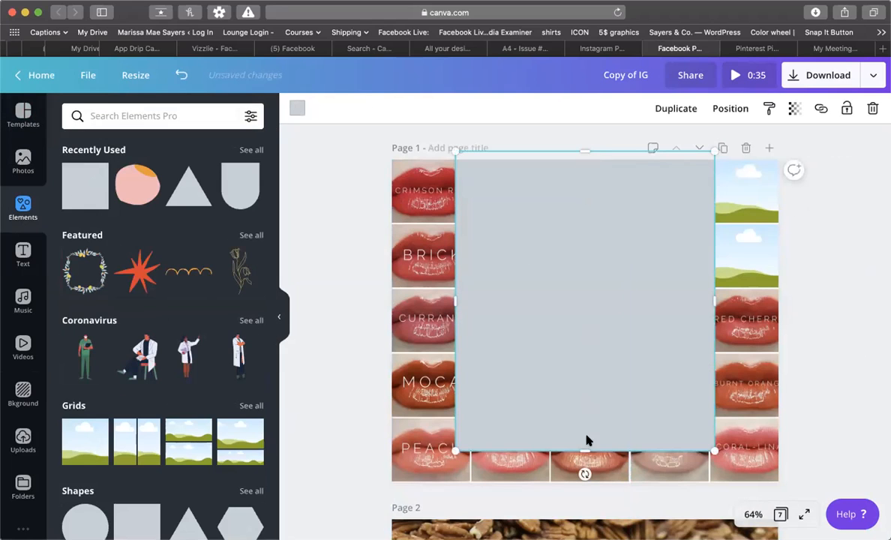
pyautogui.moveTo(587, 451); pyautogui.dragTo(586, 488)
pyautogui.moveTo(573, 390); pyautogui.dragTo(827, 383)
pyautogui.moveTo(745, 365); pyautogui.dragTo(745, 365)
pyautogui.click(294, 112)
pyautogui.click(145, 232)
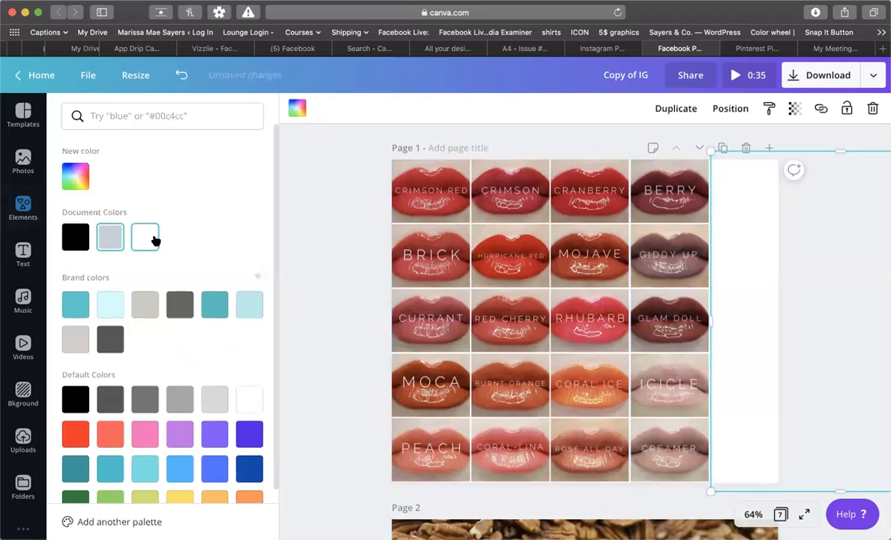
pyautogui.press('Escape')
# Move the lip colour grids and the white cover together to the right, centring the four visible columns on page 1
pyautogui.moveTo(650, 365); pyautogui.dragTo(780, 431)
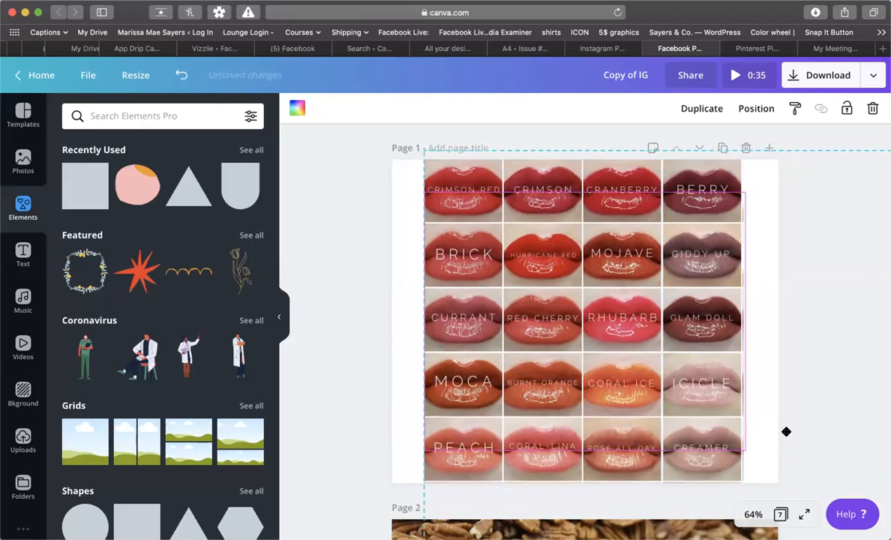
pyautogui.moveTo(786, 432); pyautogui.dragTo(786, 432)
pyautogui.click(308, 411)
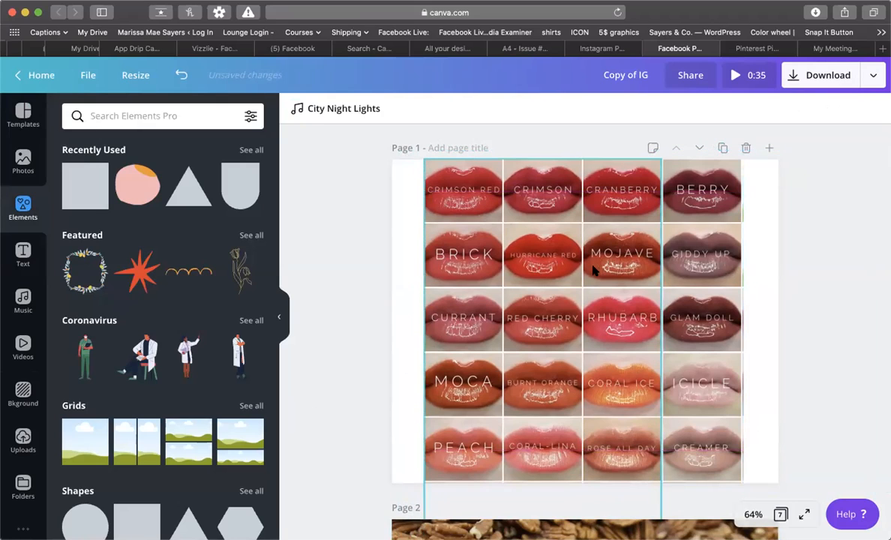
# Delete the white shape covering page 1's fifth grid column and undo the deletion
pyautogui.click(767, 236)
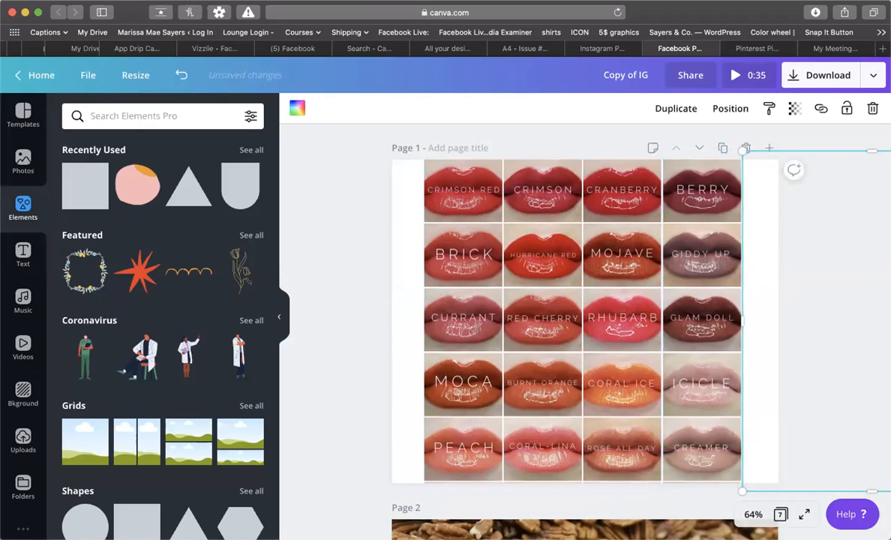
pyautogui.click(367, 267)
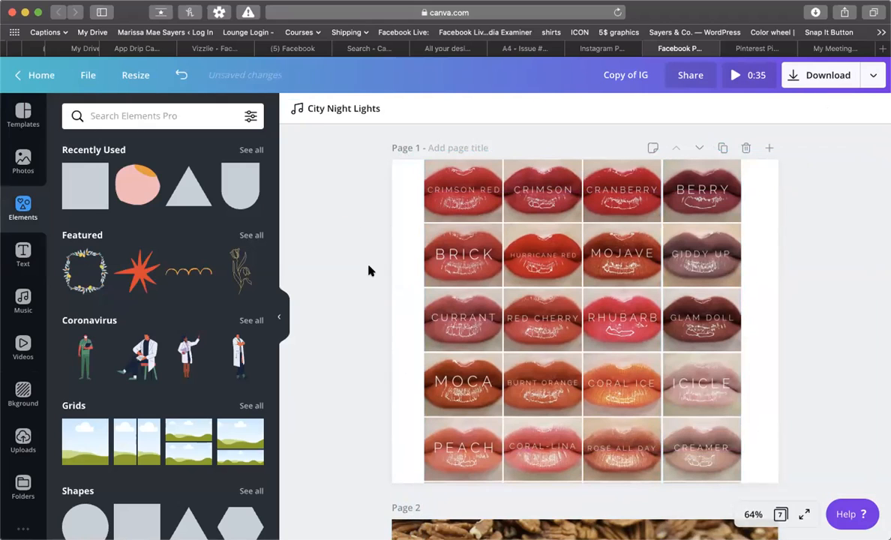
pyautogui.click(792, 216)
pyautogui.press('Delete')
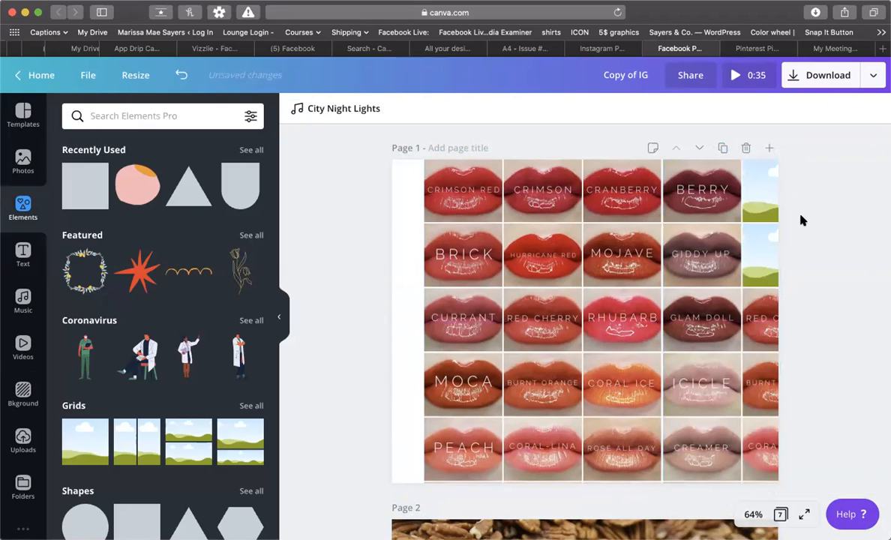
pyautogui.press('super+z')
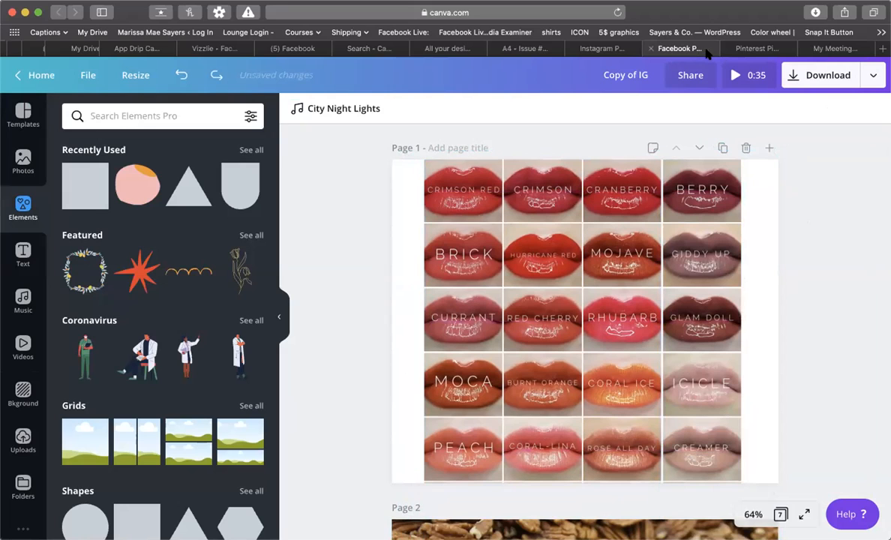
# Switch to the Pinterest Pin copy and look through its pages for how the layouts fit the taller format
pyautogui.hotkey('ctrl', 'Tab')
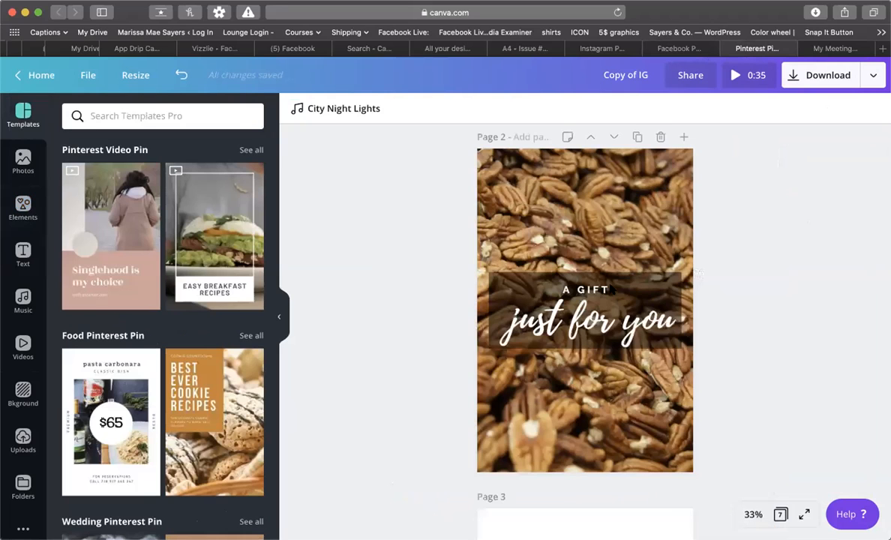
pyautogui.scroll(5, 608, 288)
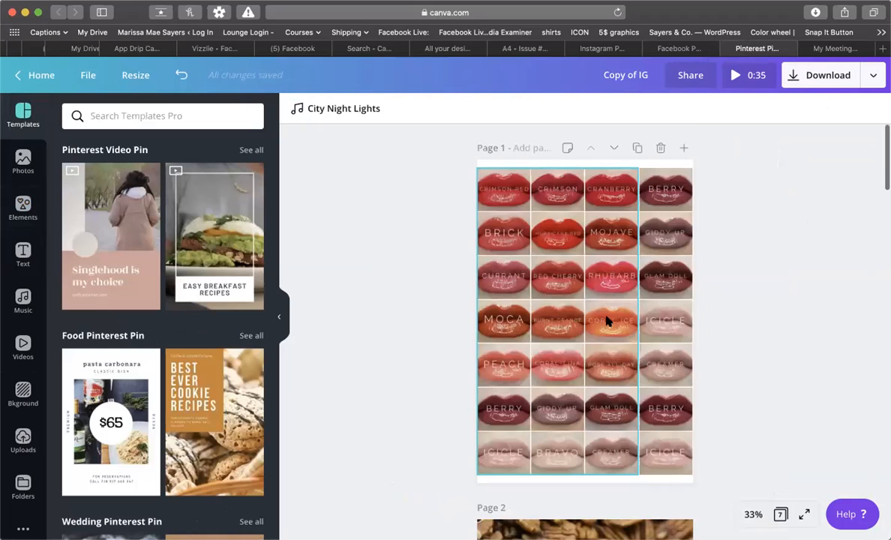
pyautogui.scroll(-3, 608, 317)
pyautogui.scroll(-8, 608, 321)
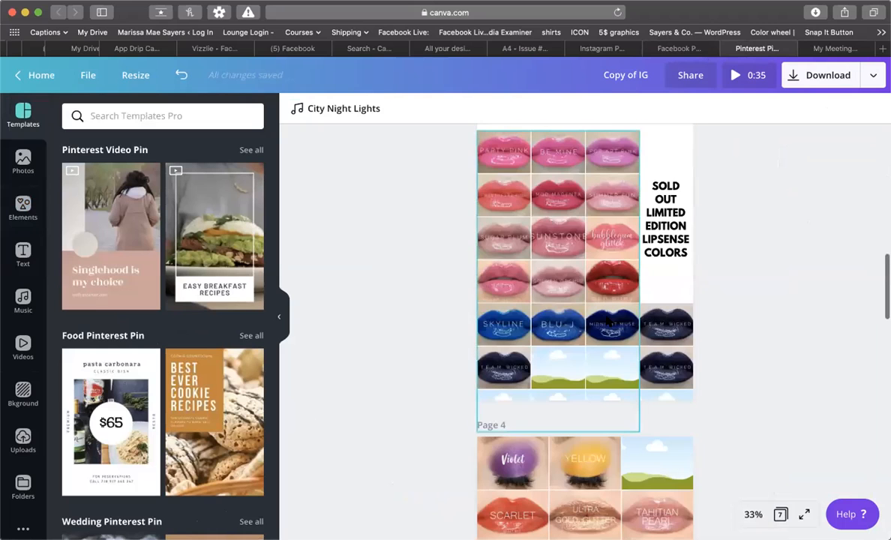
pyautogui.scroll(10, 608, 318)
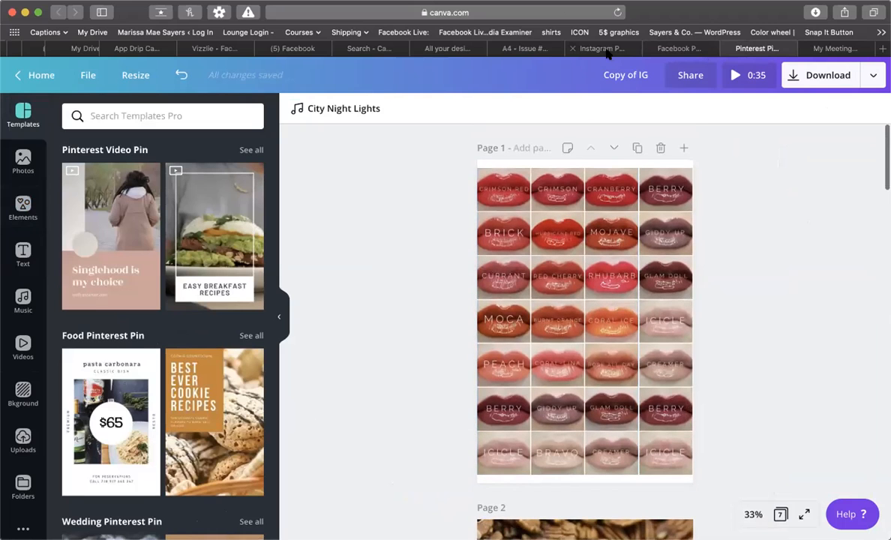
# Return to the design search page, search for "logo" and open the Logo templates
pyautogui.click(380, 49)
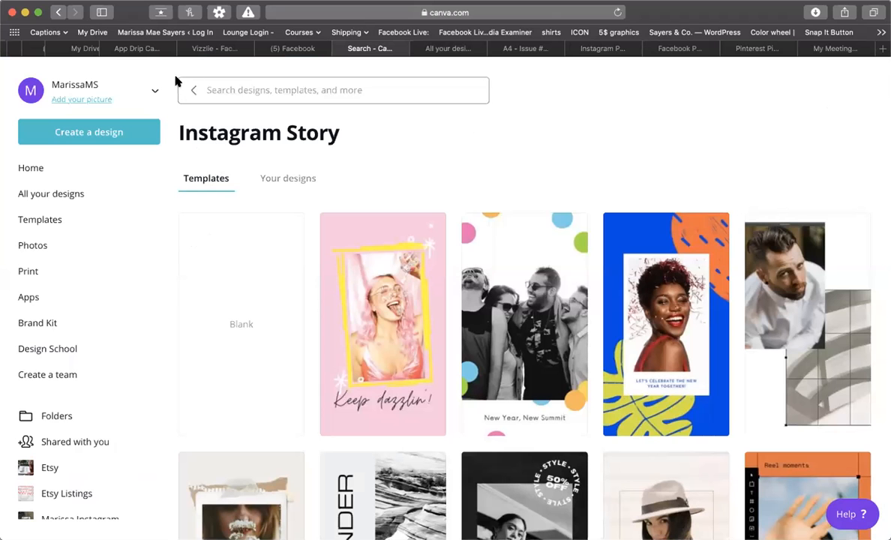
pyautogui.click(236, 79)
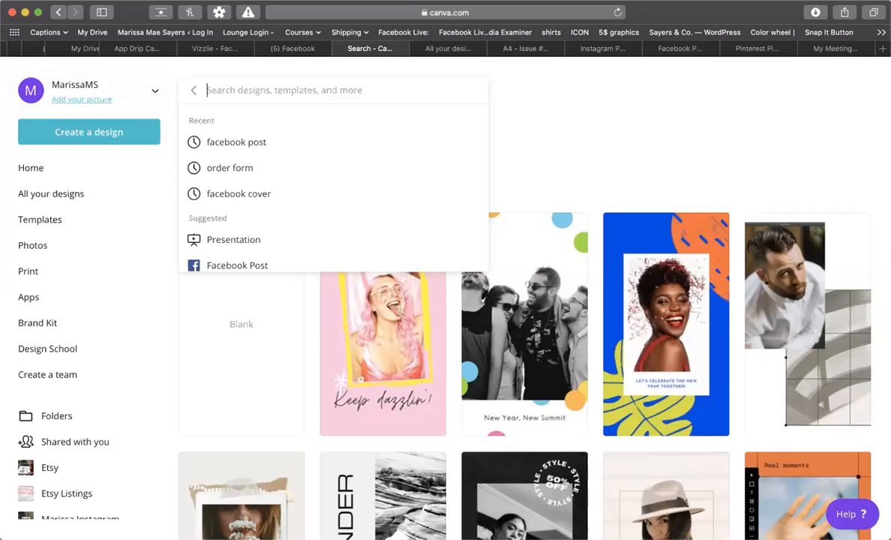
pyautogui.write('logo')
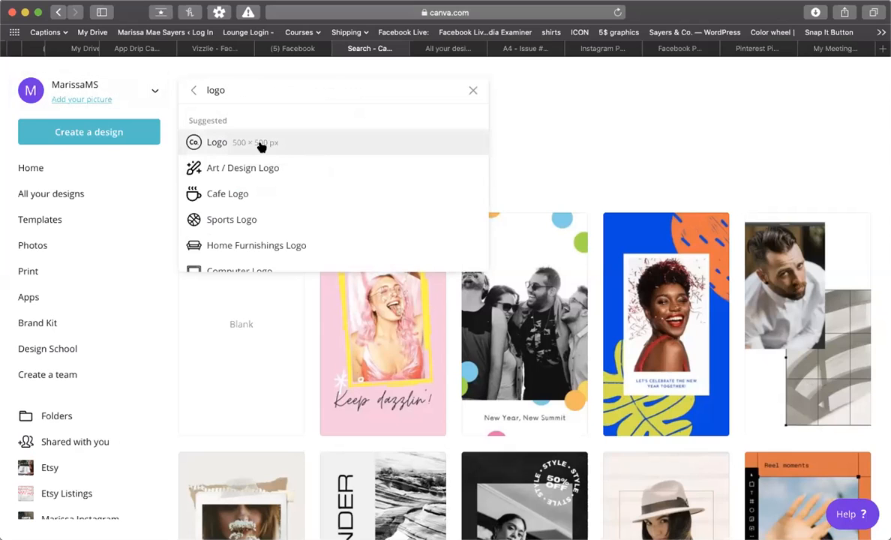
pyautogui.click(240, 142)
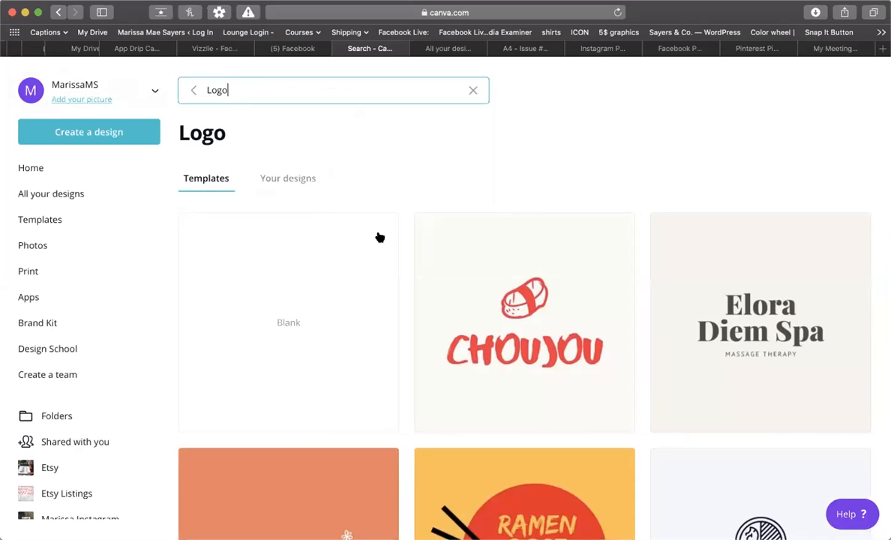
# Clear the logo search and look through the recent searches and suggested design types
pyautogui.moveTo(275, 89); pyautogui.dragTo(195, 89)
pyautogui.click(472, 92)
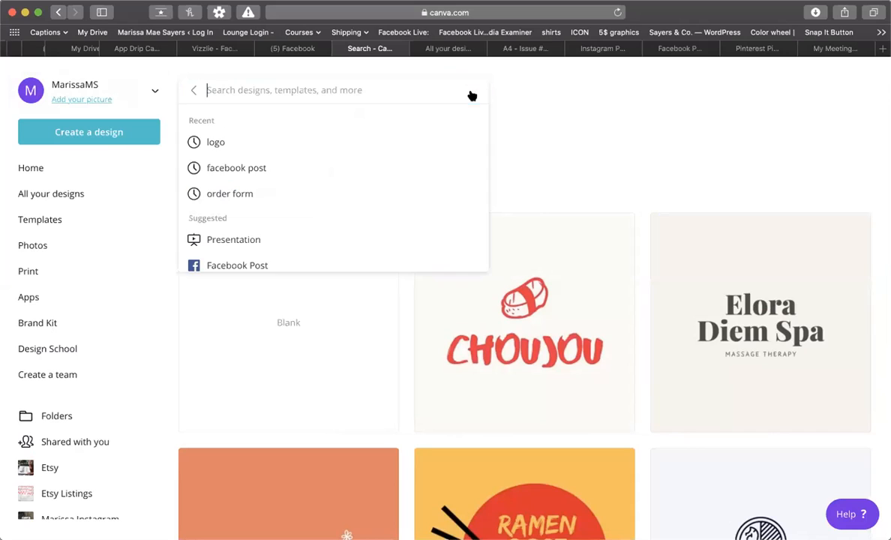
pyautogui.scroll(-3, 248, 204)
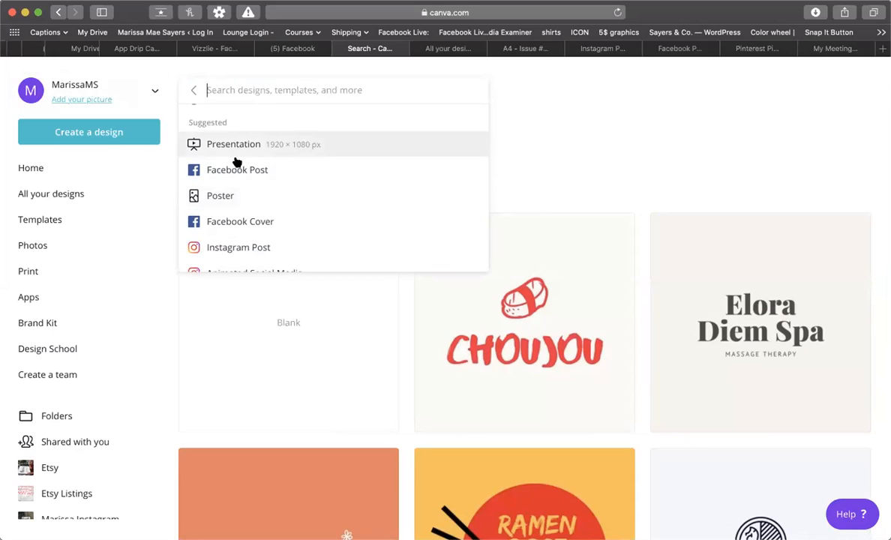
pyautogui.scroll(-1, 250, 203)
pyautogui.scroll(-3, 249, 203)
pyautogui.scroll(6, 248, 201)
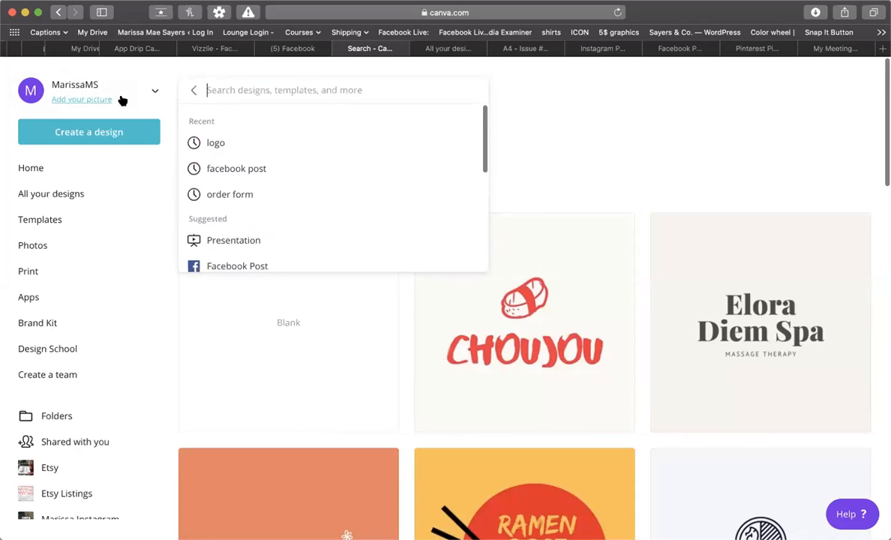
# Go to the home page, look through the suggested design types and start a new Media Kit design
pyautogui.click(30, 171)
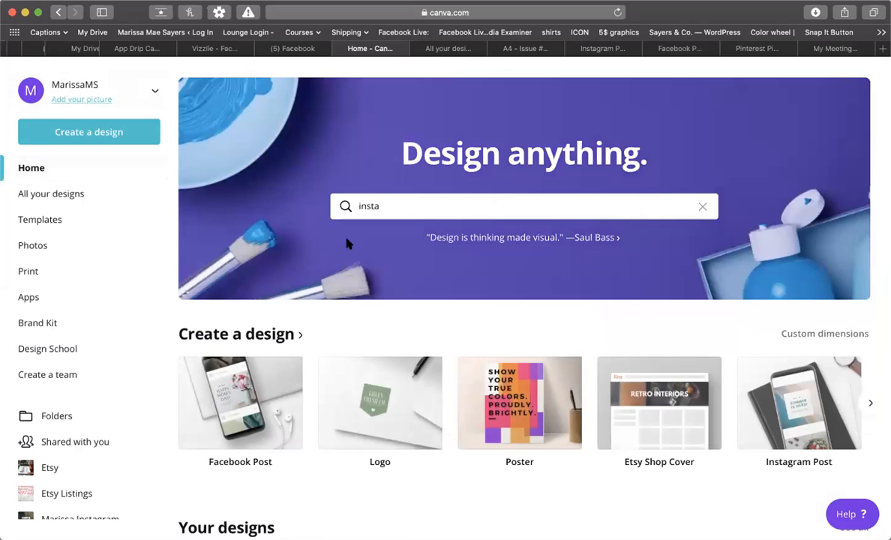
pyautogui.scroll(-5, 536, 341)
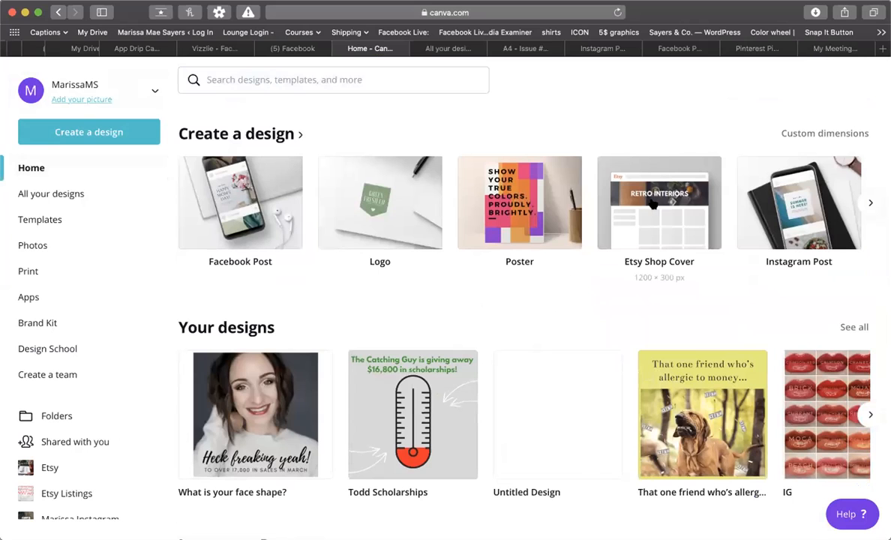
pyautogui.hscroll(5, 652, 204)
pyautogui.hscroll(5, 652, 204)
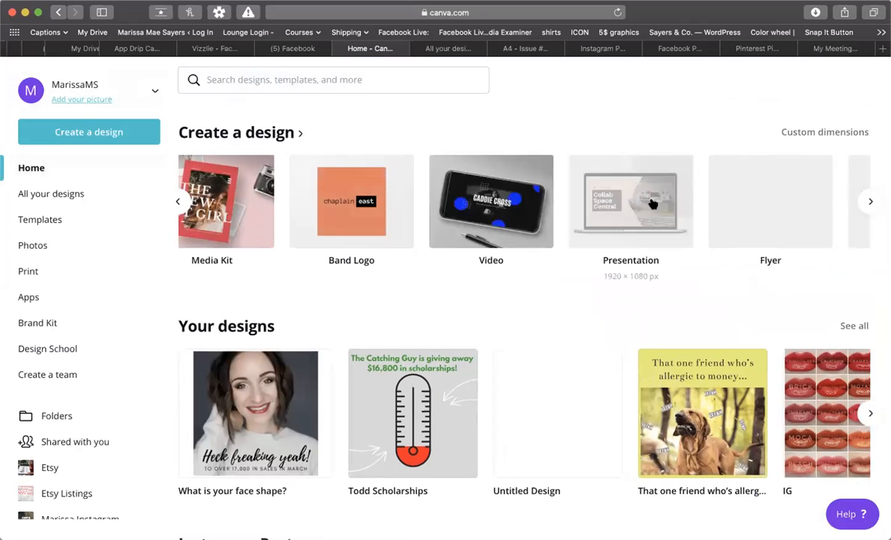
pyautogui.hscroll(5, 652, 204)
pyautogui.hscroll(-5, 651, 203)
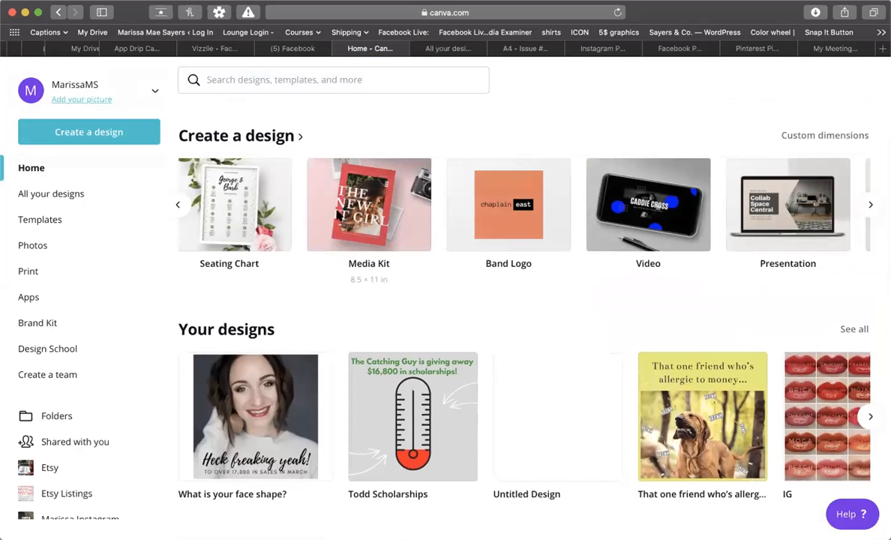
pyautogui.click(337, 216)
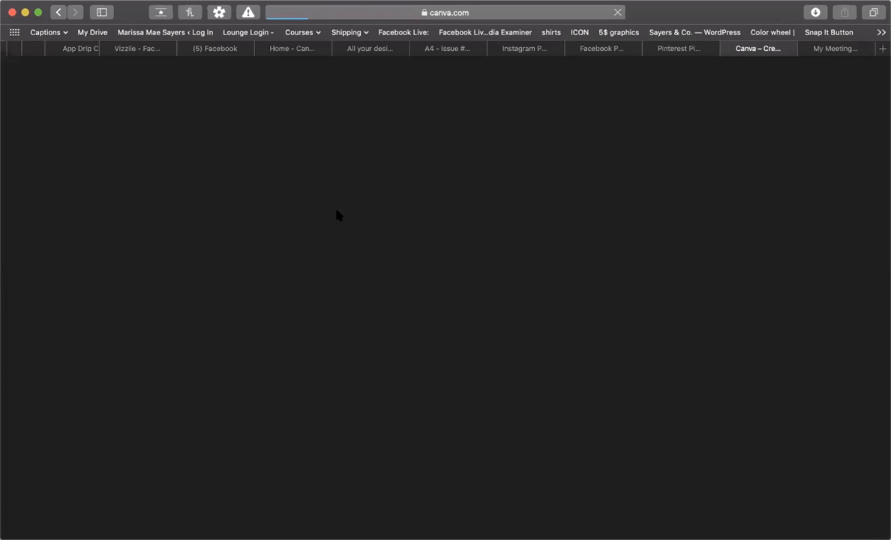
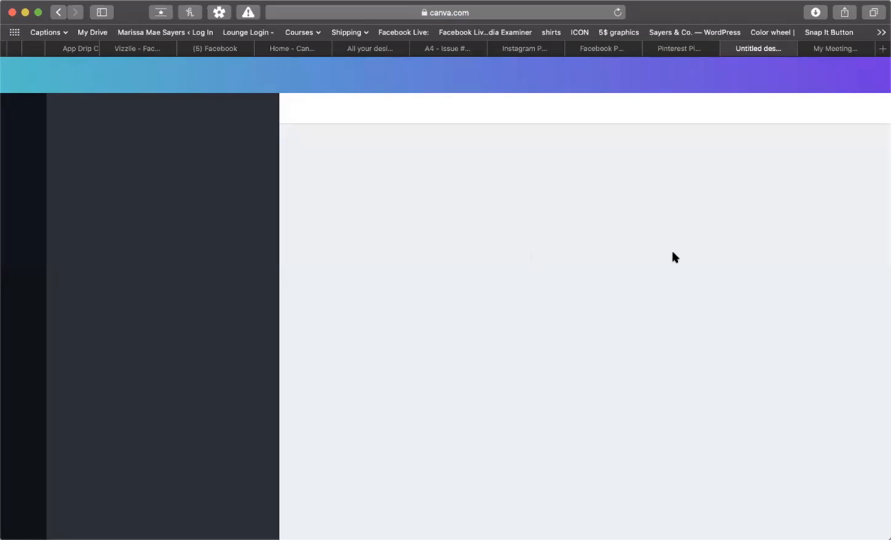
# Close the browser tabs of the Pinterest Pin, Facebook Post, Instagram Post and A4 designs
pyautogui.click(571, 48)
pyautogui.click(571, 48)
pyautogui.click(495, 48)
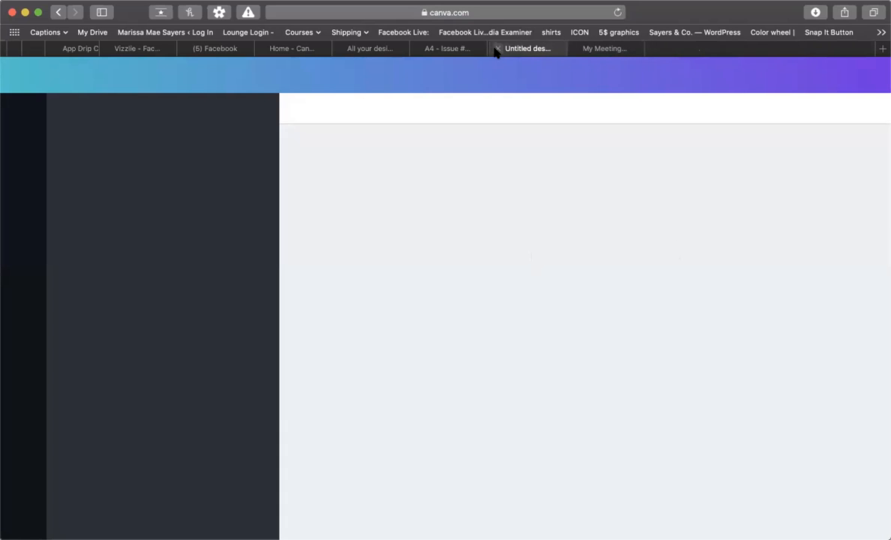
pyautogui.click(417, 48)
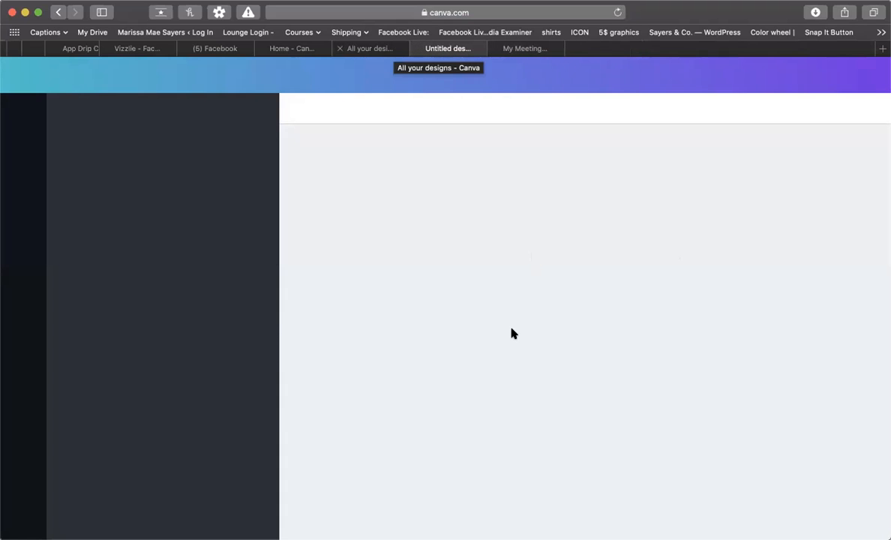
# Return to the overview of all designs, go to the home page and start a new Facebook Post design
pyautogui.click(370, 47)
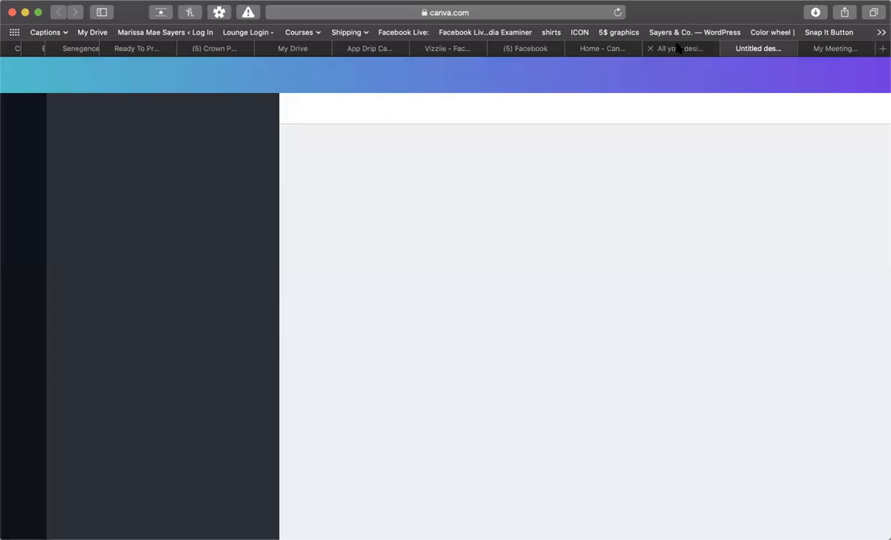
pyautogui.click(677, 48)
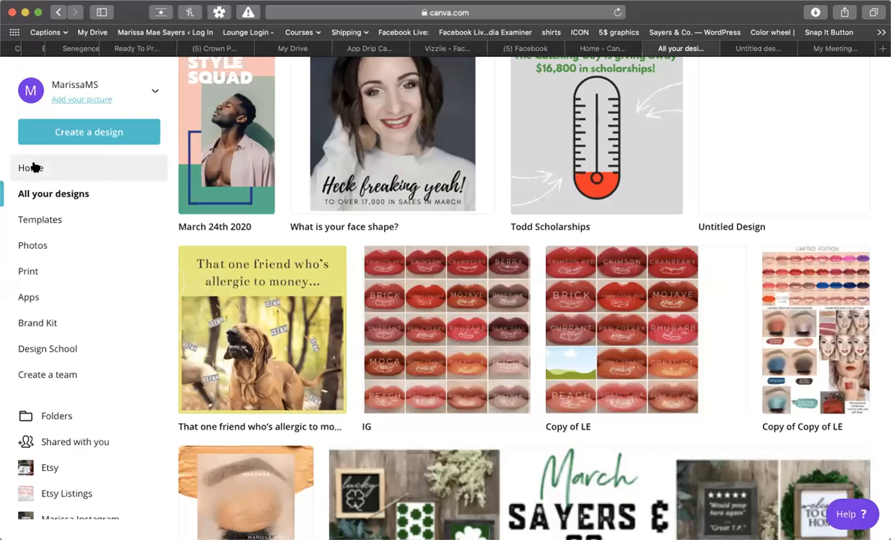
pyautogui.click(33, 168)
pyautogui.scroll(-5, 555, 285)
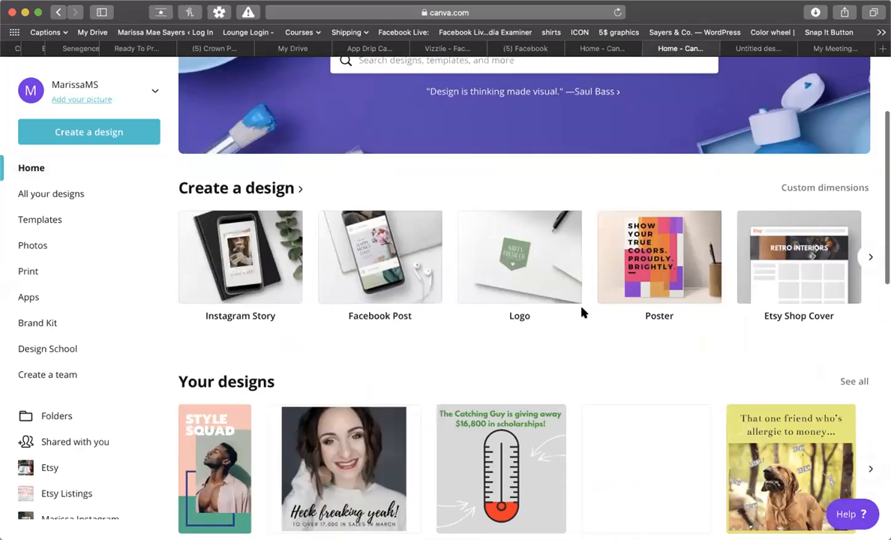
pyautogui.click(360, 258)
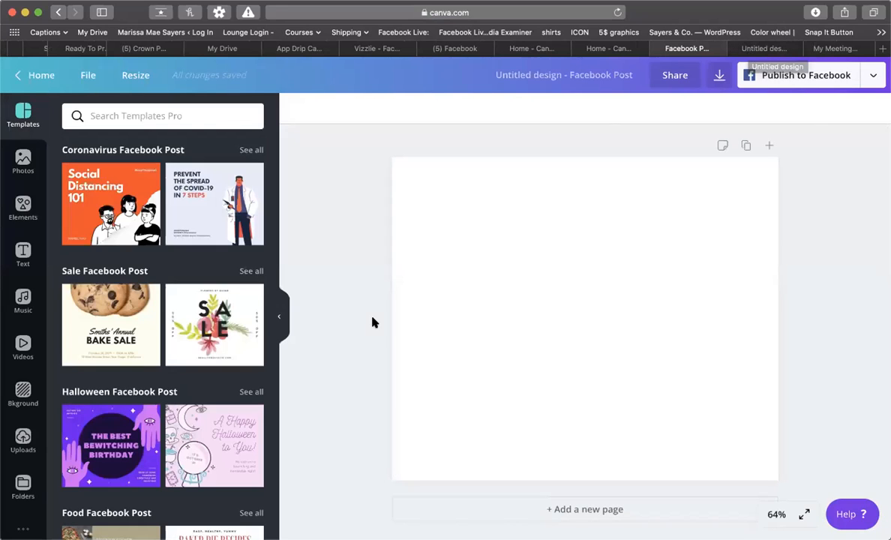
# Look through the suggested Facebook Post templates, search them for "ocean" and examine the matching designs
pyautogui.scroll(-3, 140, 267)
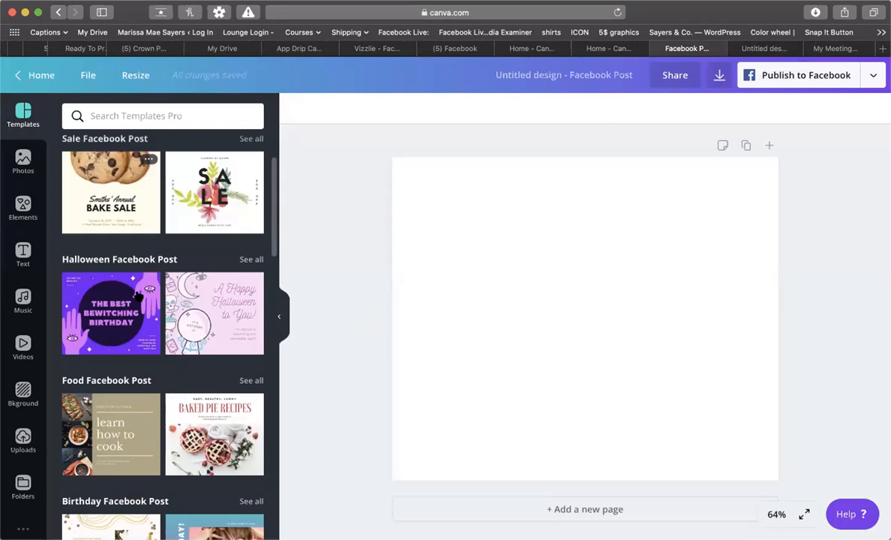
pyautogui.scroll(-2, 136, 295)
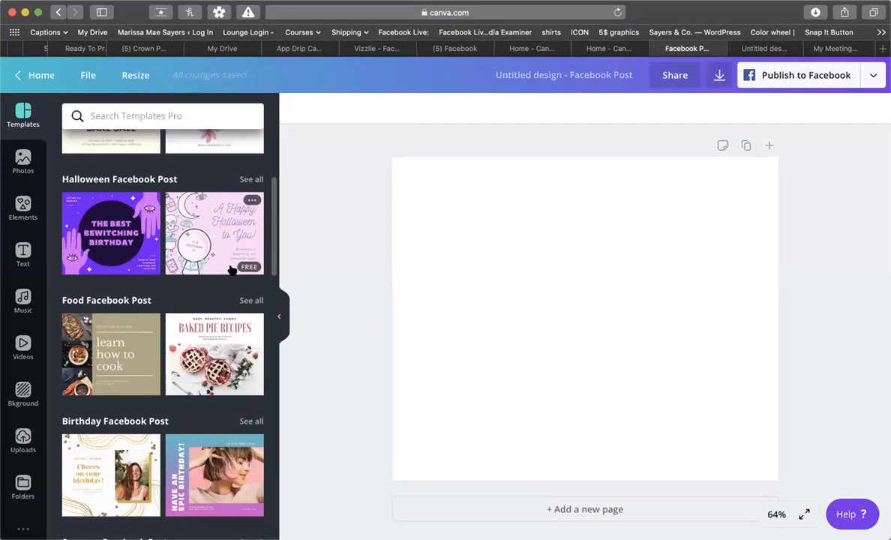
pyautogui.scroll(-4, 216, 340)
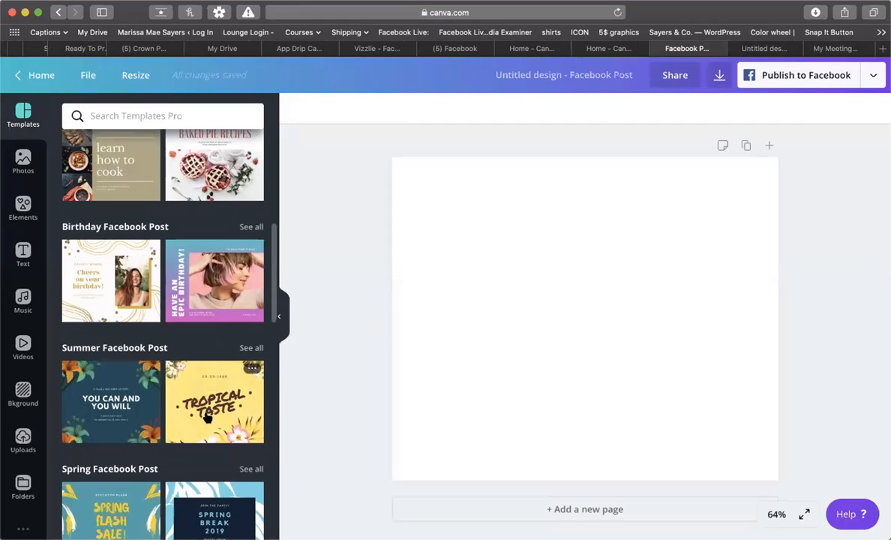
pyautogui.click(151, 118)
pyautogui.write('ocean')
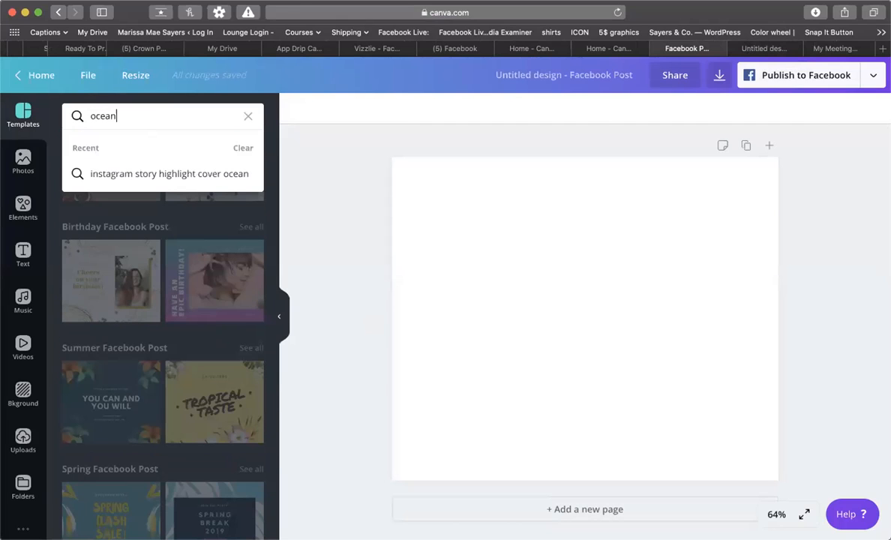
pyautogui.press('Return')
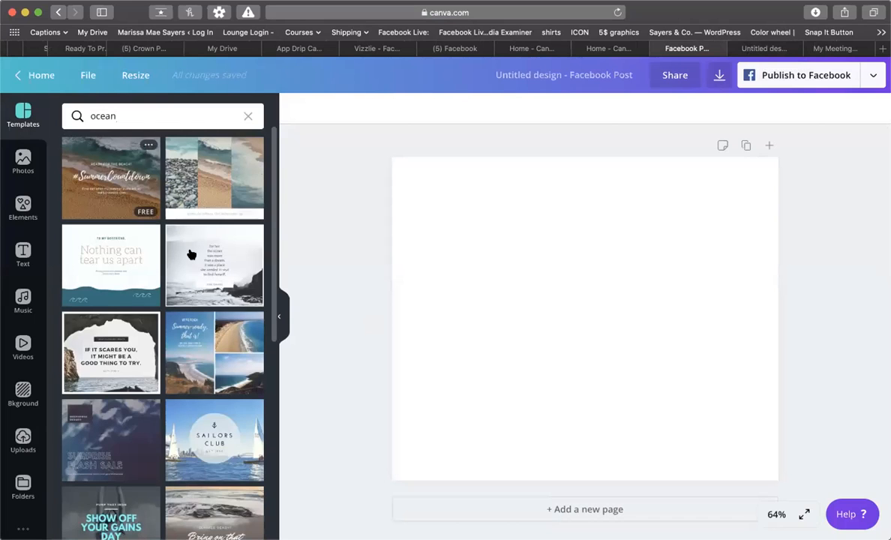
pyautogui.scroll(-10, 180, 414)
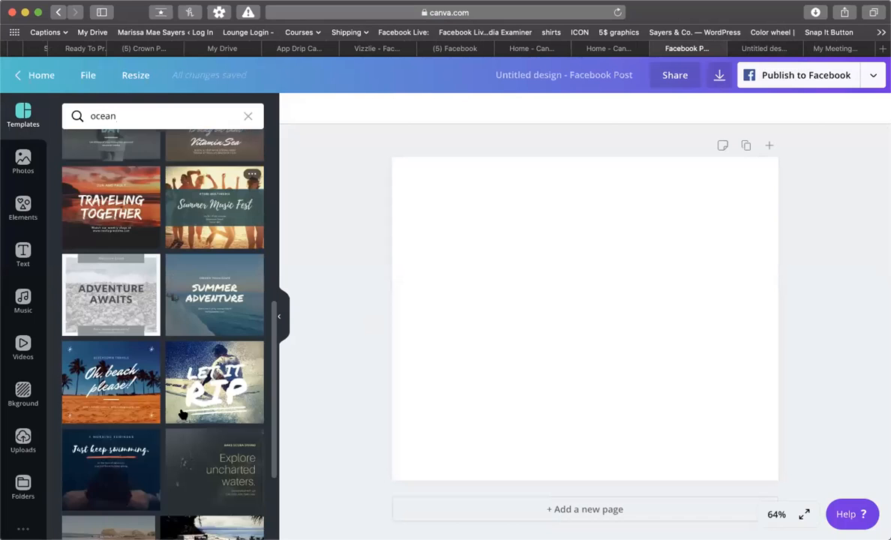
pyautogui.scroll(-2, 182, 415)
pyautogui.scroll(1, 198, 264)
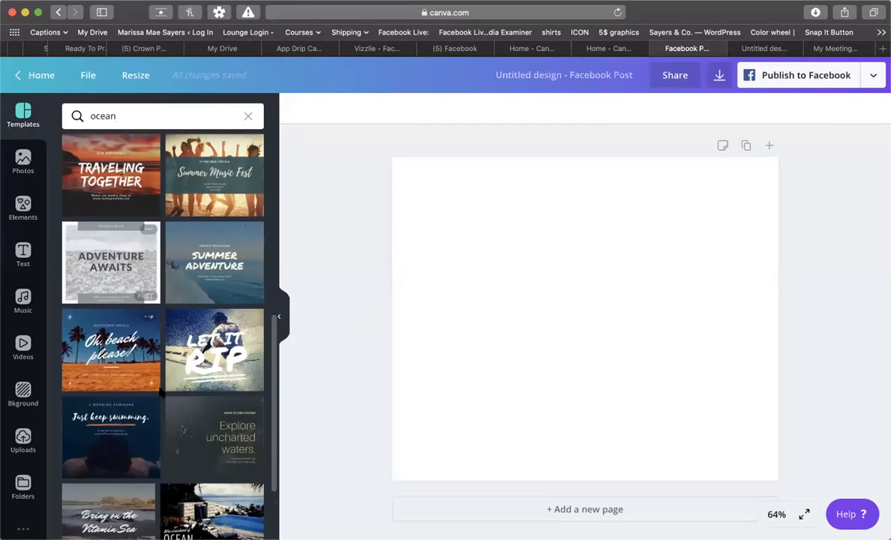
pyautogui.scroll(-3, 210, 405)
pyautogui.scroll(1, 229, 335)
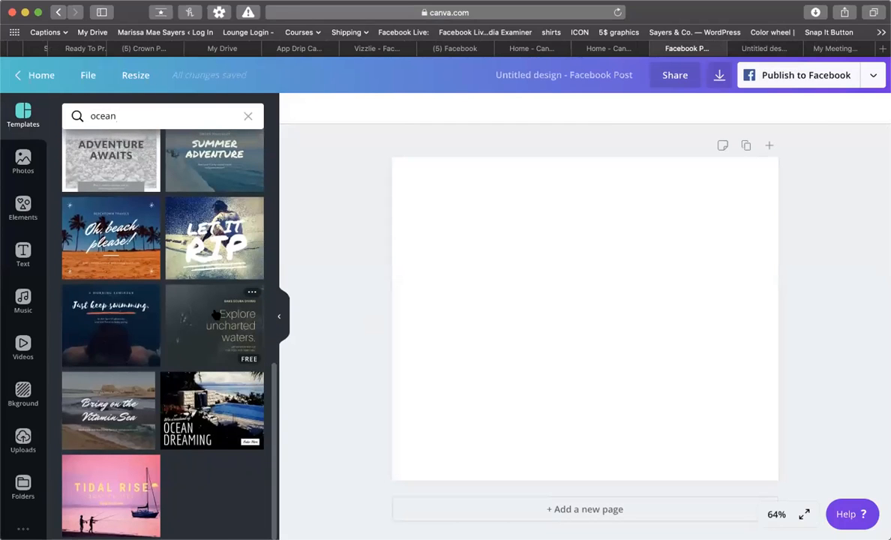
pyautogui.scroll(6, 180, 353)
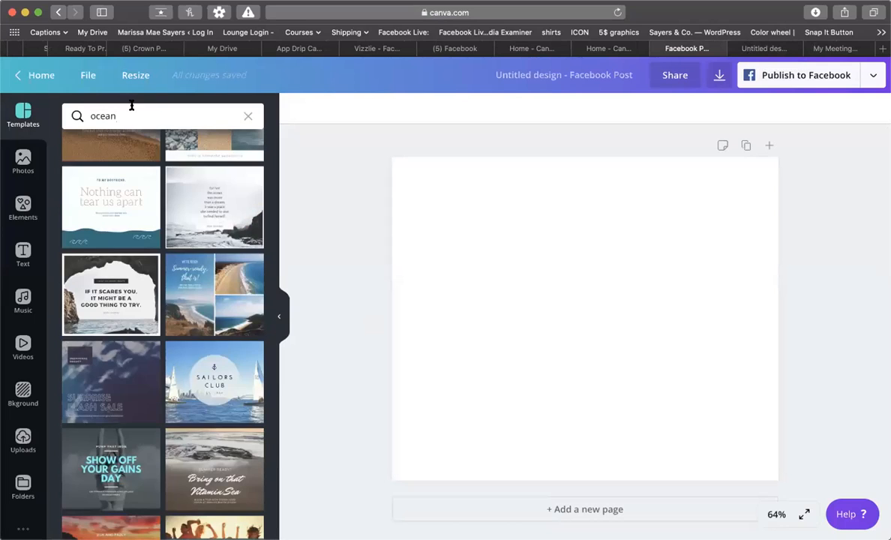
# Search the Facebook Post templates for "beach" and look through the matching designs
pyautogui.click(114, 112)
pyautogui.moveTo(114, 112); pyautogui.dragTo(71, 111)
pyautogui.write('beach')
pyautogui.press('Return')
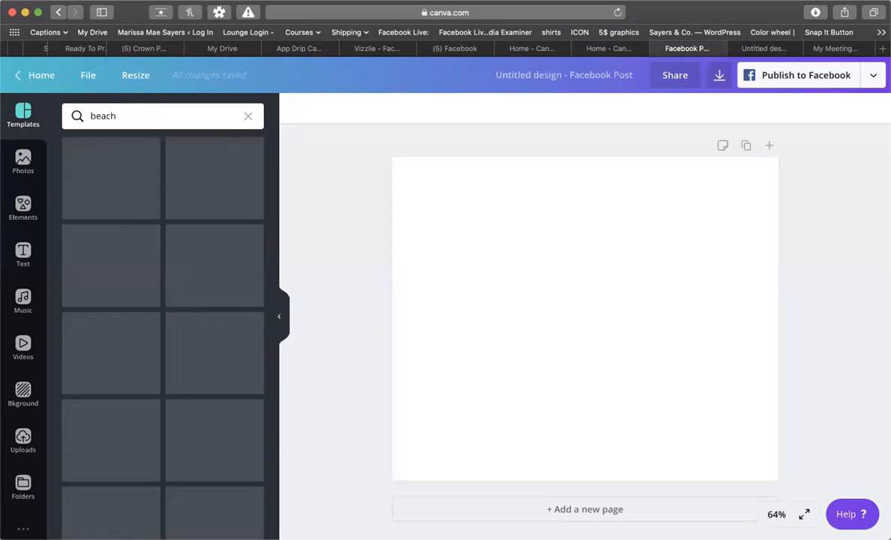
pyautogui.scroll(-15, 180, 396)
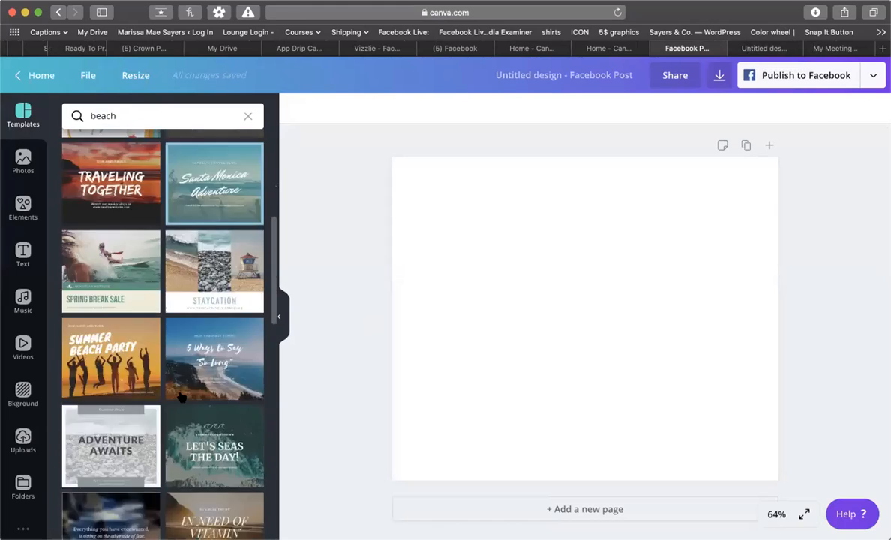
# Search the templates for "beauty" and apply the autumn-leaves "Thank You" template to the blank page
pyautogui.moveTo(120, 114); pyautogui.dragTo(68, 114)
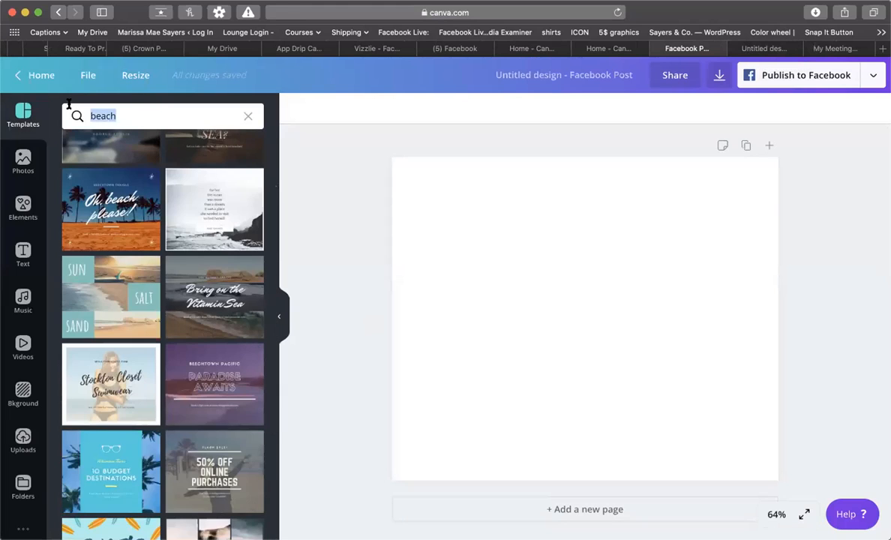
pyautogui.write('beauty')
pyautogui.press('Return')
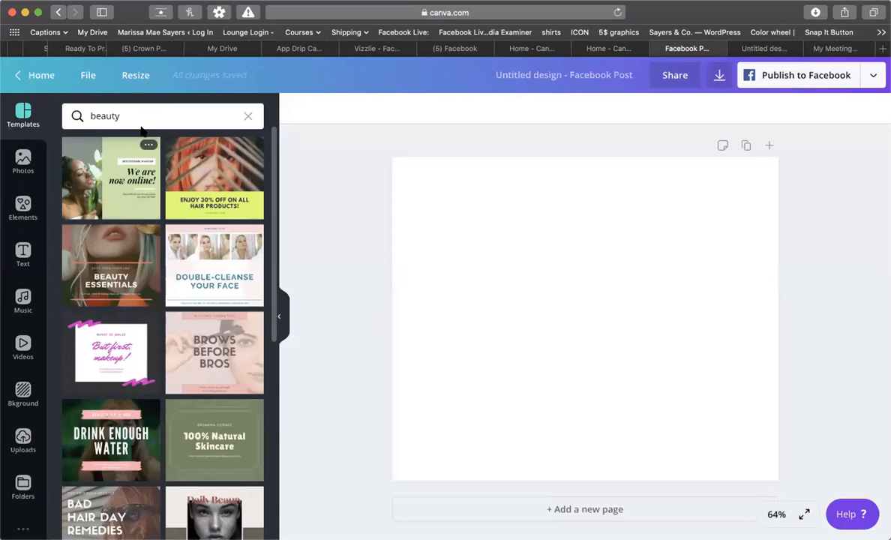
pyautogui.scroll(-5, 199, 319)
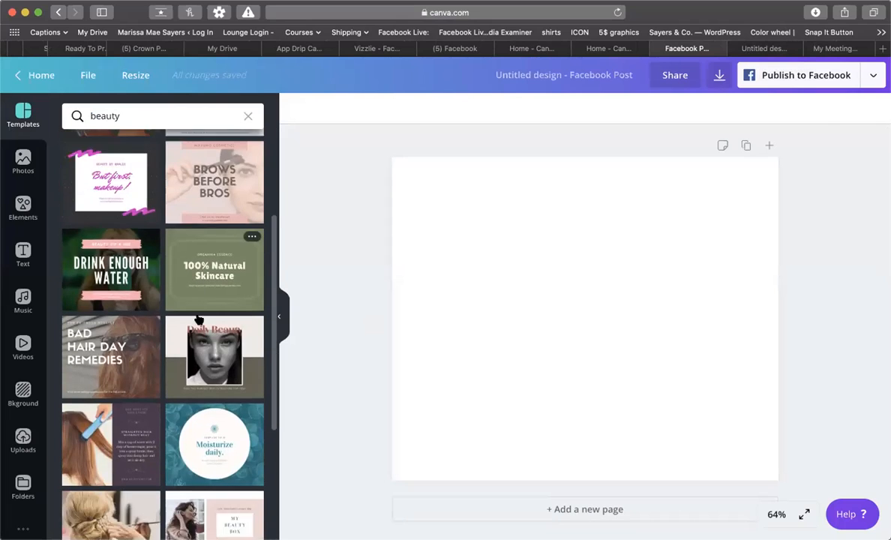
pyautogui.scroll(-8, 199, 320)
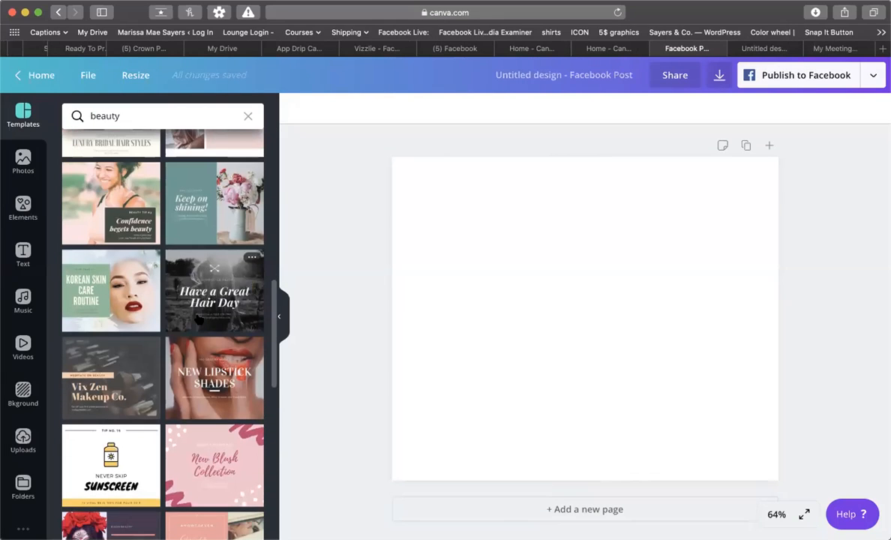
pyautogui.scroll(-4, 198, 320)
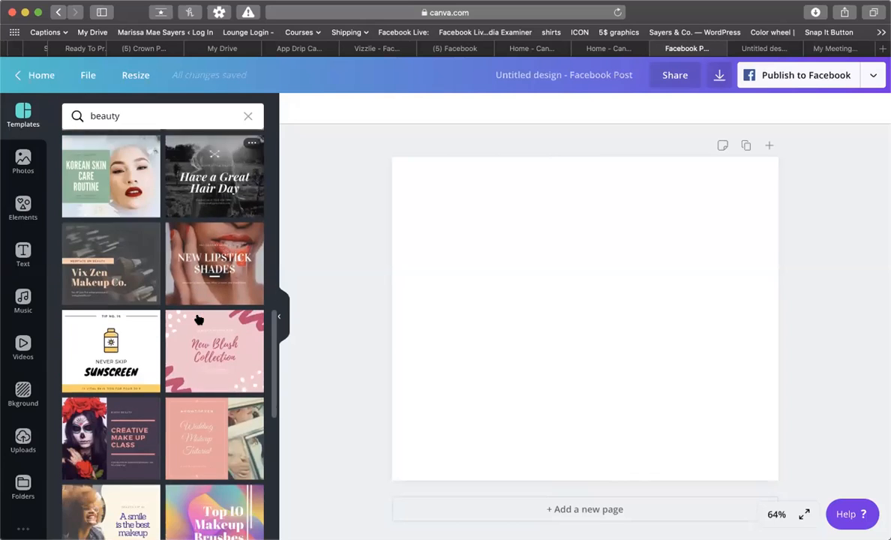
pyautogui.scroll(-5, 199, 320)
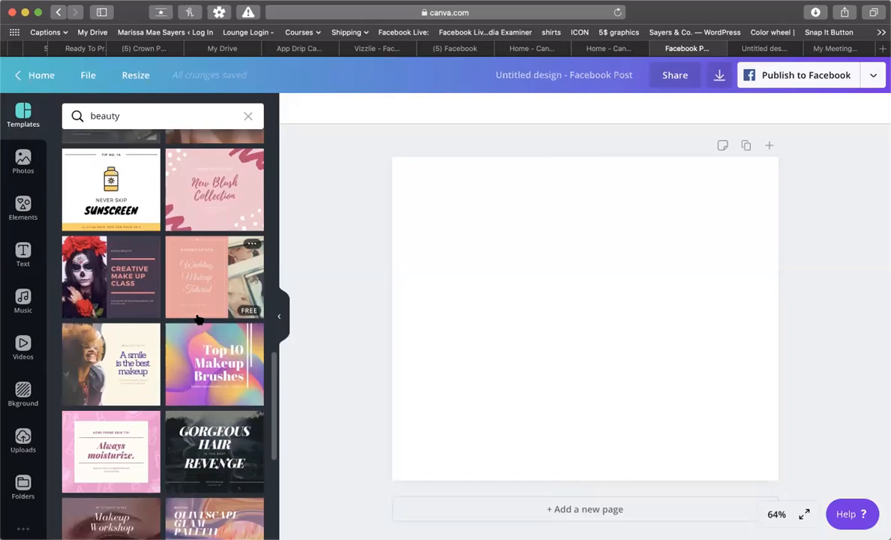
pyautogui.scroll(-5, 199, 320)
pyautogui.scroll(-6, 199, 320)
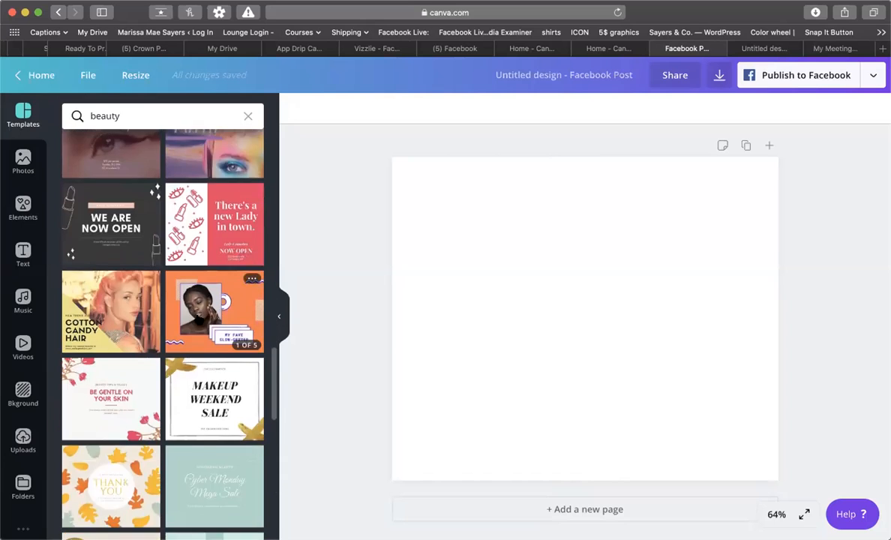
pyautogui.scroll(1, 199, 320)
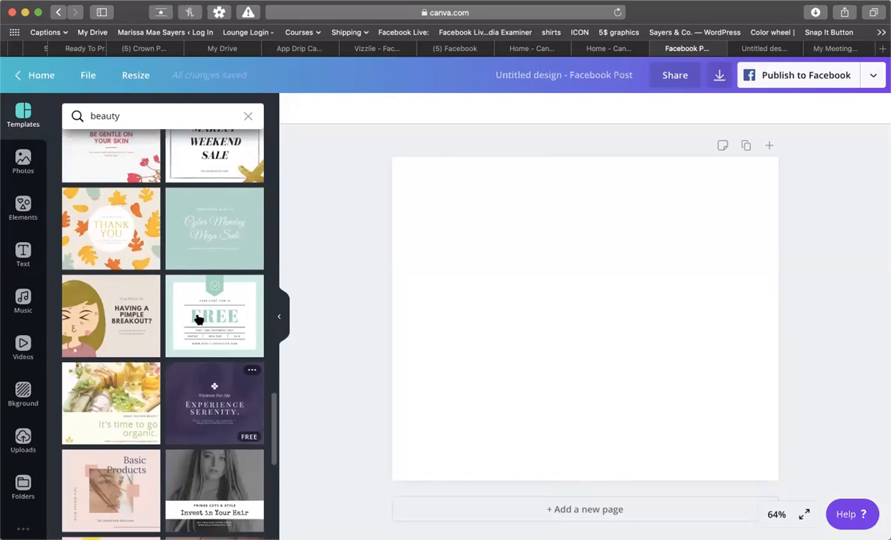
pyautogui.click(138, 259)
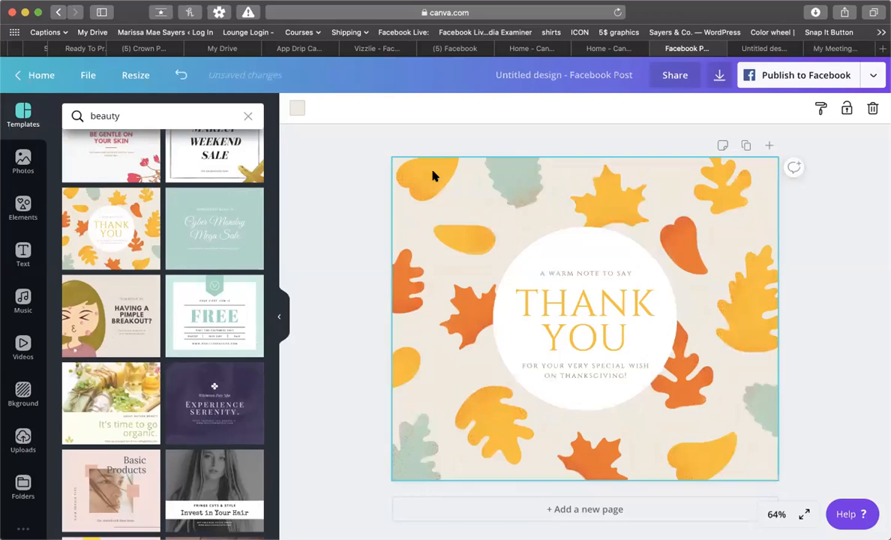
# Apply the Retro filter to the yellow leaf in the upper-left corner of the Thank You design
pyautogui.click(432, 175)
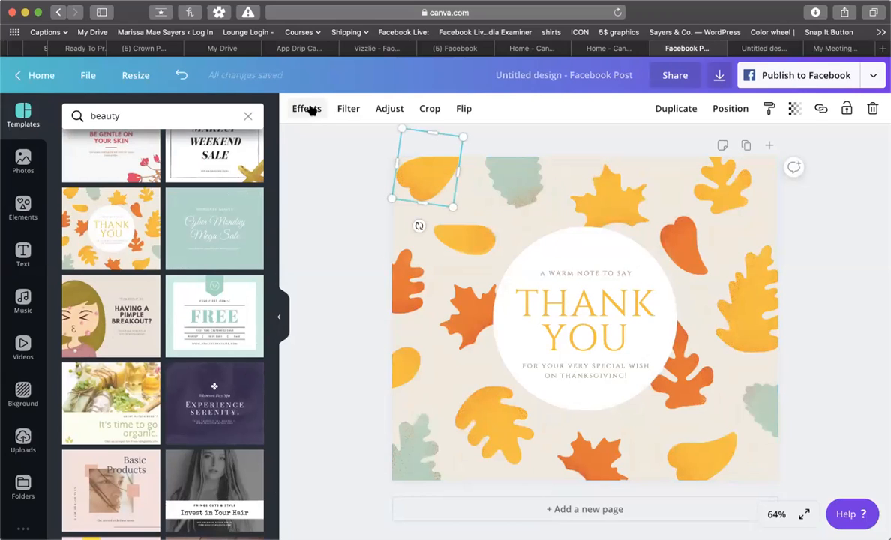
pyautogui.click(350, 110)
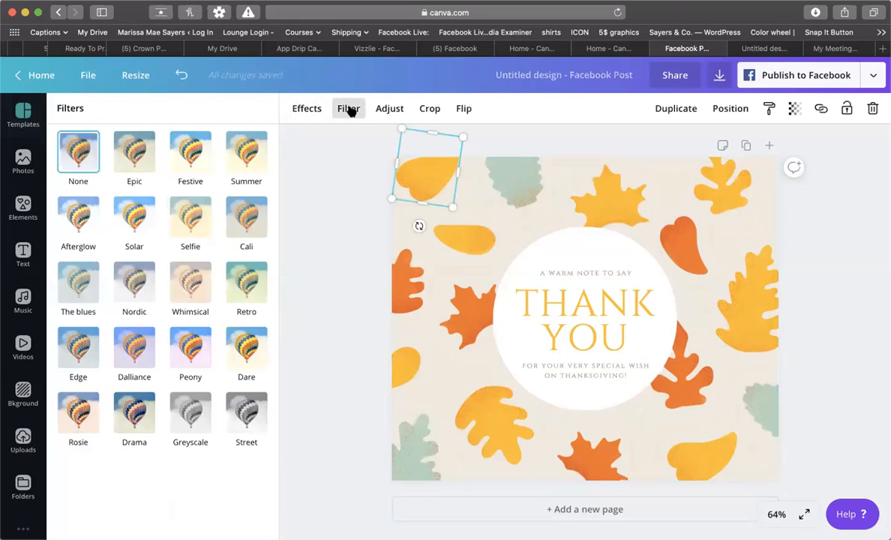
pyautogui.click(231, 223)
pyautogui.click(237, 319)
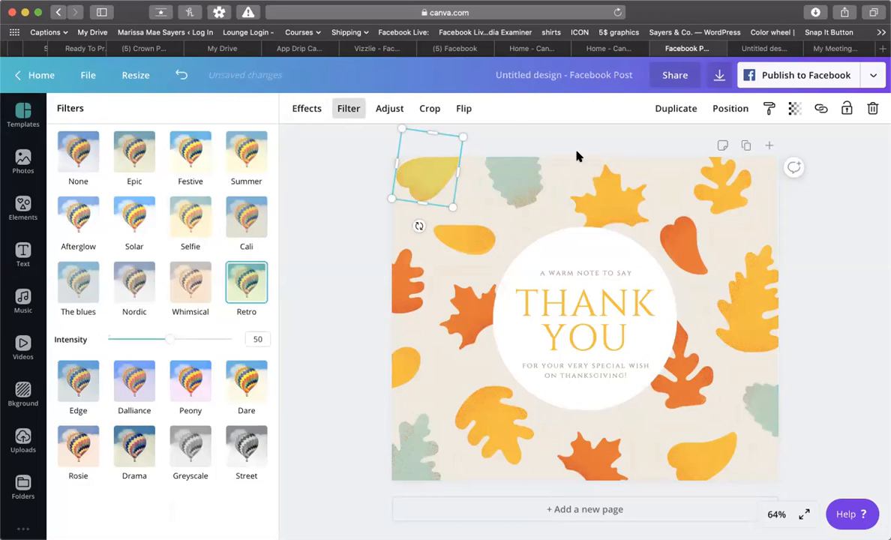
# Examine the image effects offered for the teal leaf at the design's upper edge, including Bad TV, and return to the home page
pyautogui.click(514, 181)
pyautogui.click(324, 110)
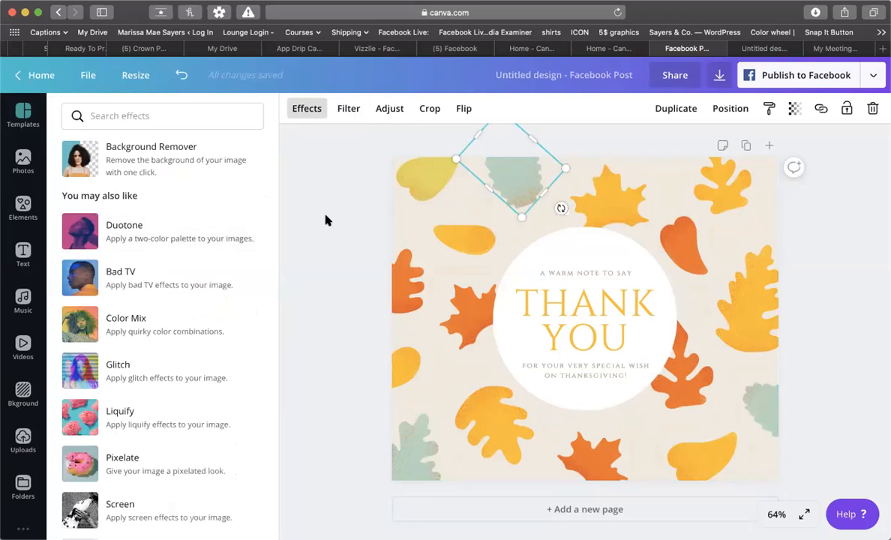
pyautogui.click(180, 296)
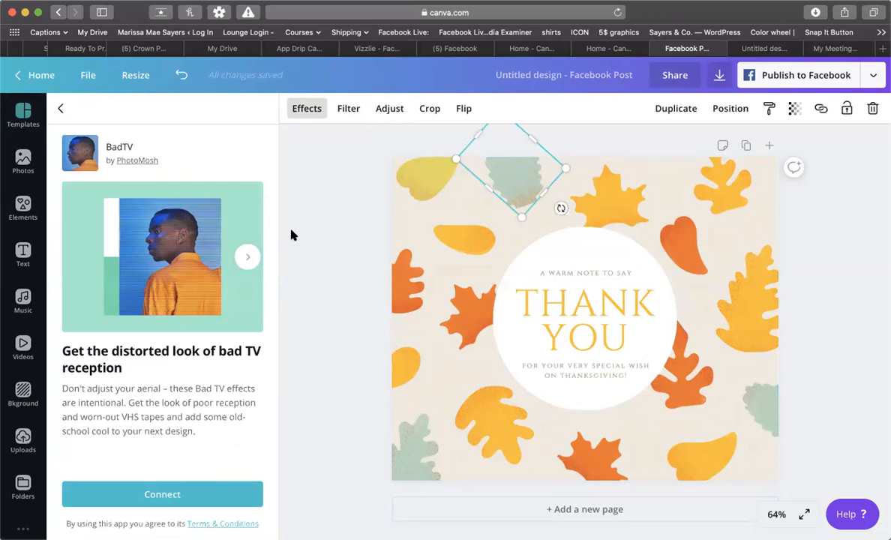
pyautogui.click(62, 111)
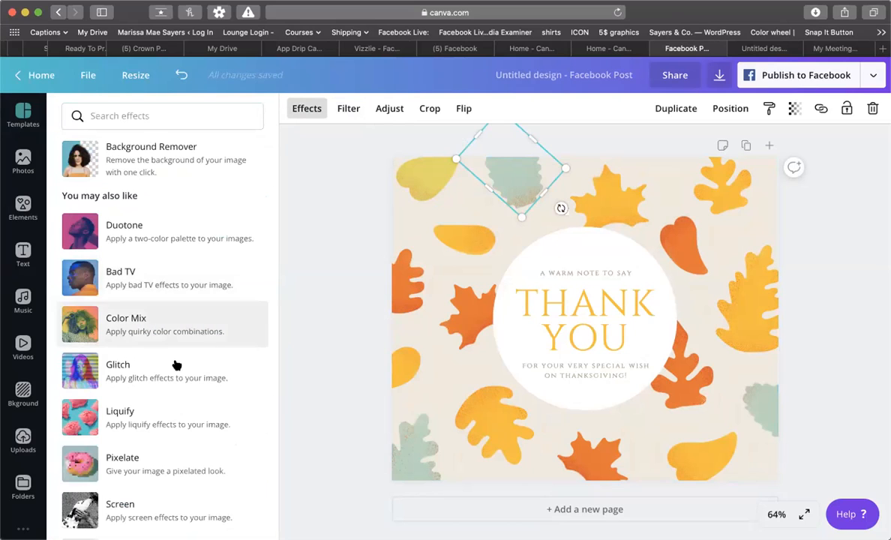
pyautogui.scroll(-2, 174, 364)
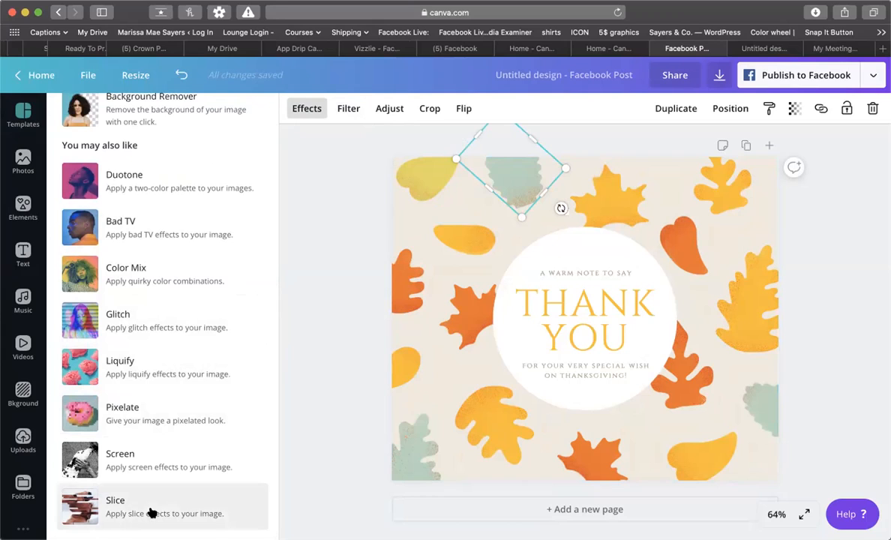
pyautogui.scroll(2, 161, 285)
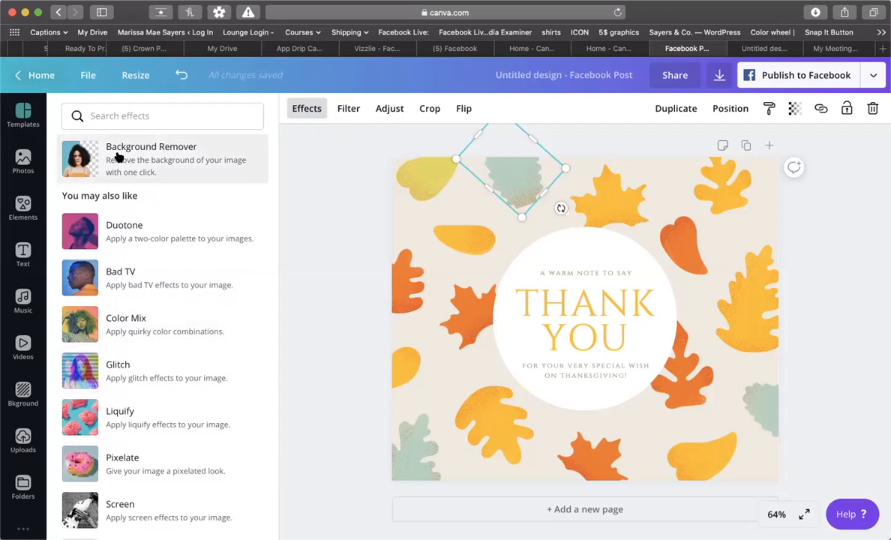
pyautogui.click(36, 76)
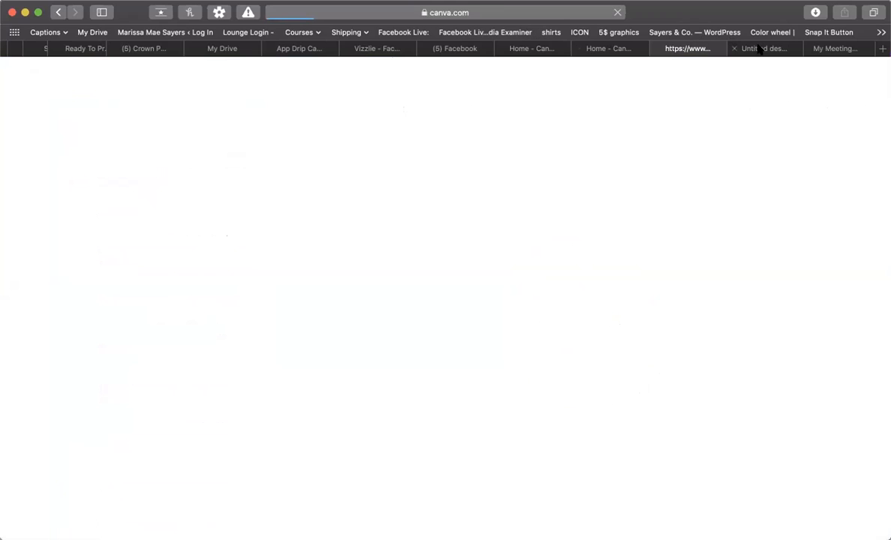
# Switch to the blank US Letter design, look through its templates and apply both pages of the Mistyrose Glasses Fashion General Media Kit
pyautogui.click(759, 49)
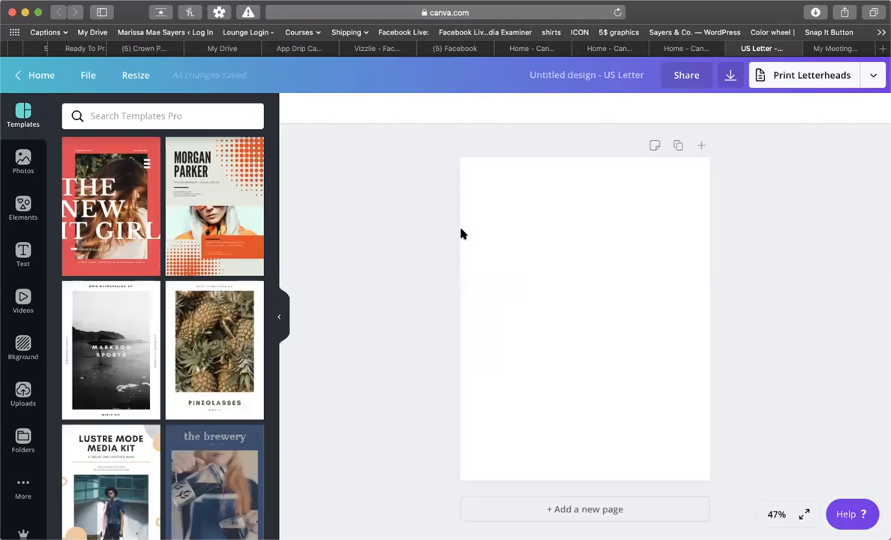
pyautogui.scroll(-3, 174, 390)
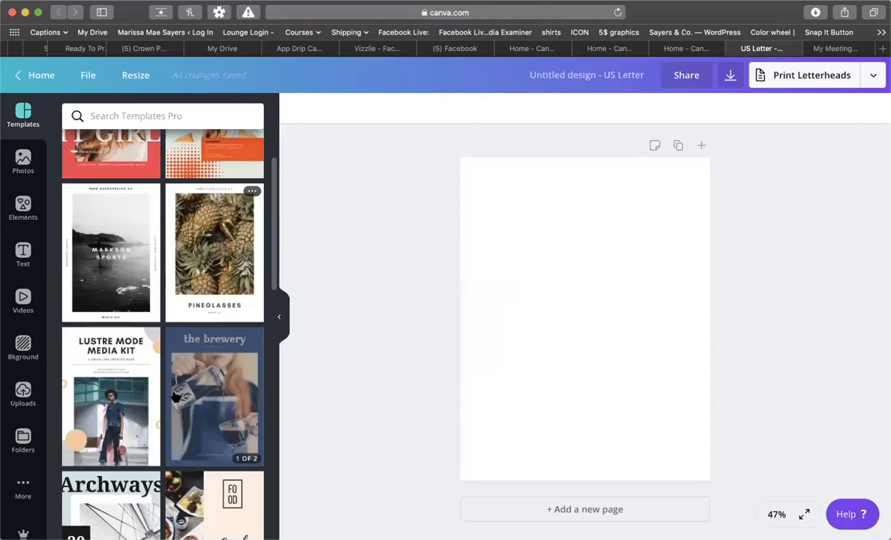
pyautogui.scroll(-3, 169, 371)
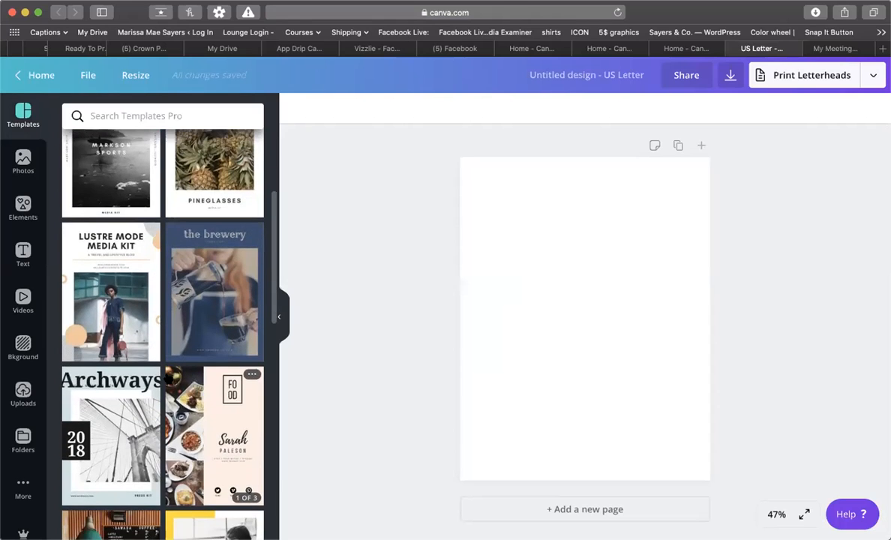
pyautogui.scroll(3, 168, 375)
pyautogui.scroll(-6, 199, 330)
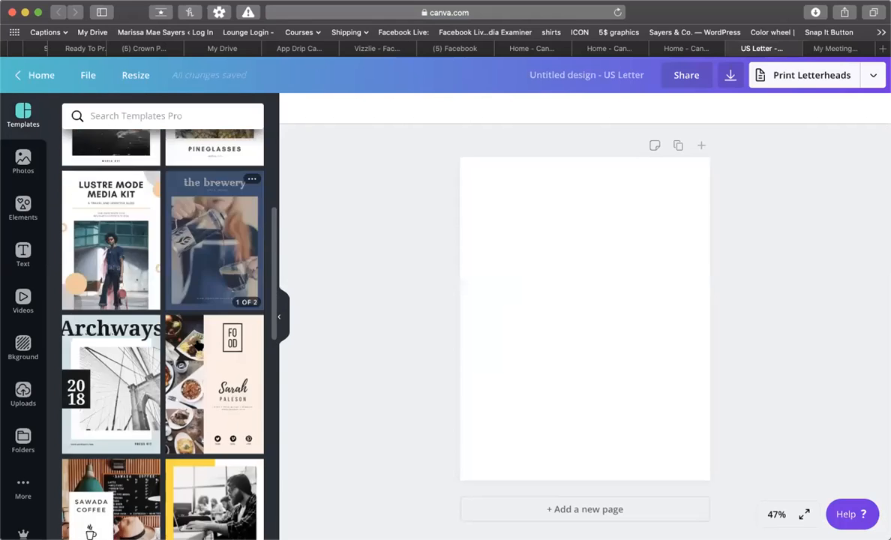
pyautogui.scroll(-4, 199, 345)
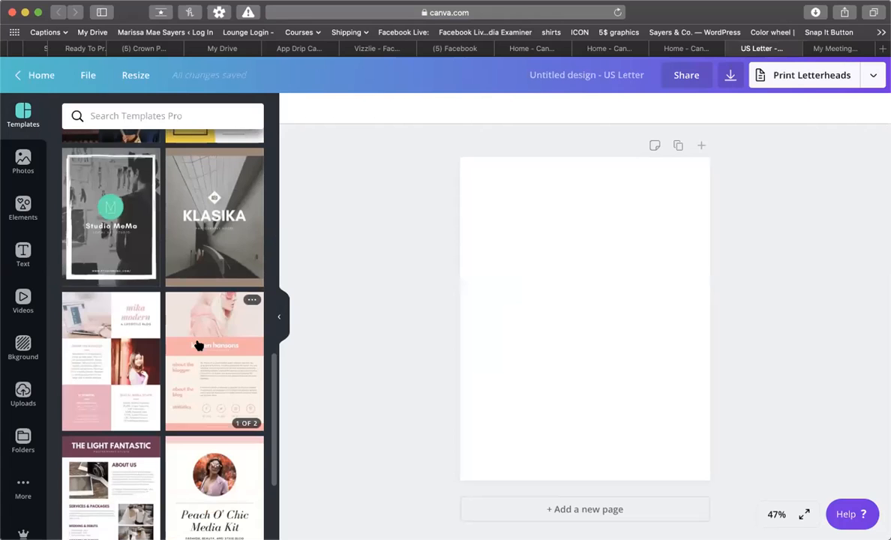
pyautogui.scroll(10, 199, 345)
pyautogui.click(212, 239)
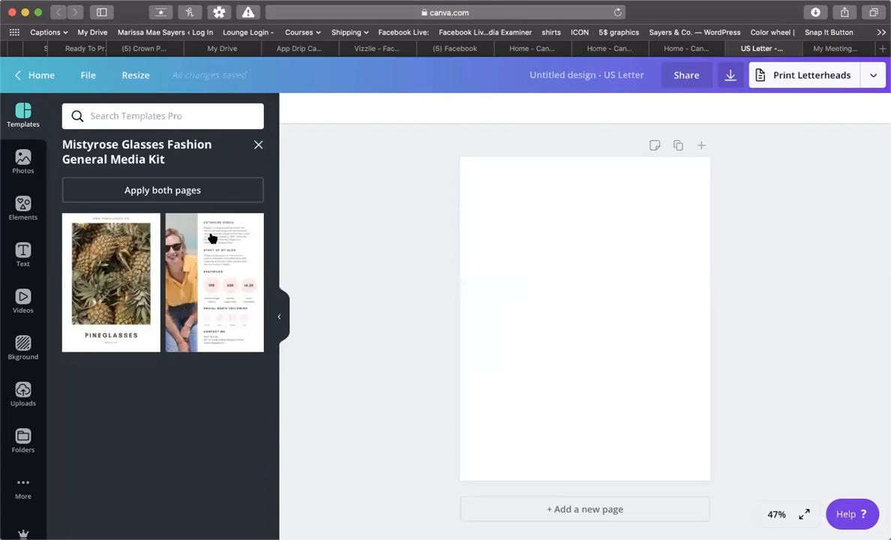
pyautogui.click(161, 190)
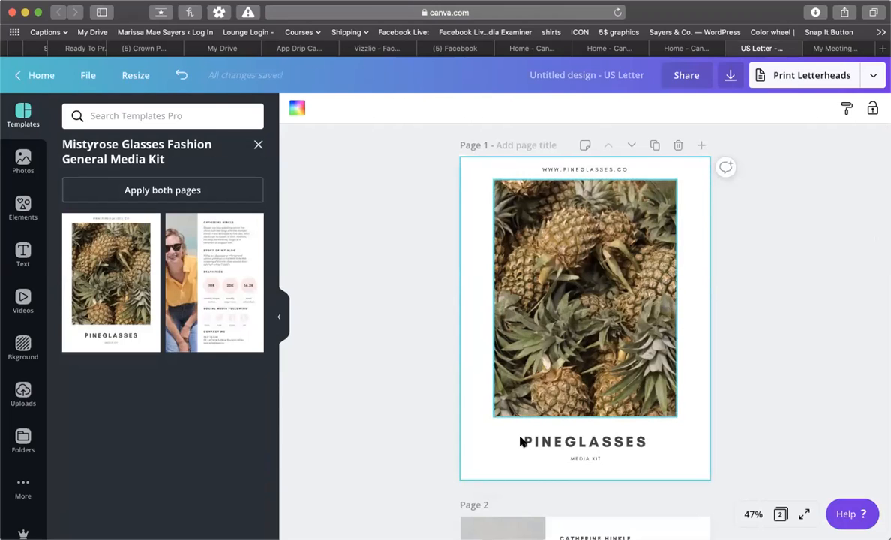
# Examine the layout of both pages of the applied Pineglasses media kit
pyautogui.scroll(-5, 639, 322)
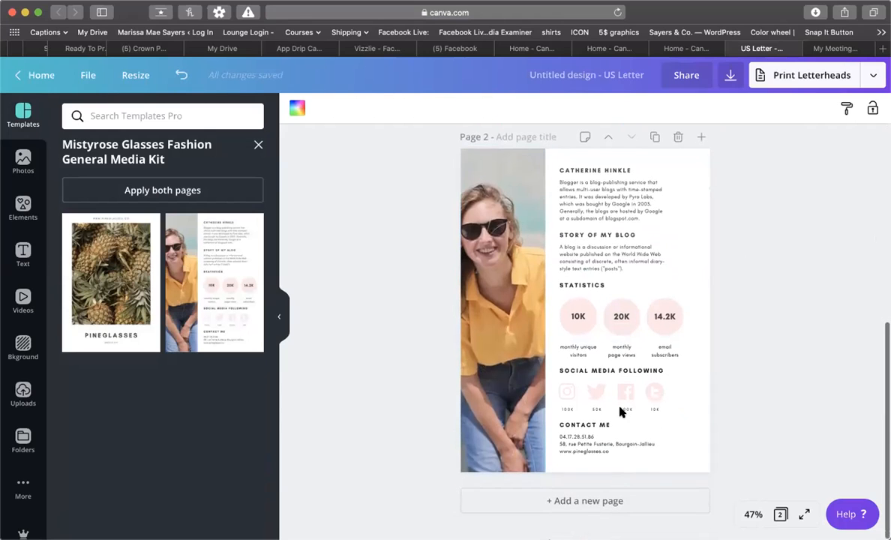
pyautogui.scroll(5, 621, 412)
pyautogui.scroll(-2, 620, 412)
pyautogui.scroll(2, 620, 412)
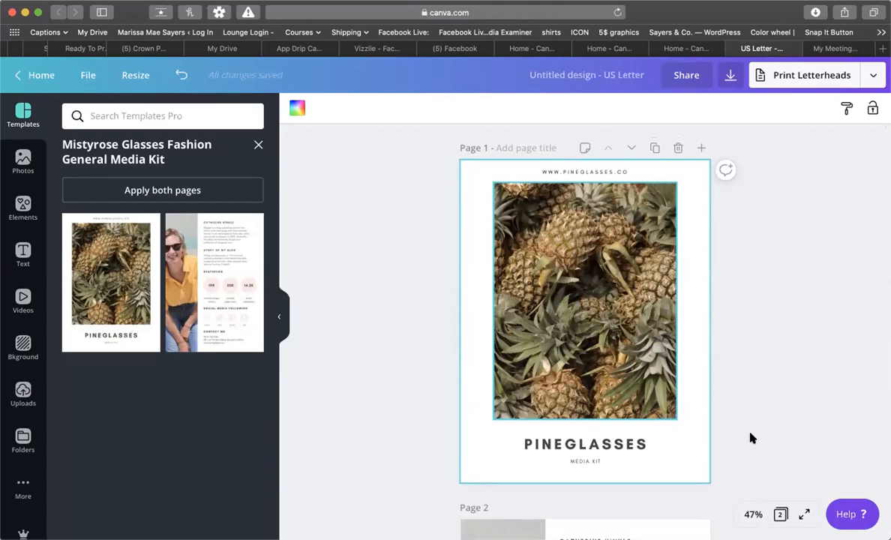
pyautogui.scroll(-9, 717, 451)
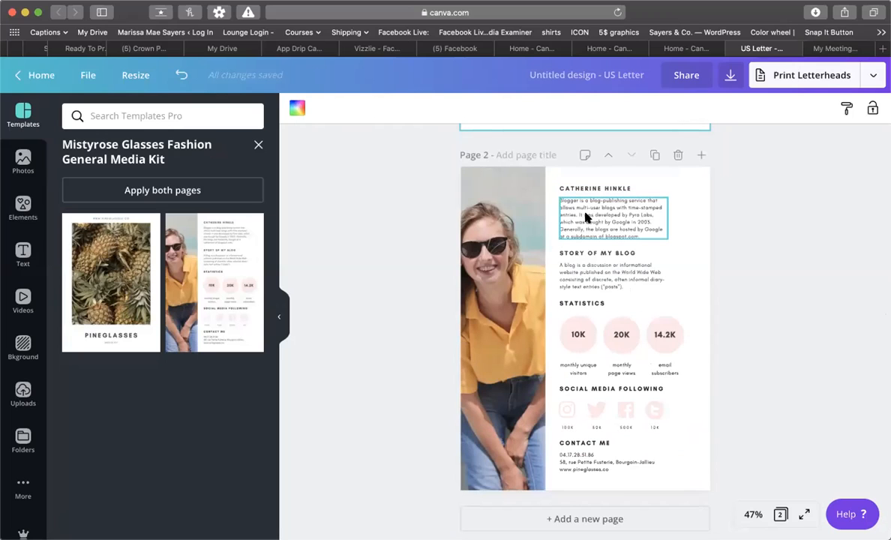
# Select the biography and "Story of My Blog" text boxes on page 2 in turn to examine the editable text
pyautogui.click(606, 211)
pyautogui.click(592, 187)
pyautogui.click(623, 216)
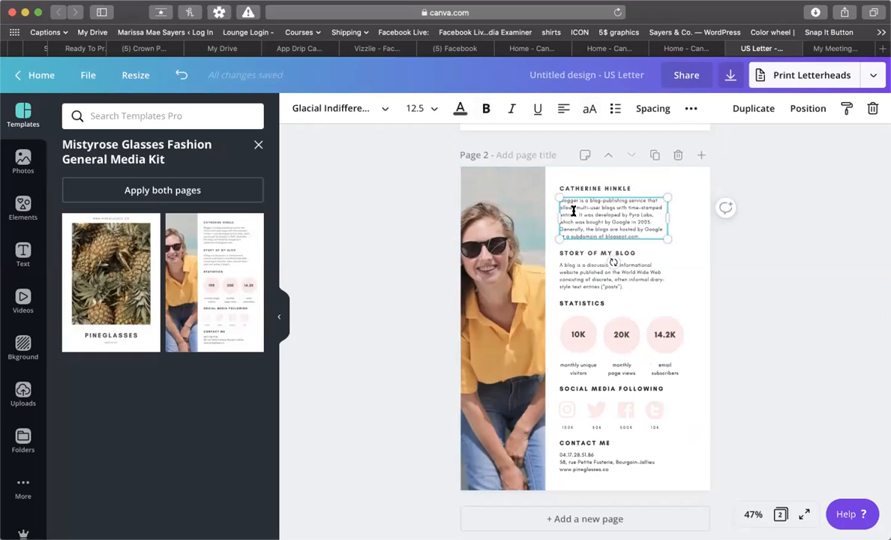
pyautogui.click(581, 255)
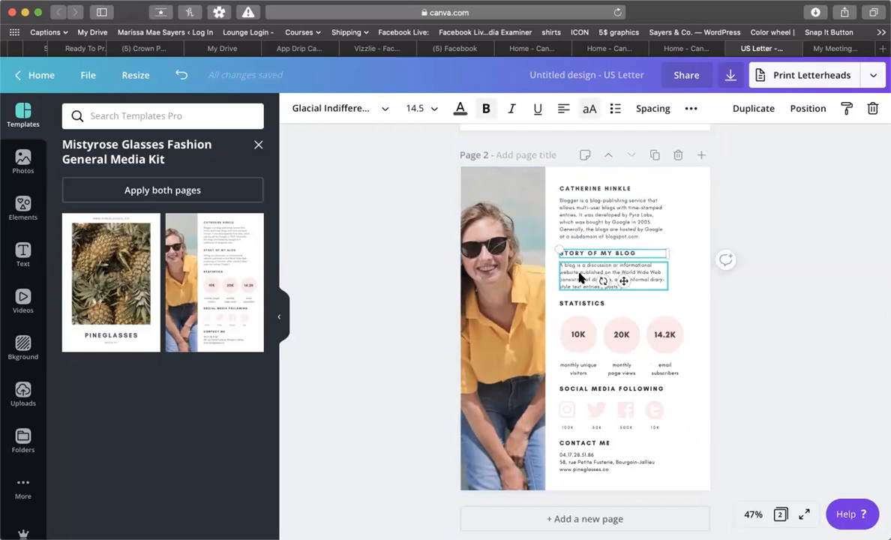
pyautogui.click(578, 278)
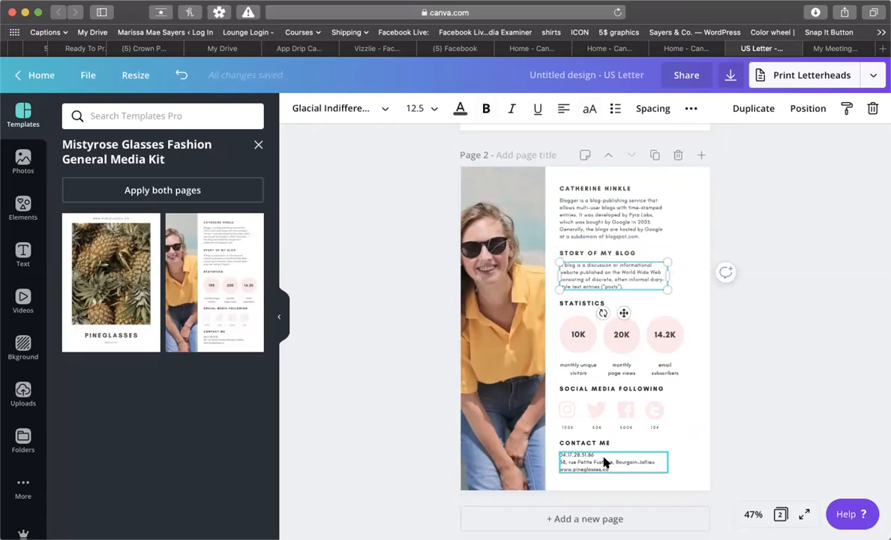
pyautogui.scroll(5, 607, 296)
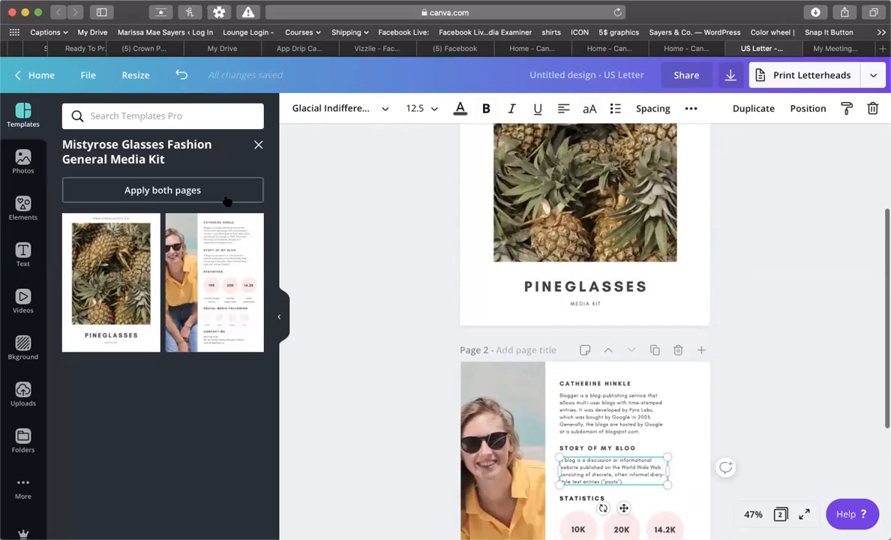
# Search the US Letter templates for "email" and apply the Lakbay Travels template to page 2
pyautogui.click(258, 144)
pyautogui.write('email')
pyautogui.press('Return')
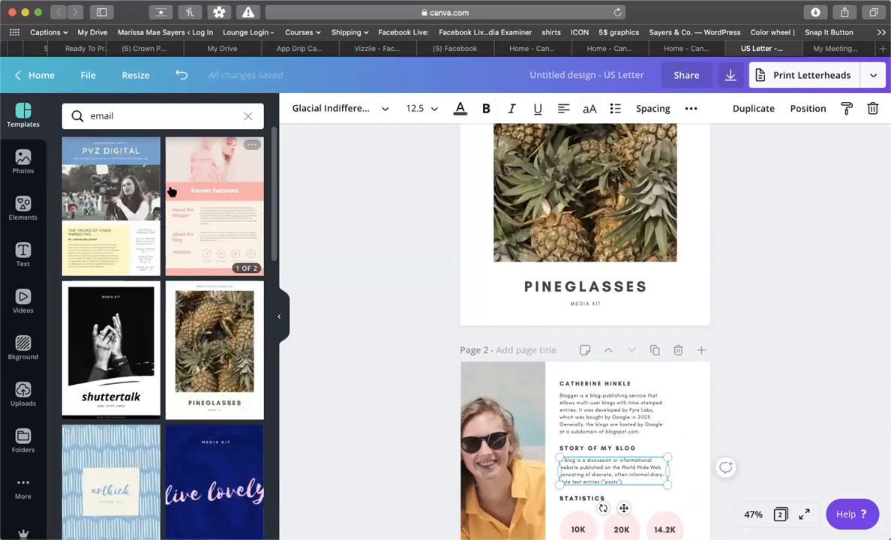
pyautogui.scroll(-5, 180, 243)
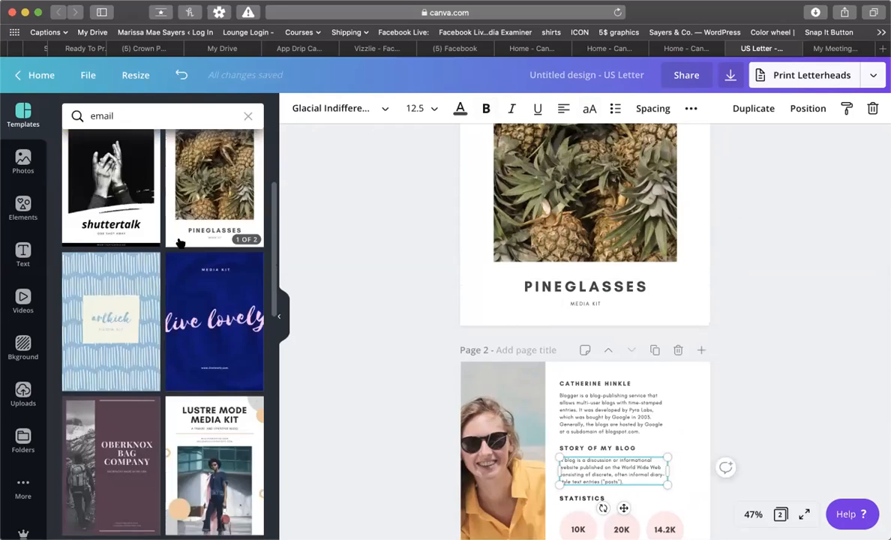
pyautogui.scroll(-12, 180, 243)
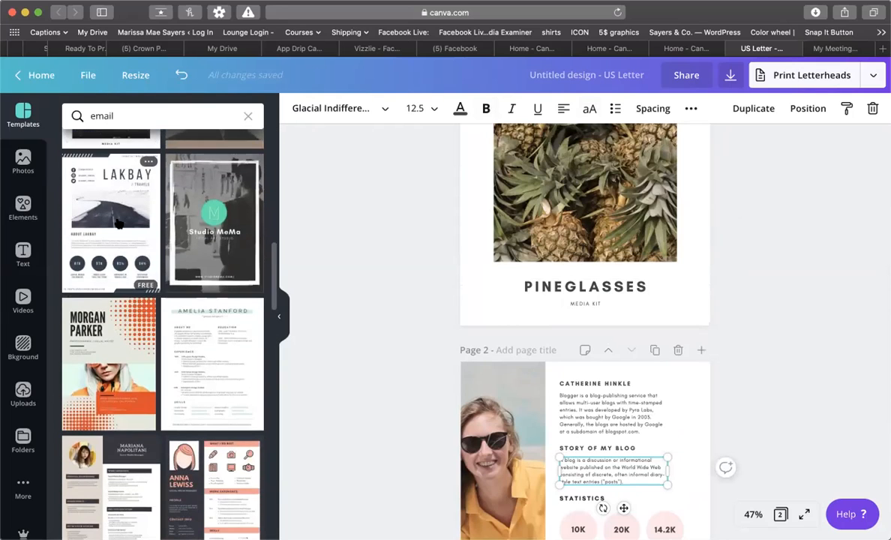
pyautogui.click(118, 223)
pyautogui.scroll(-5, 487, 313)
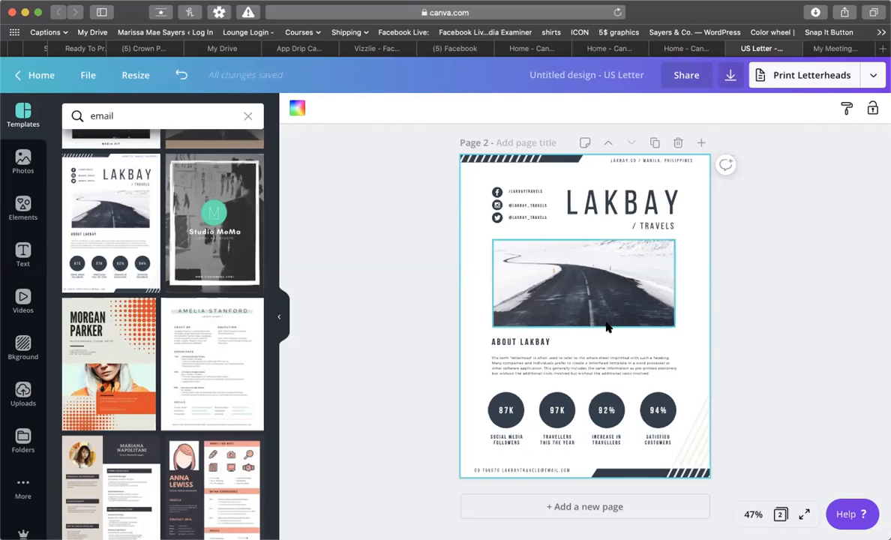
pyautogui.scroll(2, 607, 324)
pyautogui.scroll(-2, 606, 324)
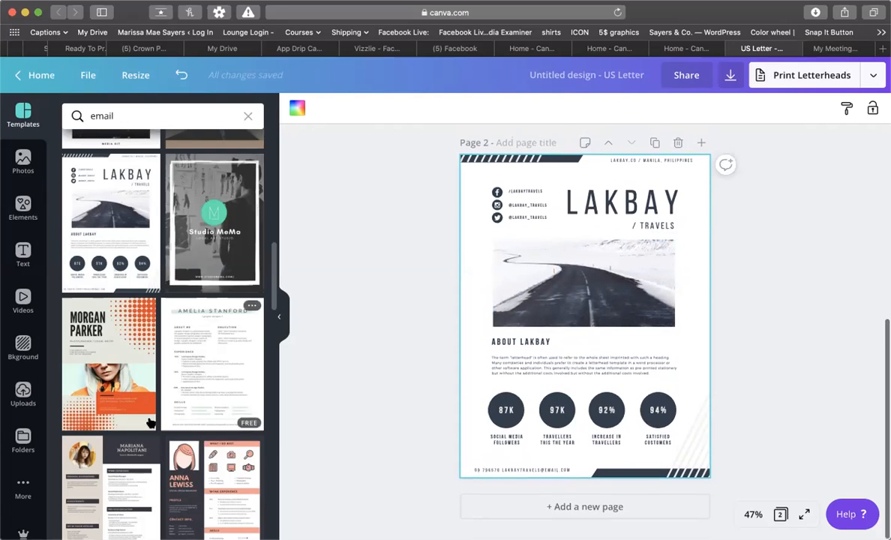
# Try the dark résumé template with the illustrated portrait on page 2, followed by the mauve social media manager résumé
pyautogui.scroll(-3, 150, 422)
pyautogui.click(205, 312)
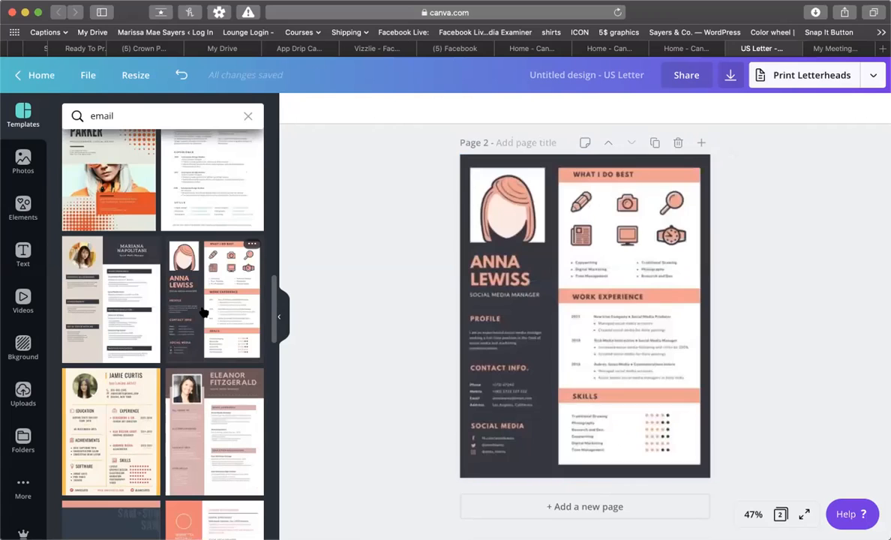
pyautogui.click(462, 191)
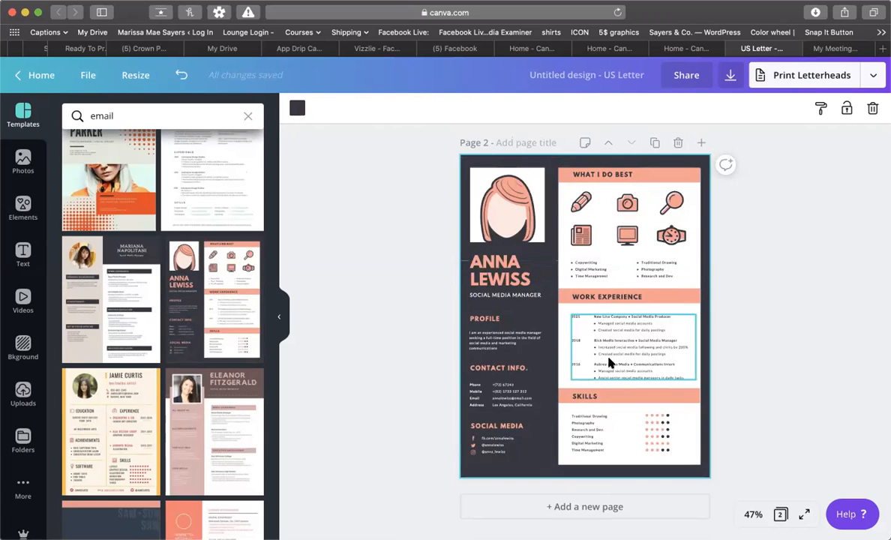
pyautogui.click(207, 423)
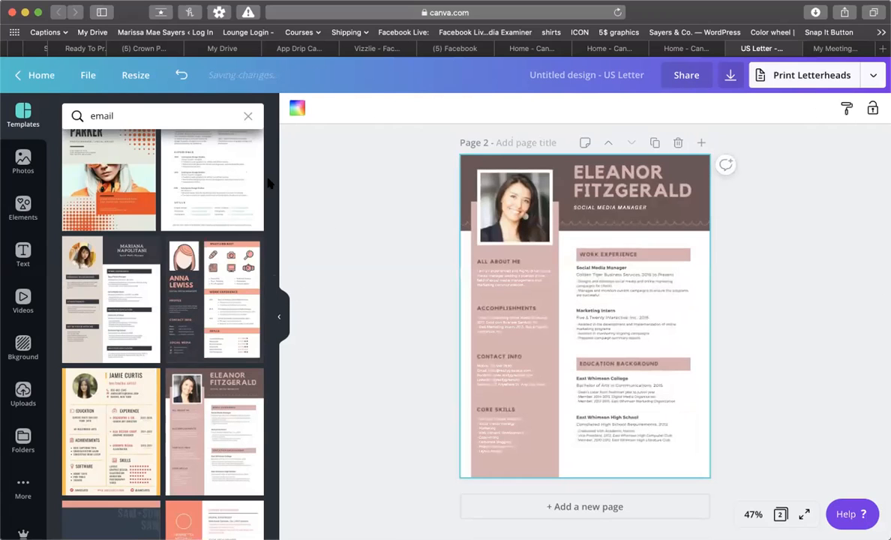
# Search the templates for "instagram" and apply the pink "mika modern" lifestyle blog template to page 2
pyautogui.click(247, 115)
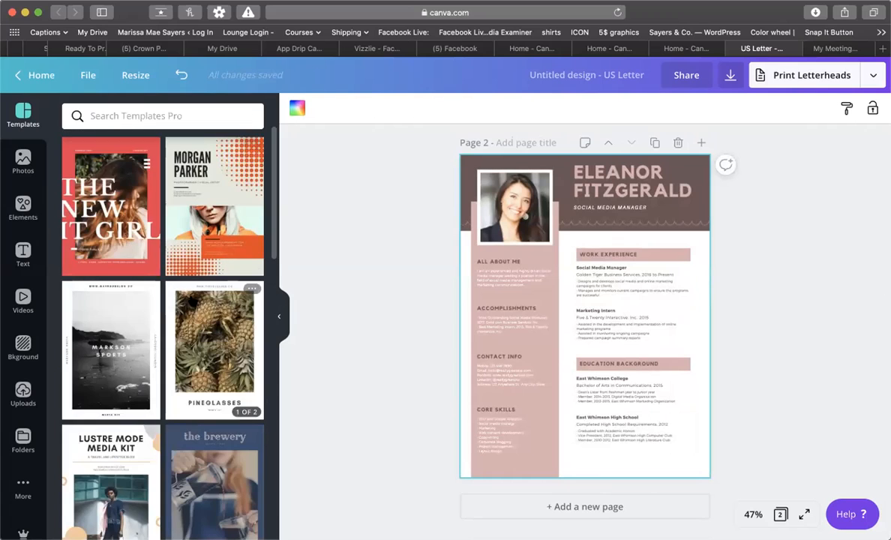
pyautogui.click(144, 116)
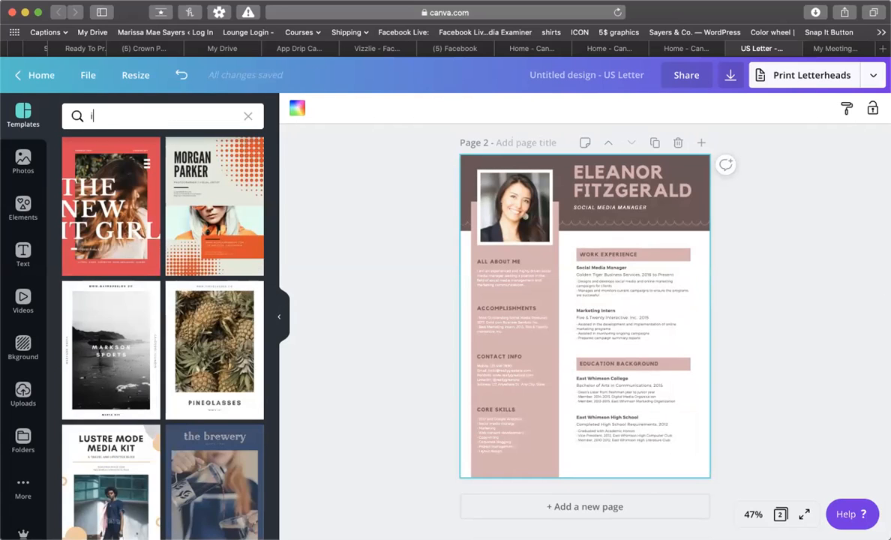
pyautogui.press('Return')
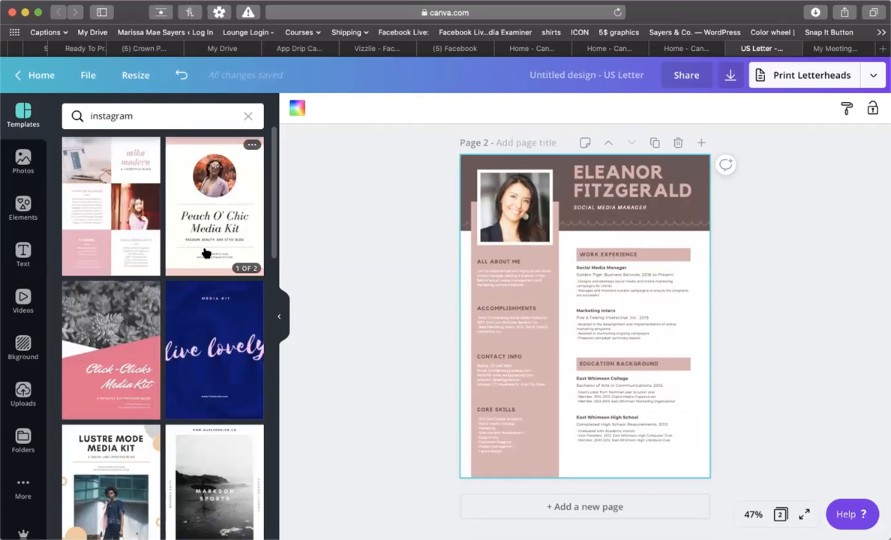
pyautogui.click(119, 175)
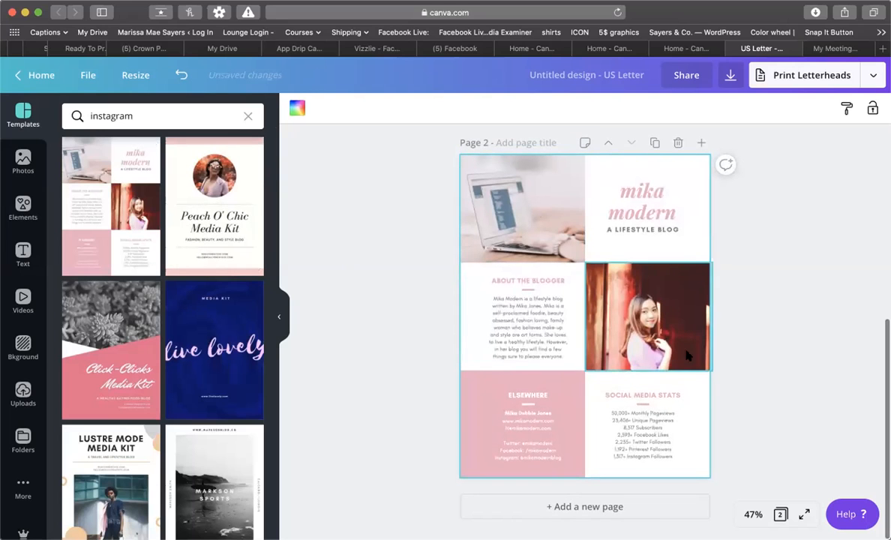
pyautogui.scroll(-6, 116, 424)
pyautogui.scroll(8, 116, 423)
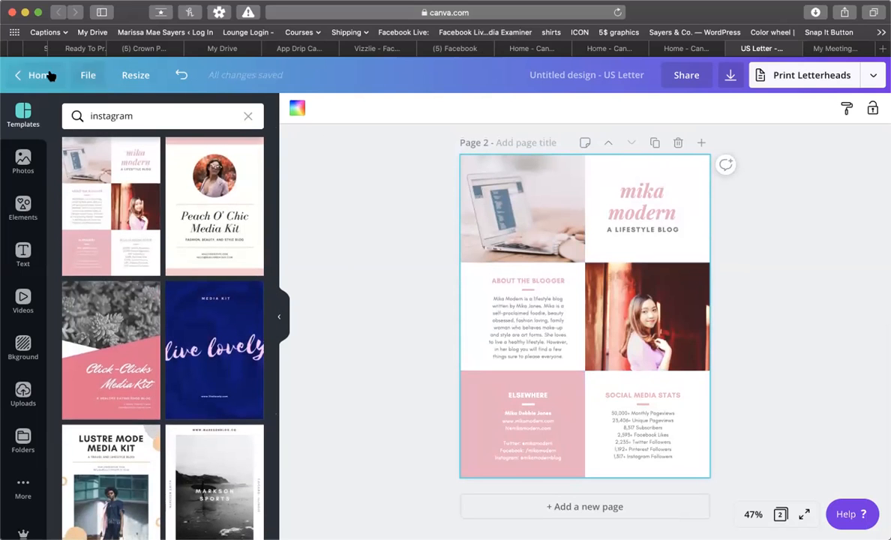
# Return to the home page, create a new Coupon design and apply the 10%, 15% and 20% OFF summer discount template
pyautogui.click(55, 75)
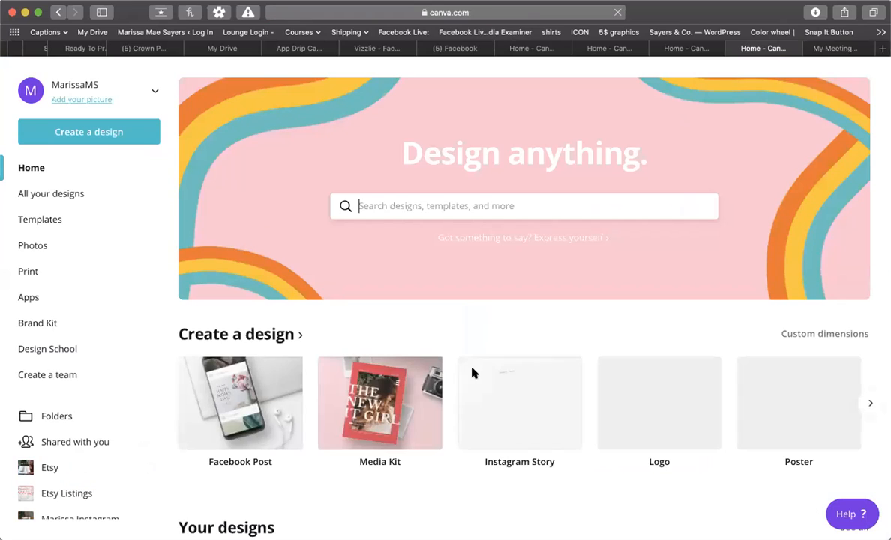
pyautogui.scroll(-2, 472, 373)
pyautogui.scroll(-1, 474, 373)
pyautogui.hscroll(10, 640, 255)
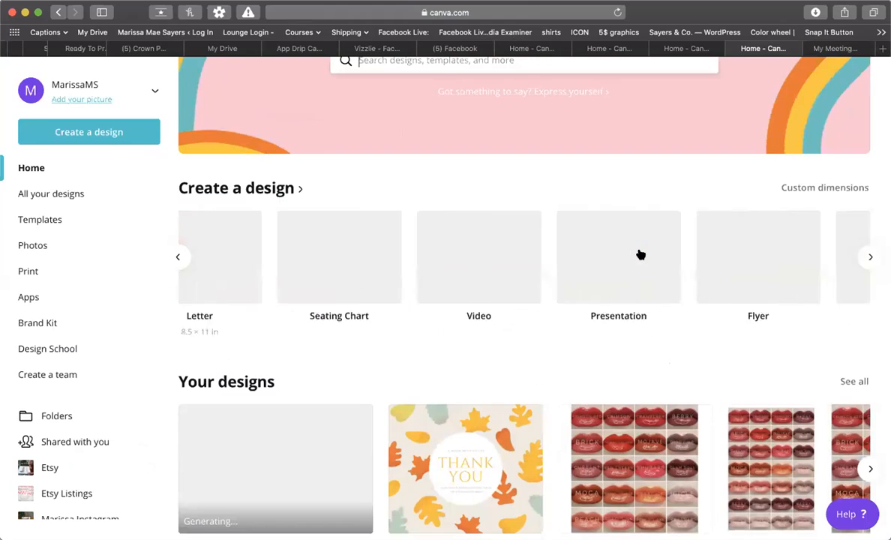
pyautogui.hscroll(10, 640, 255)
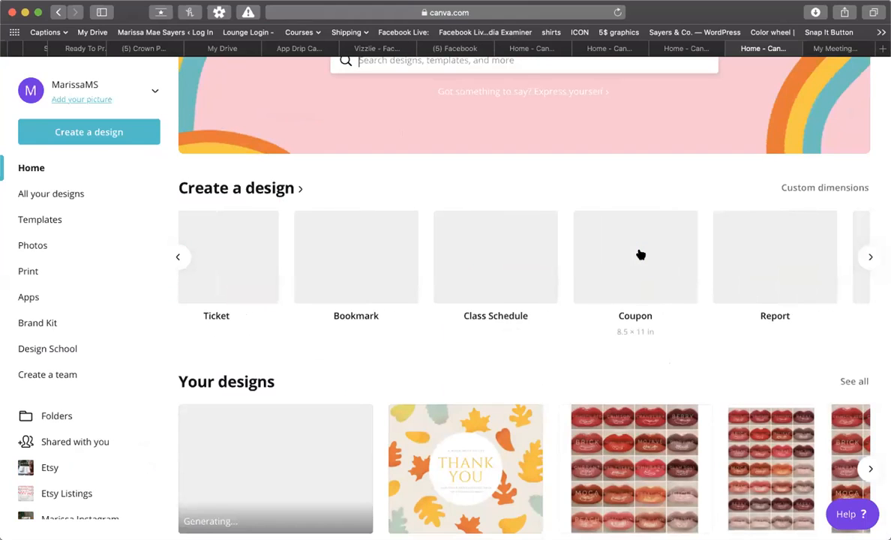
pyautogui.click(641, 255)
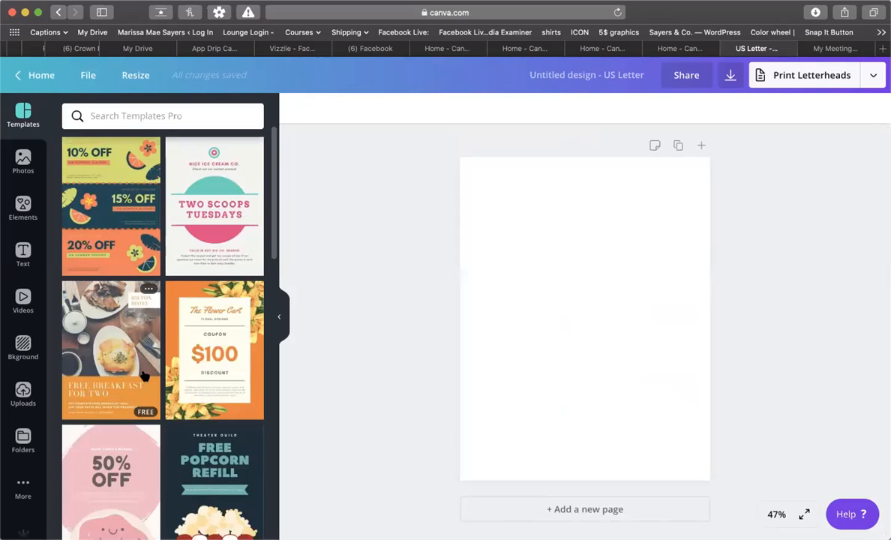
pyautogui.click(92, 253)
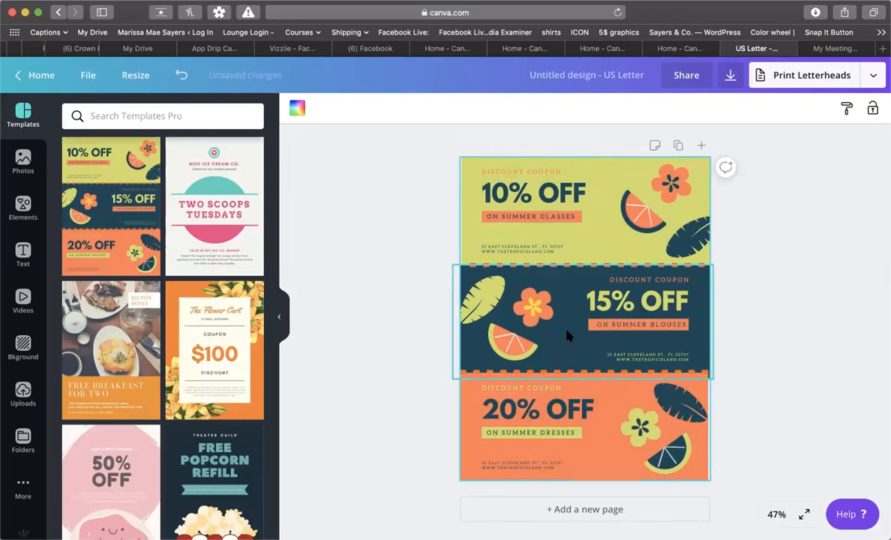
# Examine the PDF Print download options with crop marks and bleed, without downloading the coupon sheet
pyautogui.click(729, 75)
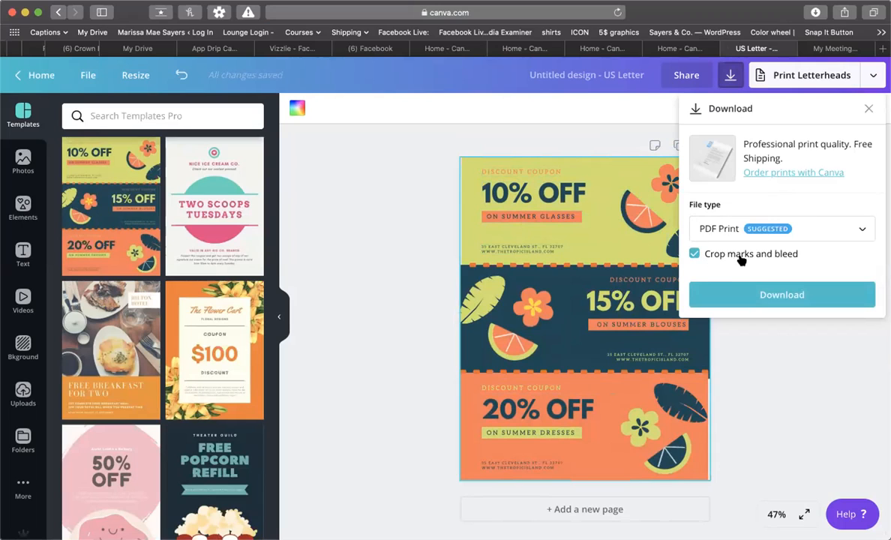
pyautogui.click(359, 279)
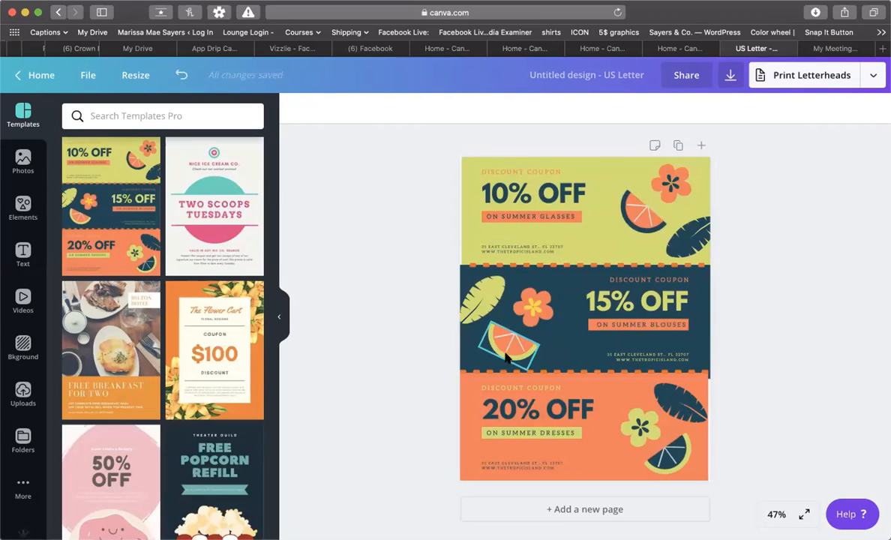
# Recolour the 10% OFF coupon's background with the teal brand colour and apply the change to all matching green elements
pyautogui.click(548, 214)
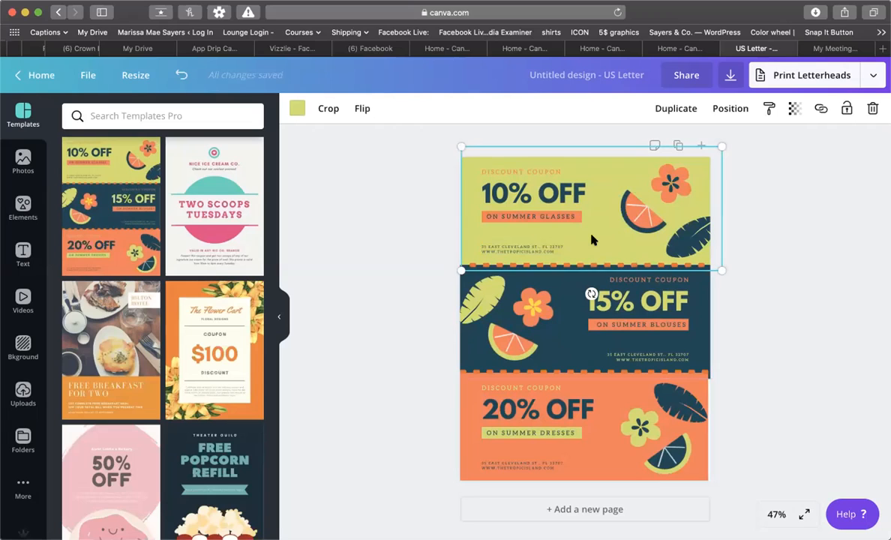
pyautogui.click(297, 109)
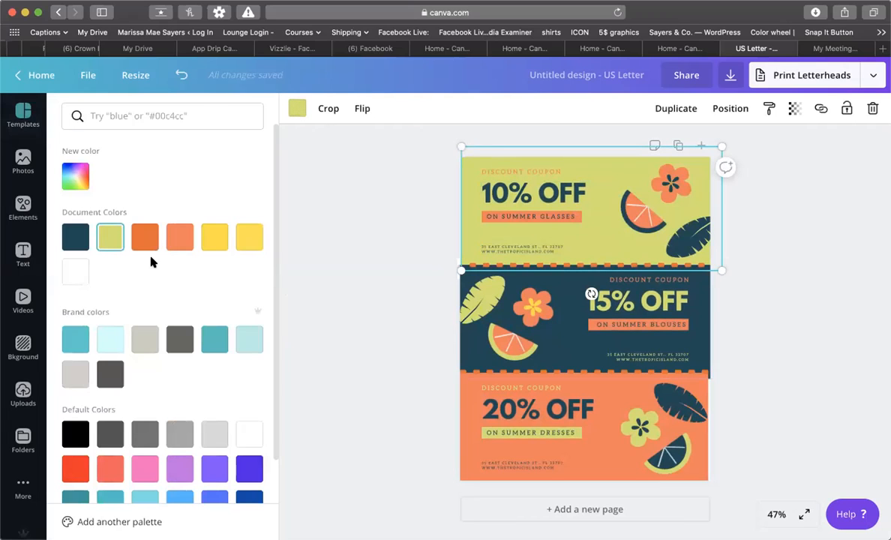
pyautogui.click(75, 339)
pyautogui.click(67, 520)
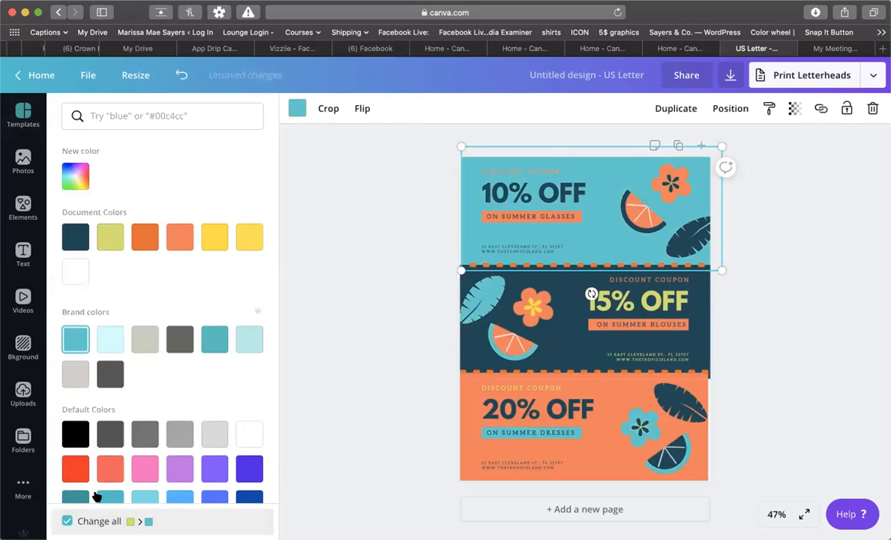
# Recolour the orange flower on the 10% OFF coupon with the pale aqua brand colour and change all matching elements
pyautogui.click(578, 220)
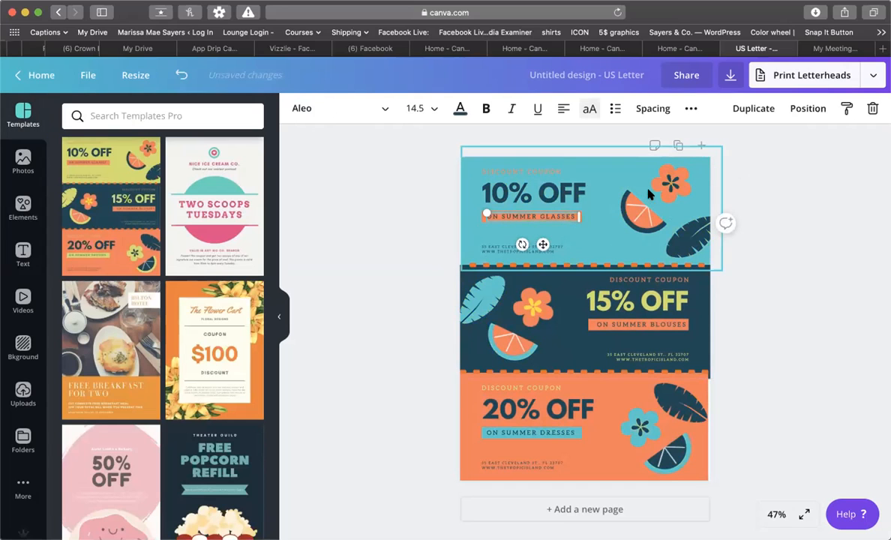
pyautogui.click(670, 182)
pyautogui.click(297, 109)
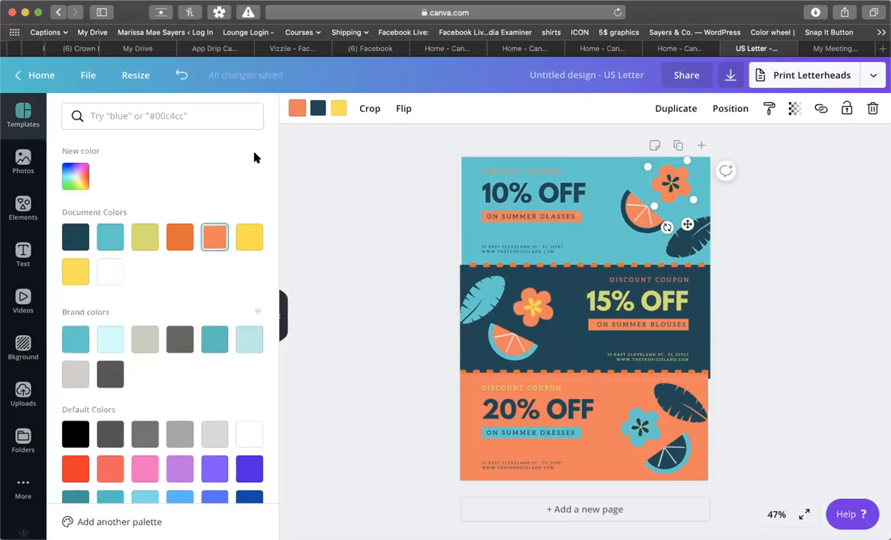
pyautogui.click(251, 338)
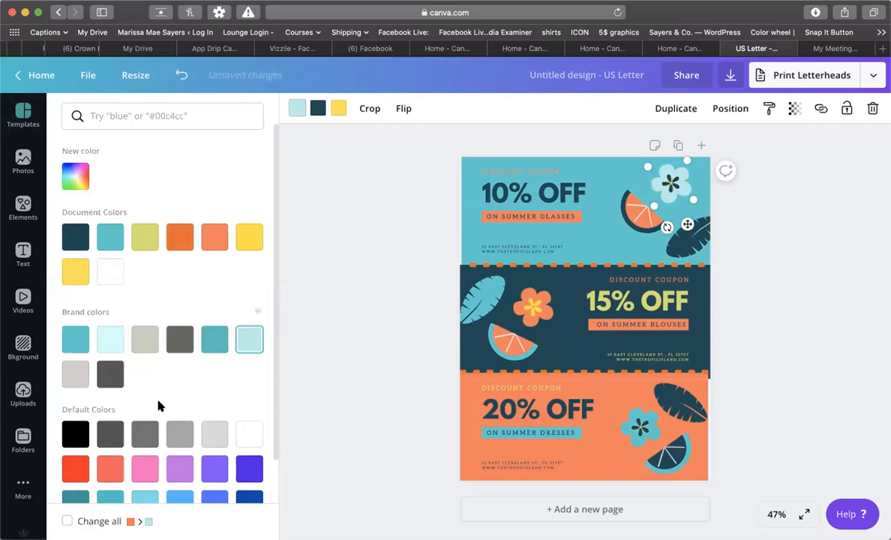
pyautogui.click(66, 520)
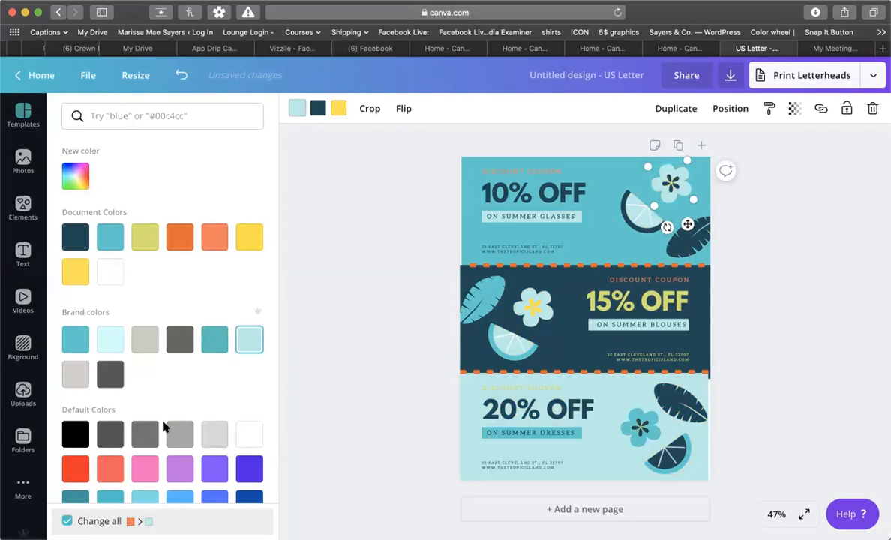
# Change the yellow in the flowers on the 10% OFF and 15% OFF coupons to the light grey brand colour
pyautogui.click(317, 109)
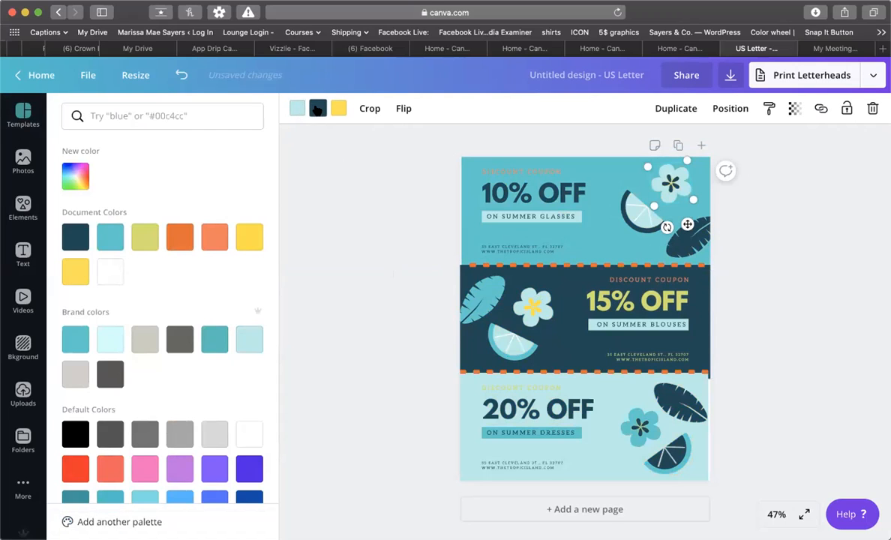
pyautogui.click(339, 109)
pyautogui.click(75, 373)
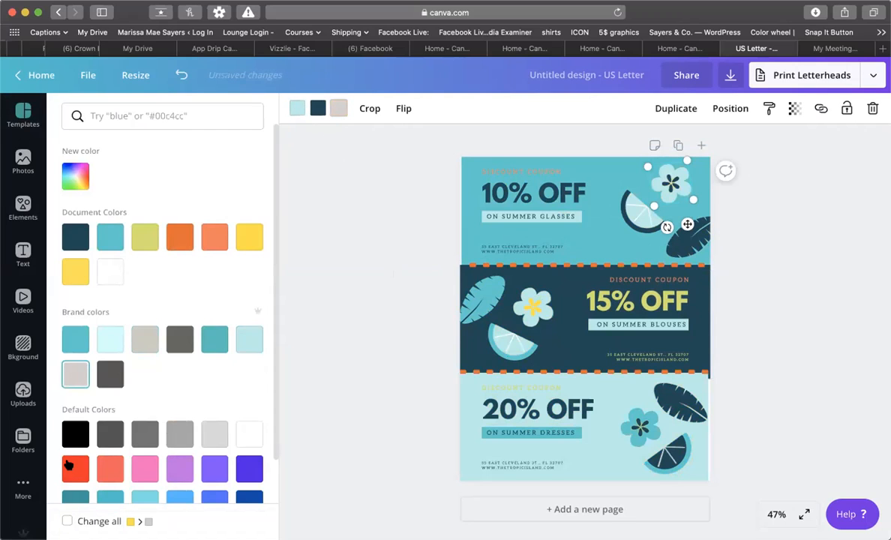
pyautogui.click(67, 520)
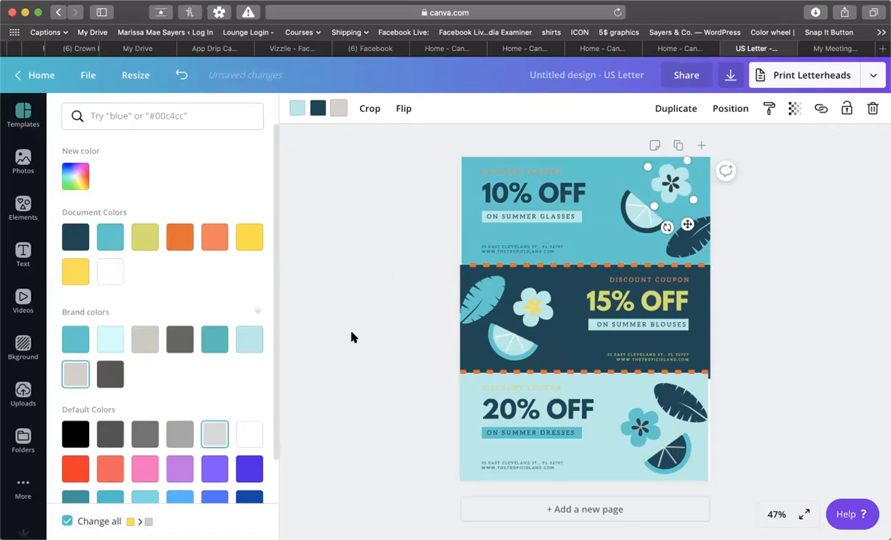
pyautogui.click(525, 296)
pyautogui.click(75, 374)
# Recolour the orange dashed line between the 10% OFF and 15% OFF coupons white, with Change all enabled
pyautogui.click(566, 297)
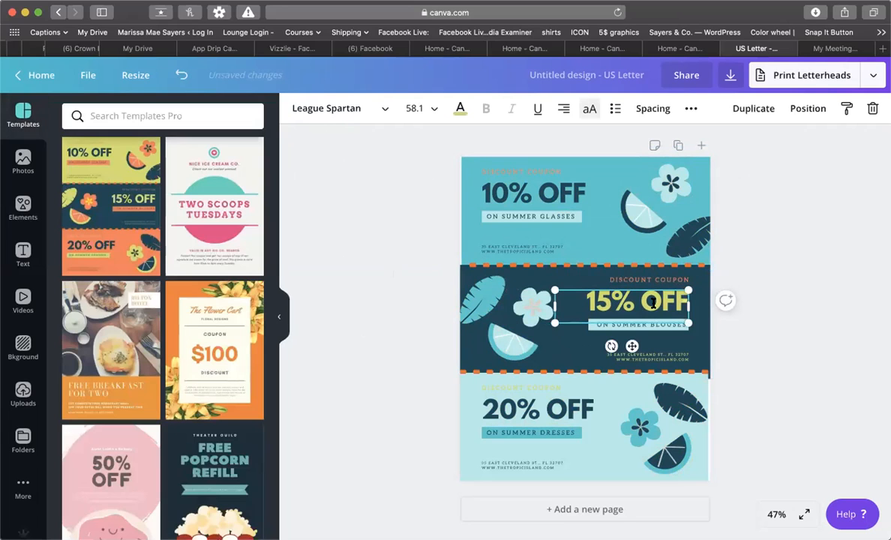
pyautogui.click(619, 278)
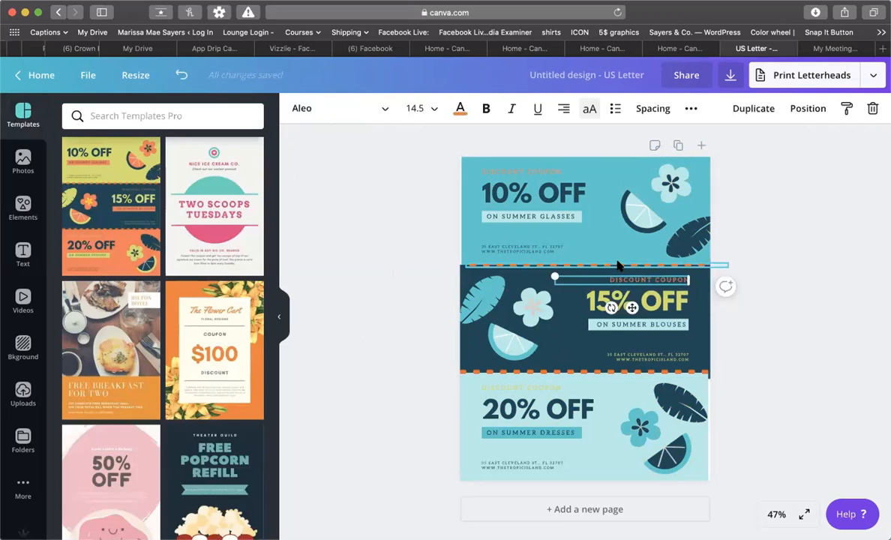
pyautogui.click(616, 264)
pyautogui.click(297, 108)
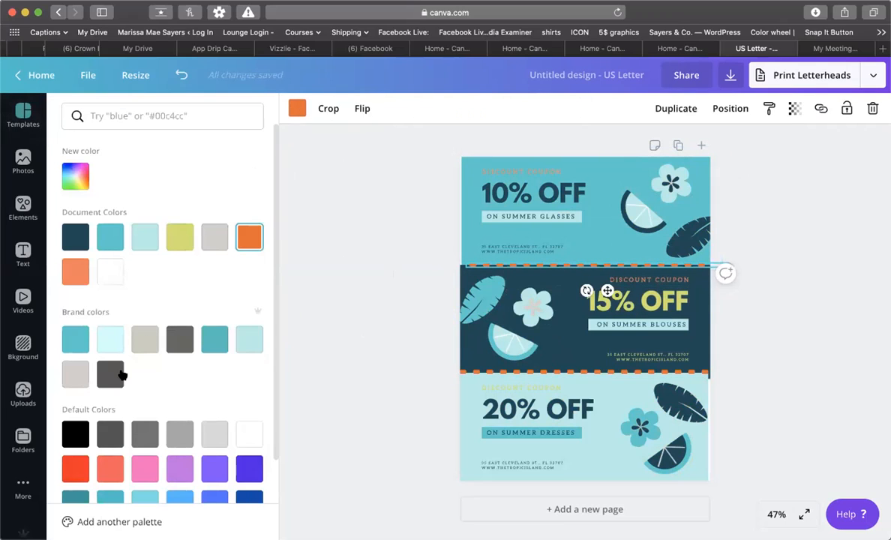
pyautogui.click(249, 433)
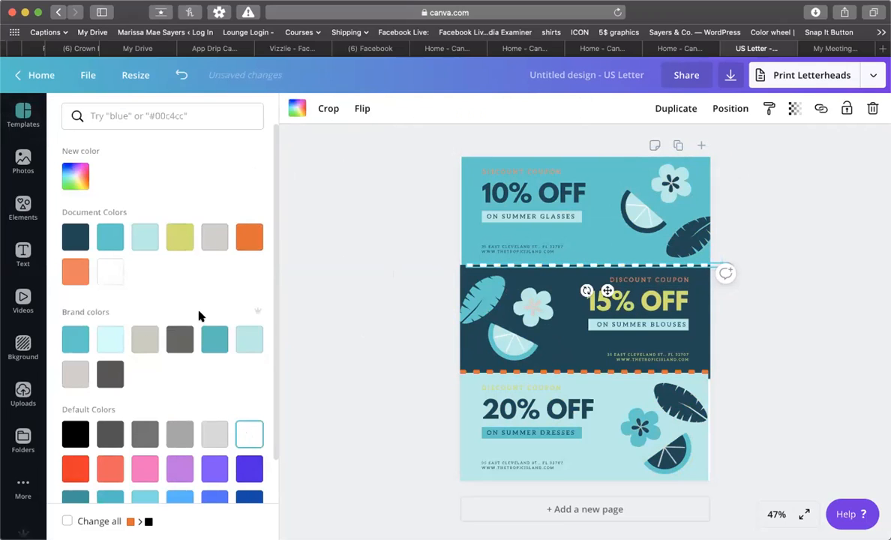
pyautogui.click(69, 520)
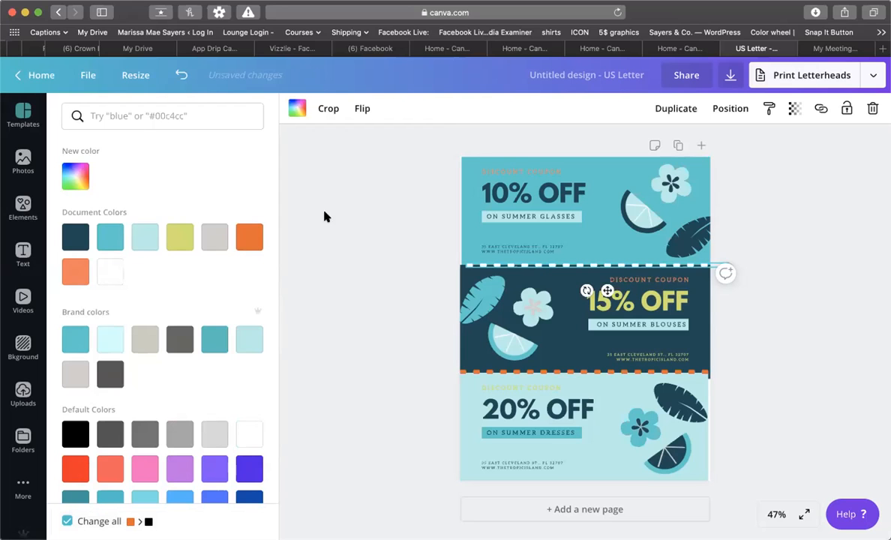
pyautogui.click(376, 266)
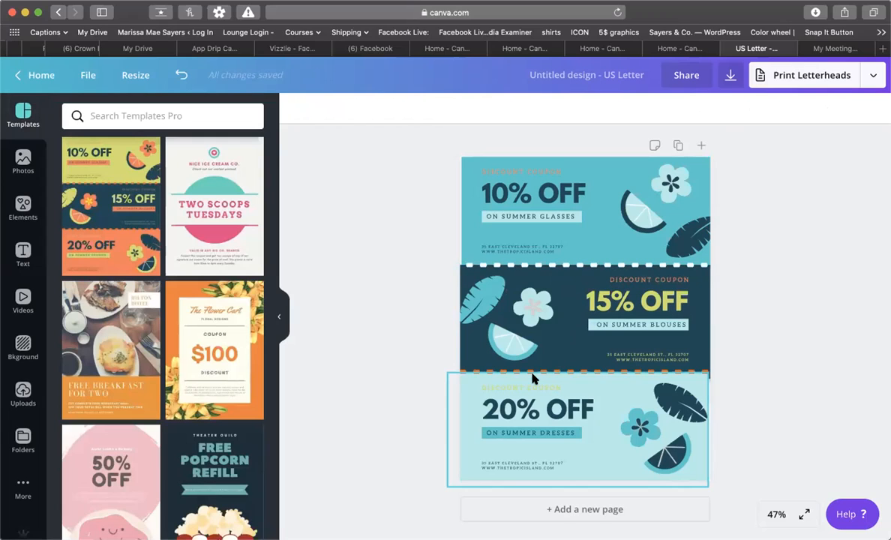
# Download the coupon sheet as PDF Print with crop marks and bleed, check the exported PDF and dismiss the print offer
pyautogui.click(730, 75)
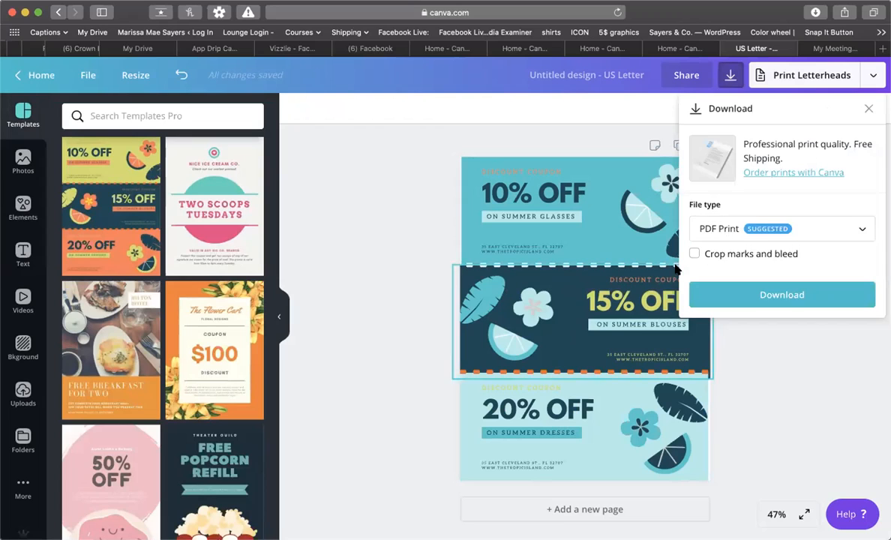
pyautogui.click(782, 292)
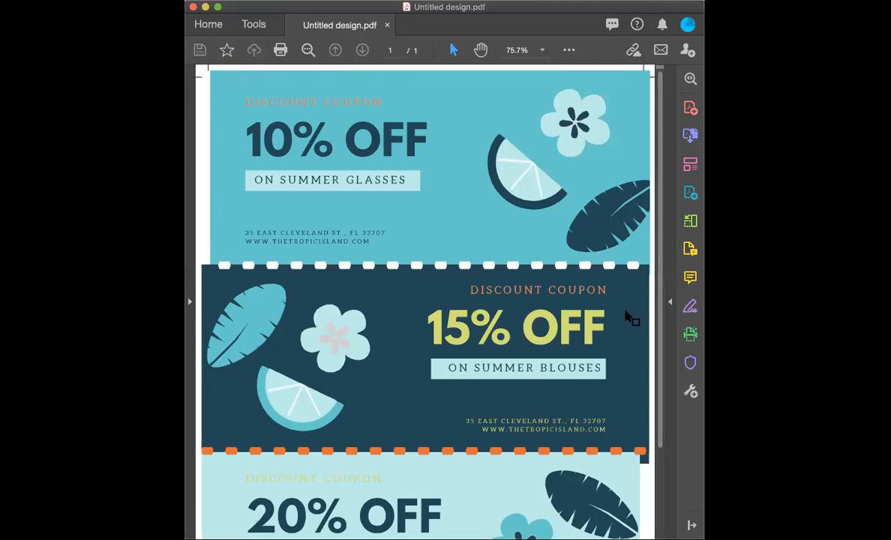
pyautogui.scroll(-3, 517, 368)
pyautogui.scroll(3, 517, 368)
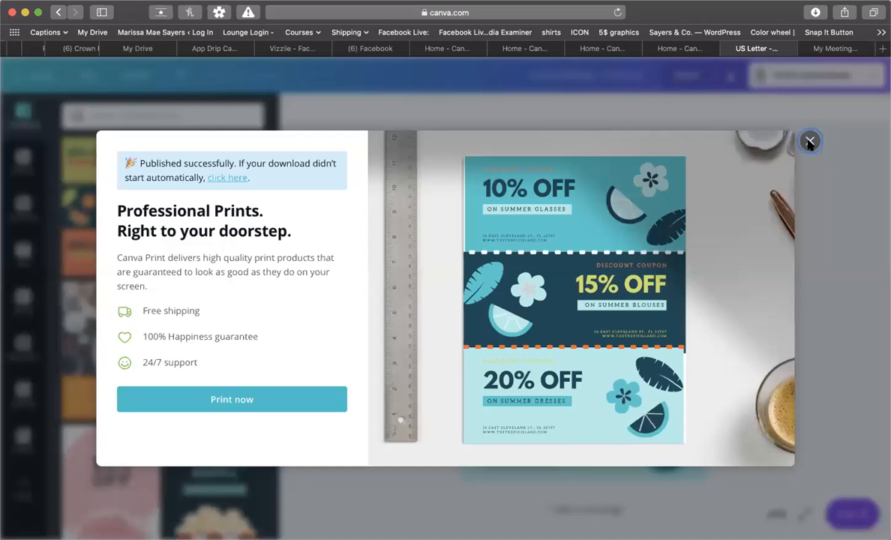
pyautogui.click(810, 142)
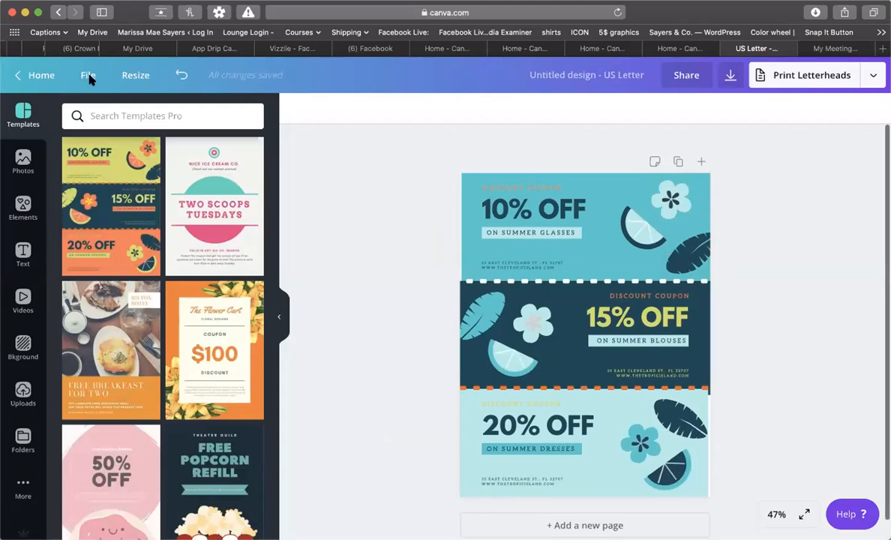
# Return to the home page and browse the available design types, from coupons and postcards to invitations and desktop wallpapers
pyautogui.click(25, 78)
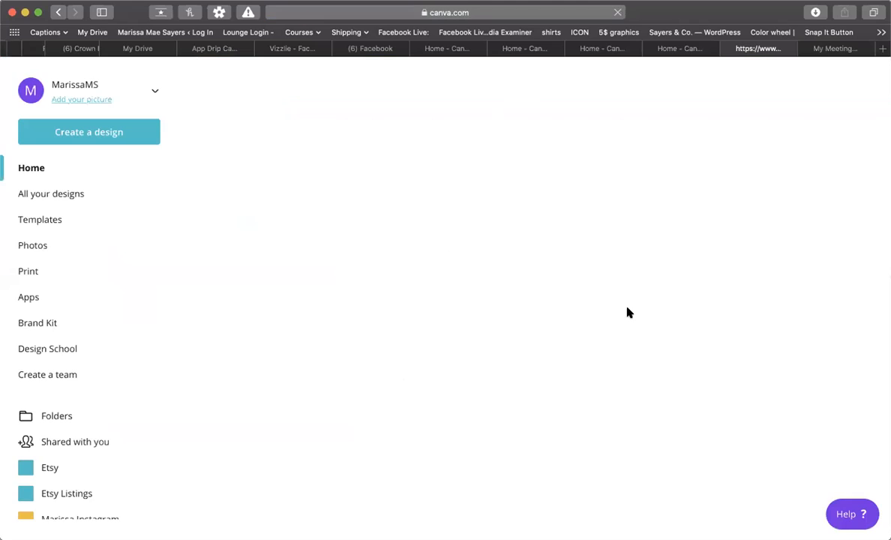
pyautogui.scroll(-3, 537, 308)
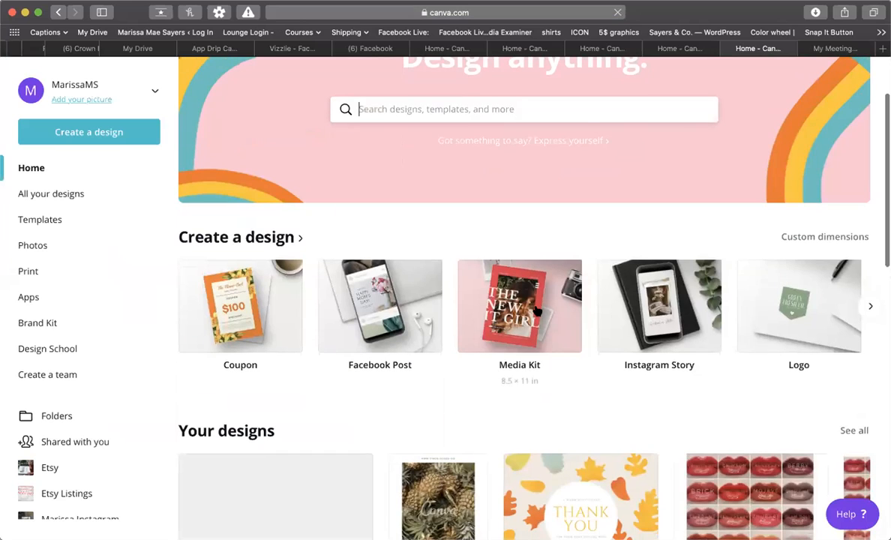
pyautogui.scroll(-3, 537, 309)
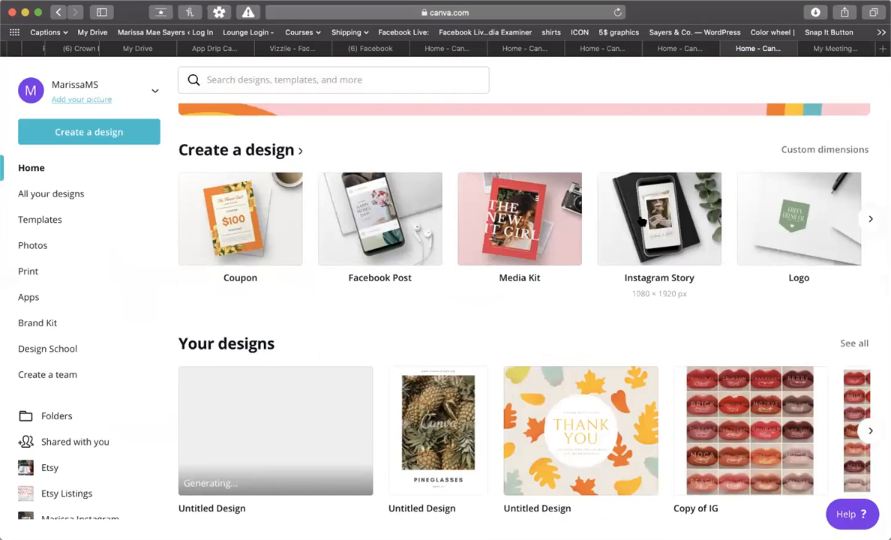
pyautogui.hscroll(5, 711, 224)
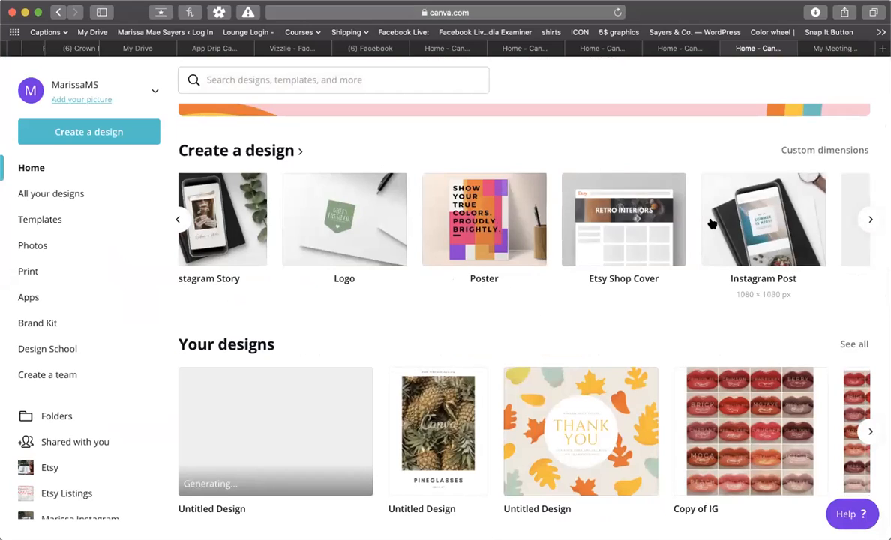
pyautogui.hscroll(3, 712, 224)
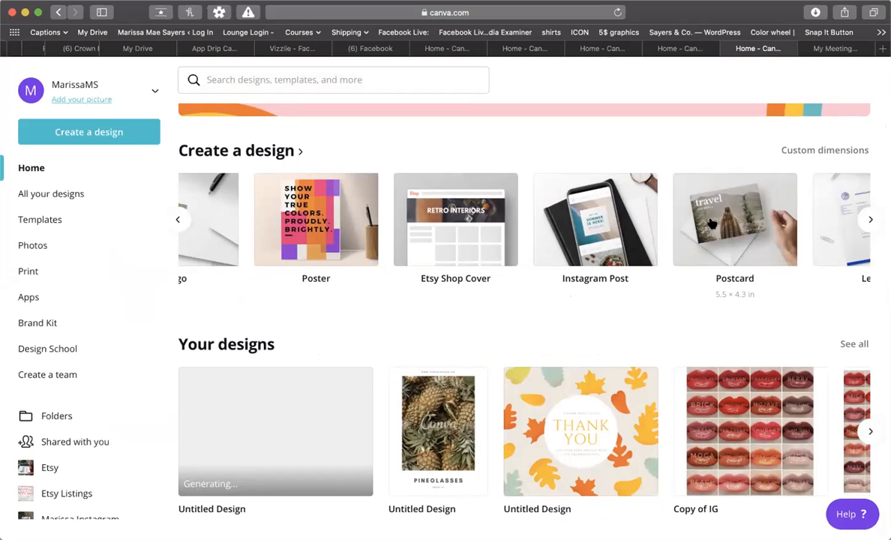
pyautogui.hscroll(7, 712, 224)
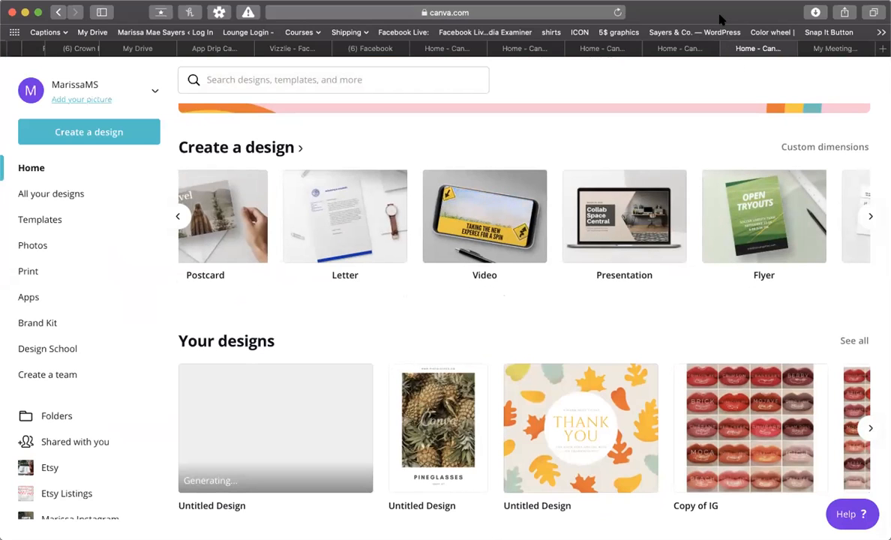
pyautogui.hscroll(10, 657, 193)
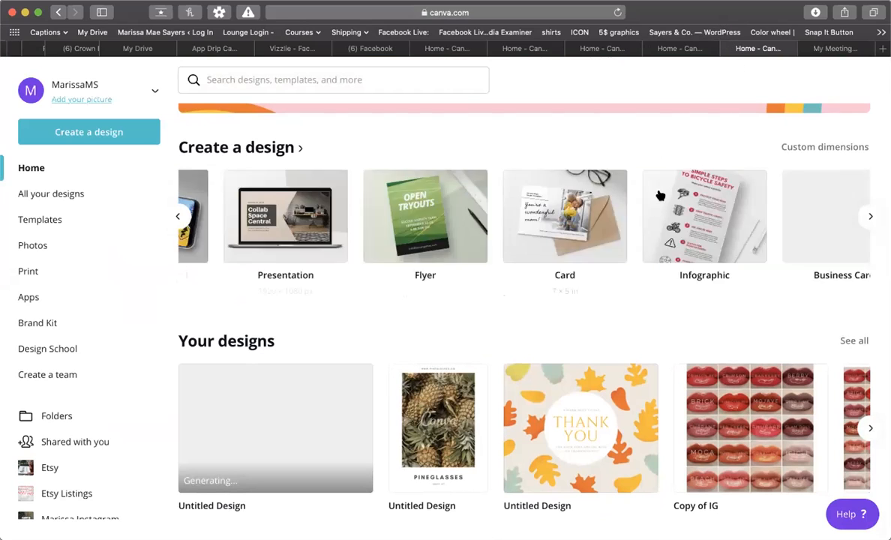
pyautogui.hscroll(4, 657, 194)
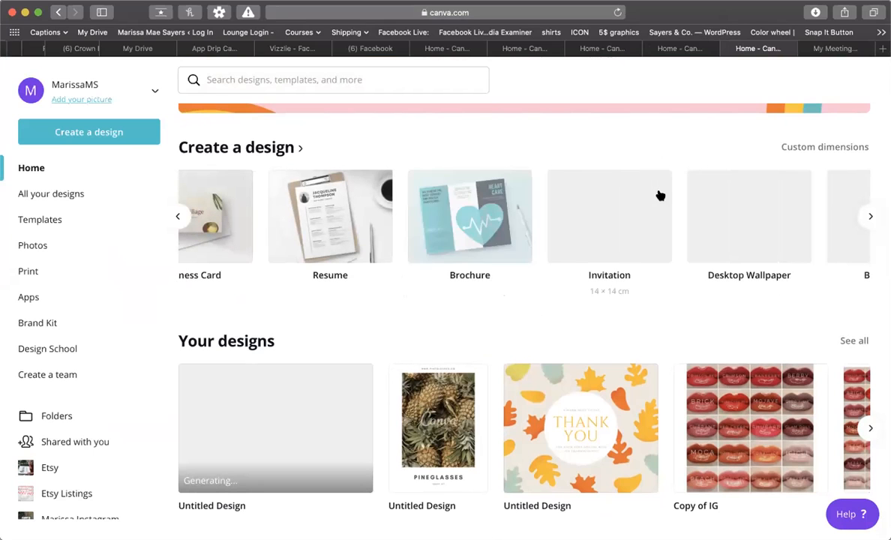
pyautogui.scroll(-1, 556, 312)
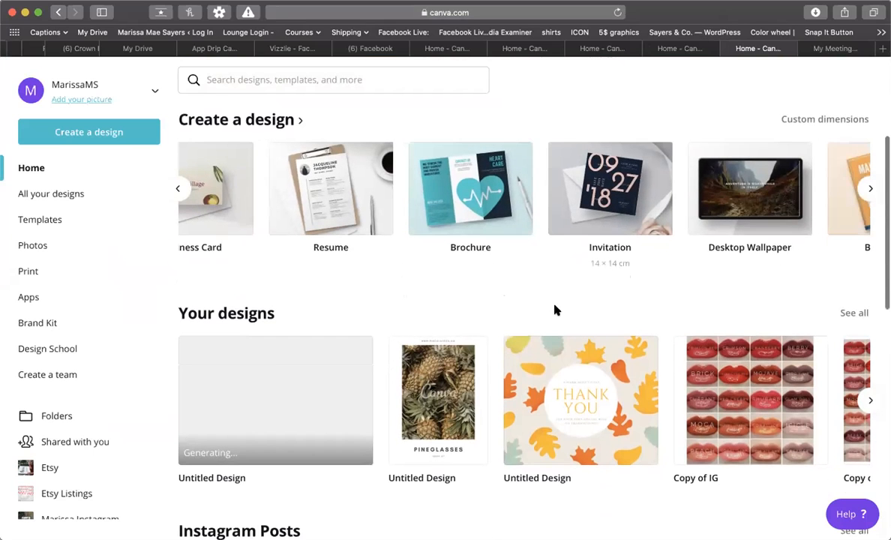
pyautogui.scroll(5, 561, 298)
pyautogui.scroll(-1, 564, 296)
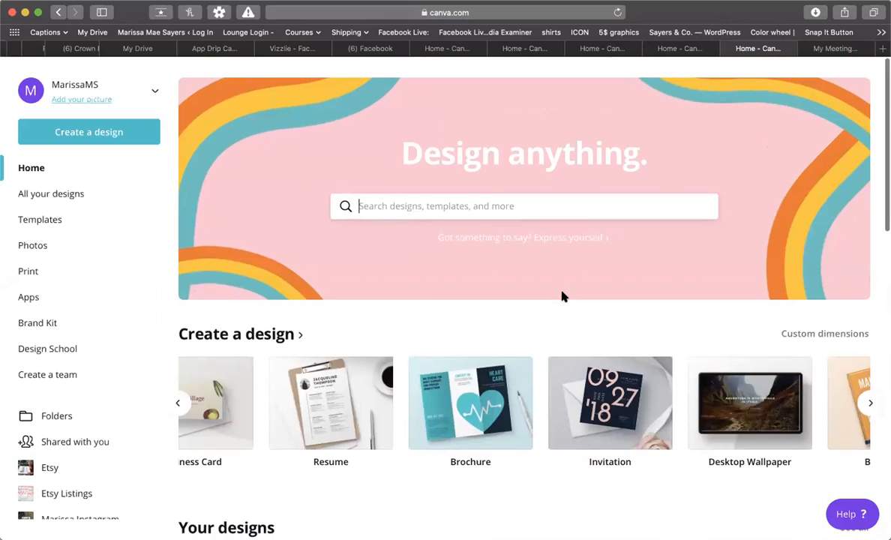